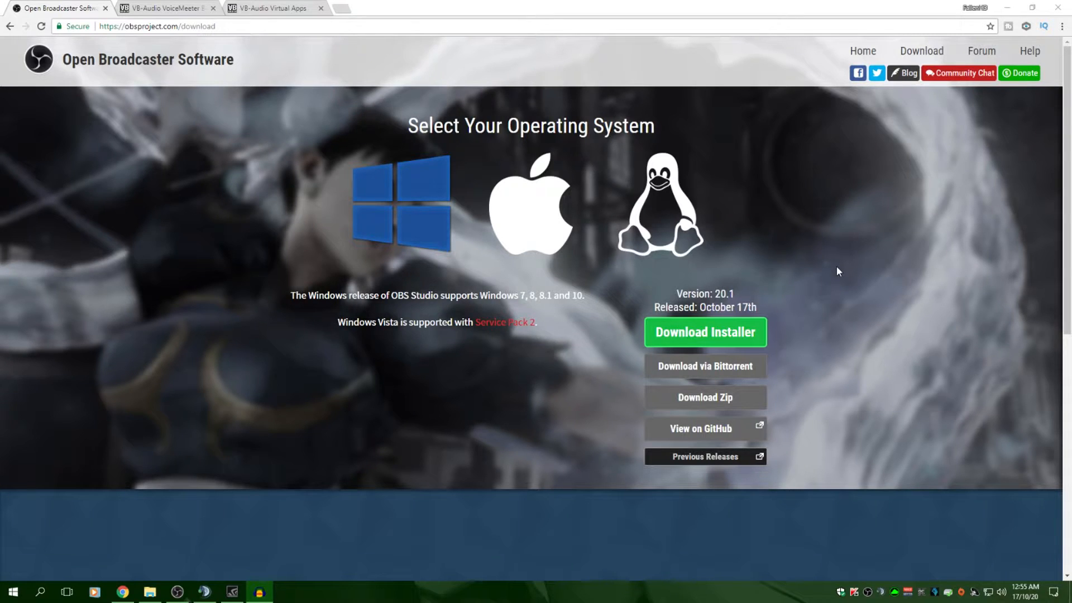
Step: Look through the download pages for OBS Studio, Voicemeeter Banana and VB-Audio Virtual Cable
{"action": "left_click", "coordinate": [169, 6]}
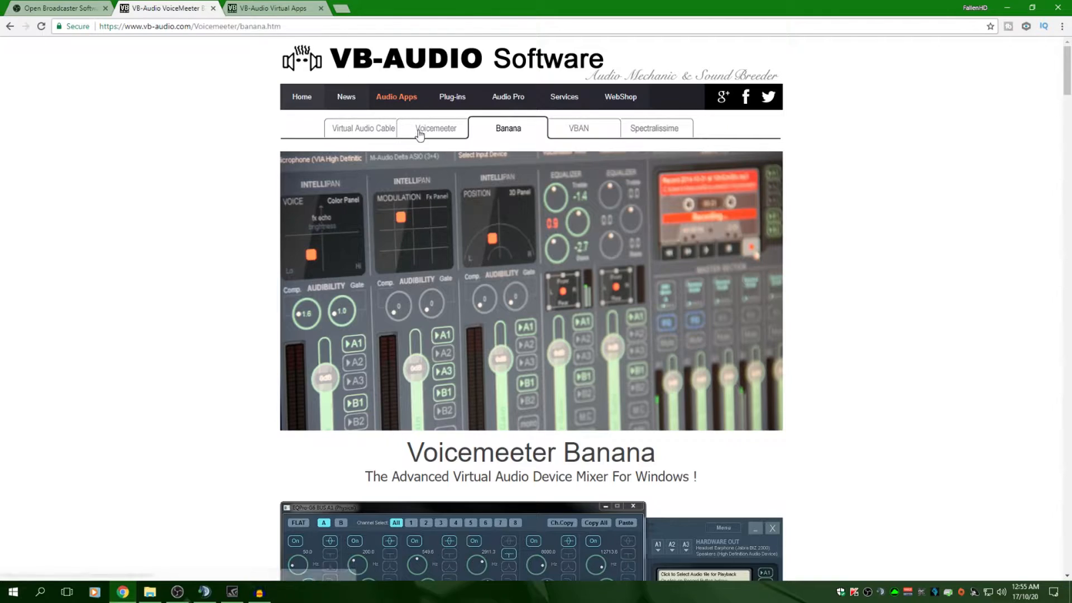
{"action": "left_click", "coordinate": [283, 7]}
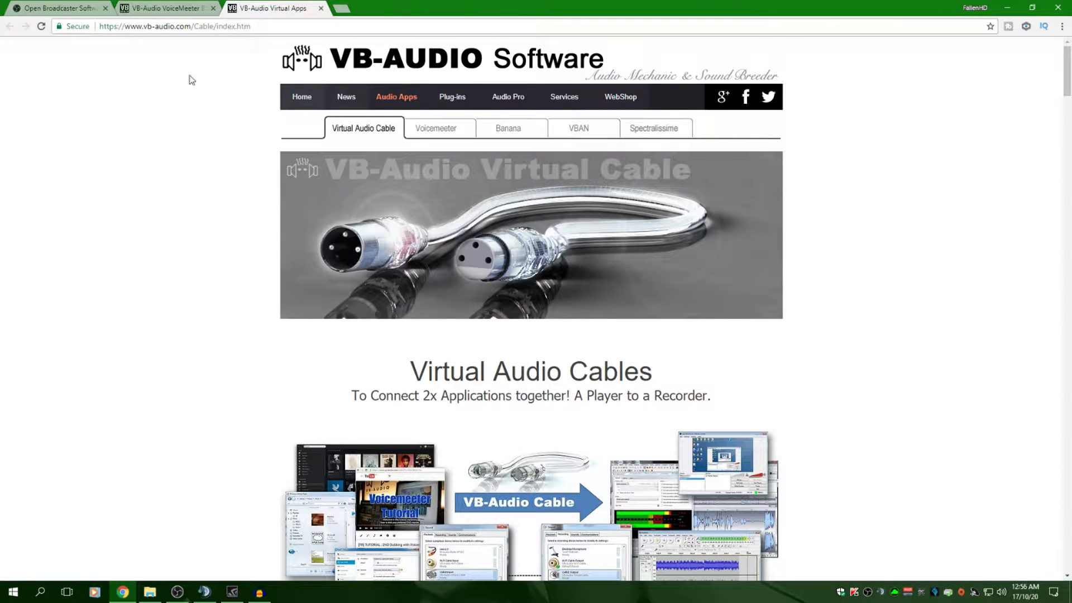
{"action": "left_click", "coordinate": [52, 6]}
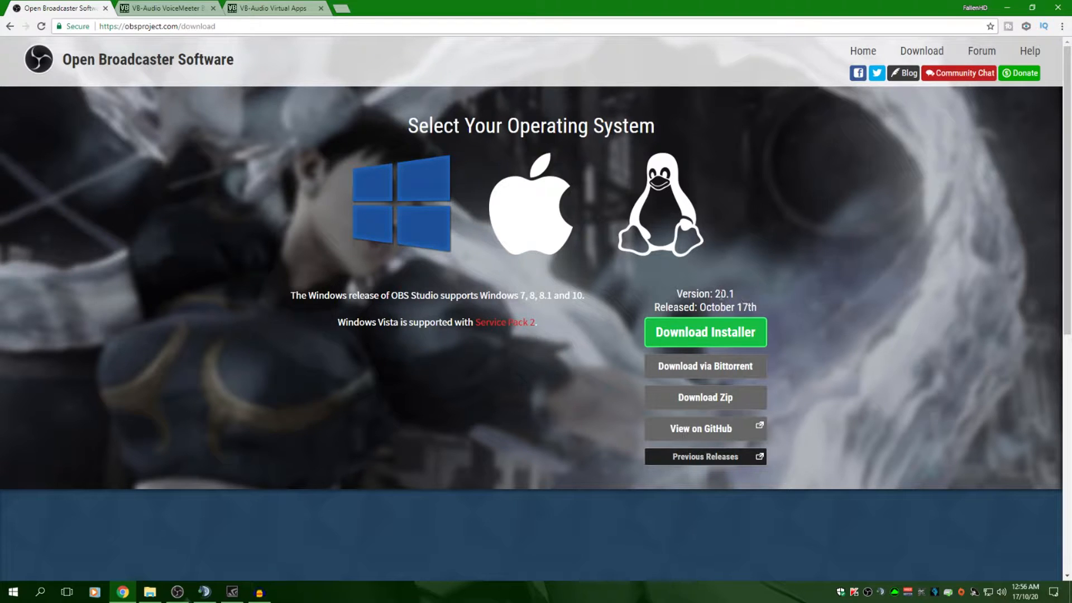
Step: Find the ZIP and EXE installer downloads on the Voicemeeter Banana page, closing the Voicemeeter window that covers it
{"action": "left_click", "coordinate": [149, 5]}
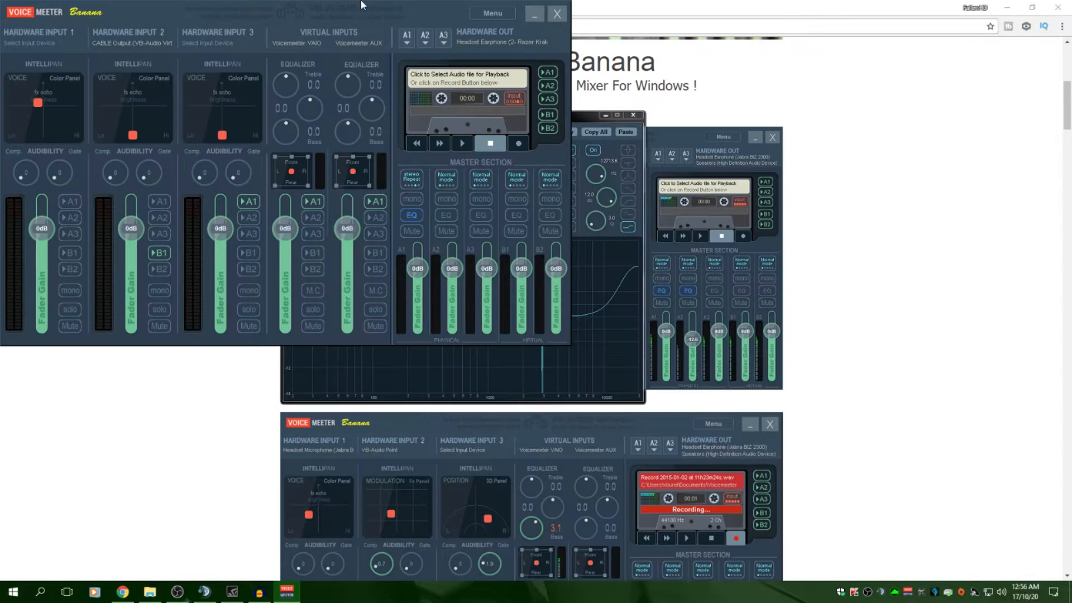
{"action": "left_click_drag", "start_coordinate": [420, 8], "coordinate": [584, 143]}
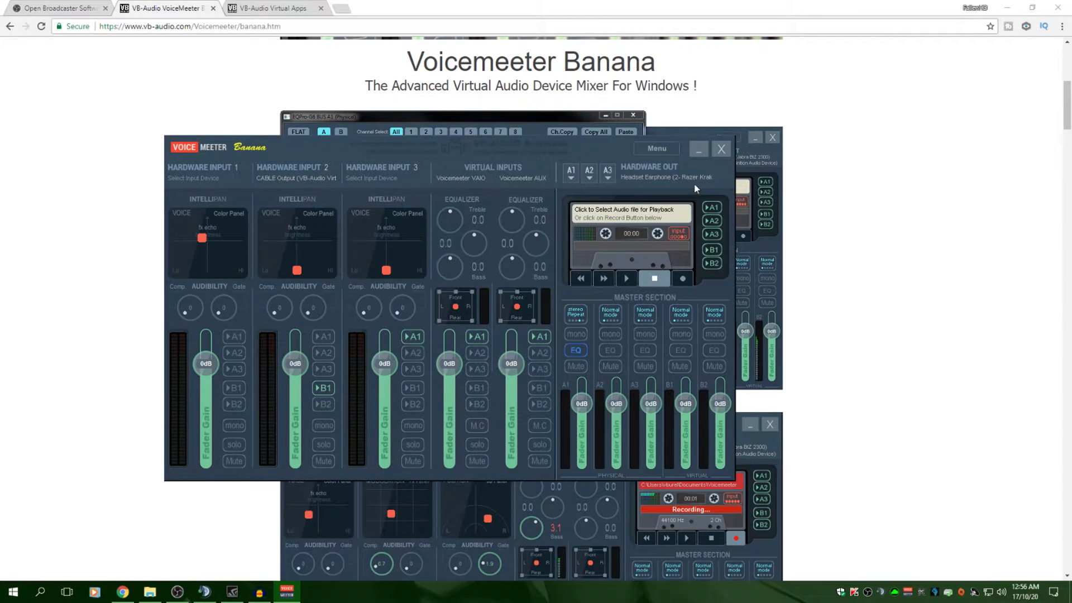
{"action": "left_click", "coordinate": [720, 149]}
{"action": "scroll", "coordinate": [601, 363], "scroll_direction": "down", "scroll_amount": 20}
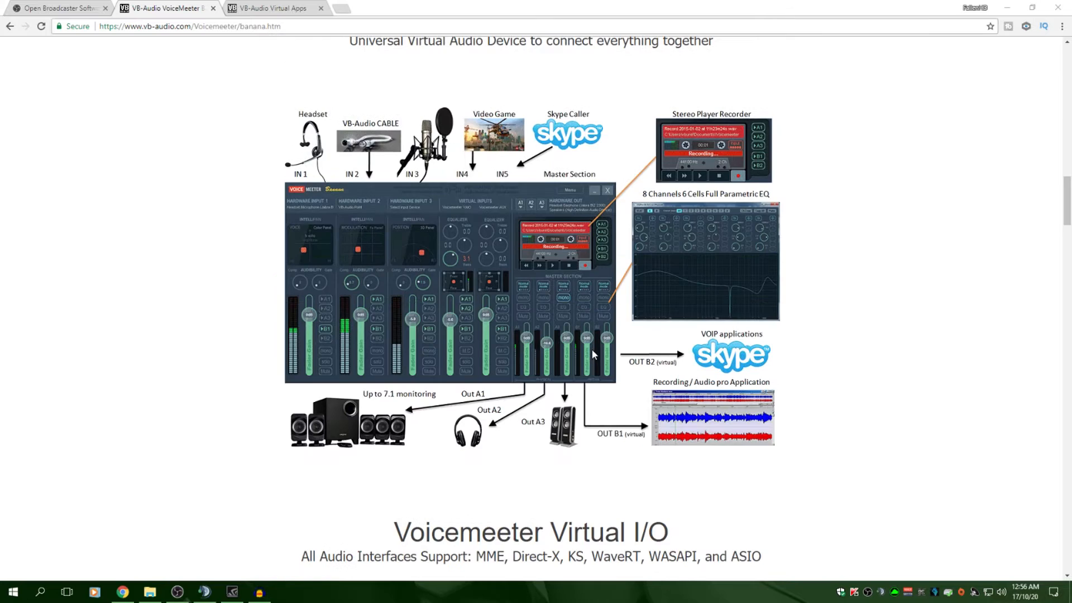
{"action": "scroll", "coordinate": [592, 353], "scroll_direction": "down", "scroll_amount": 10}
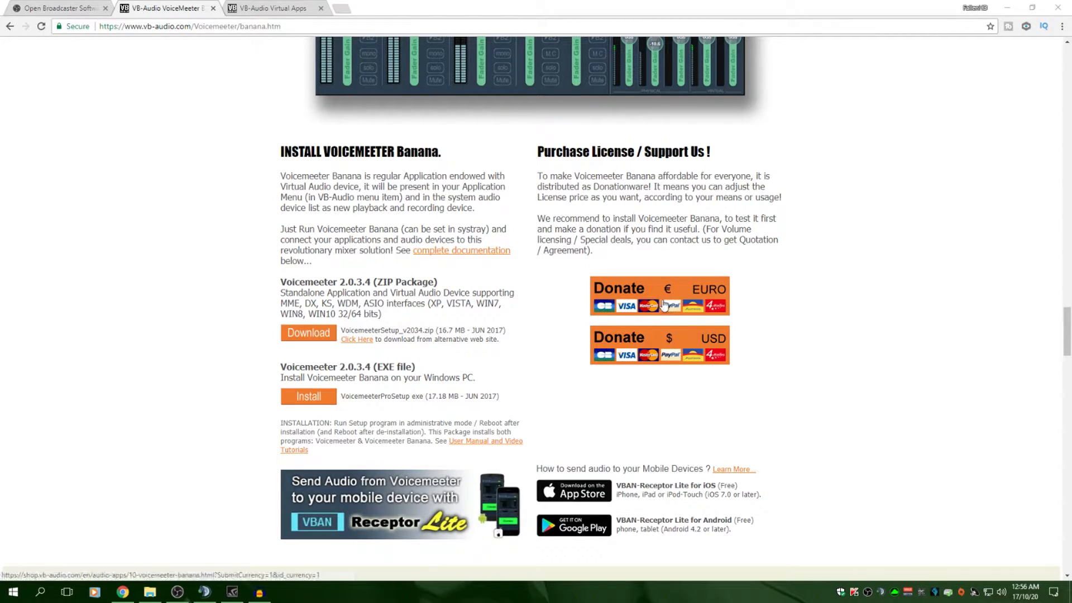
Step: Find the VB-CABLE driver download and the additional cables section on the VB-Audio Virtual Cable page
{"action": "key", "text": "ctrl+Tab"}
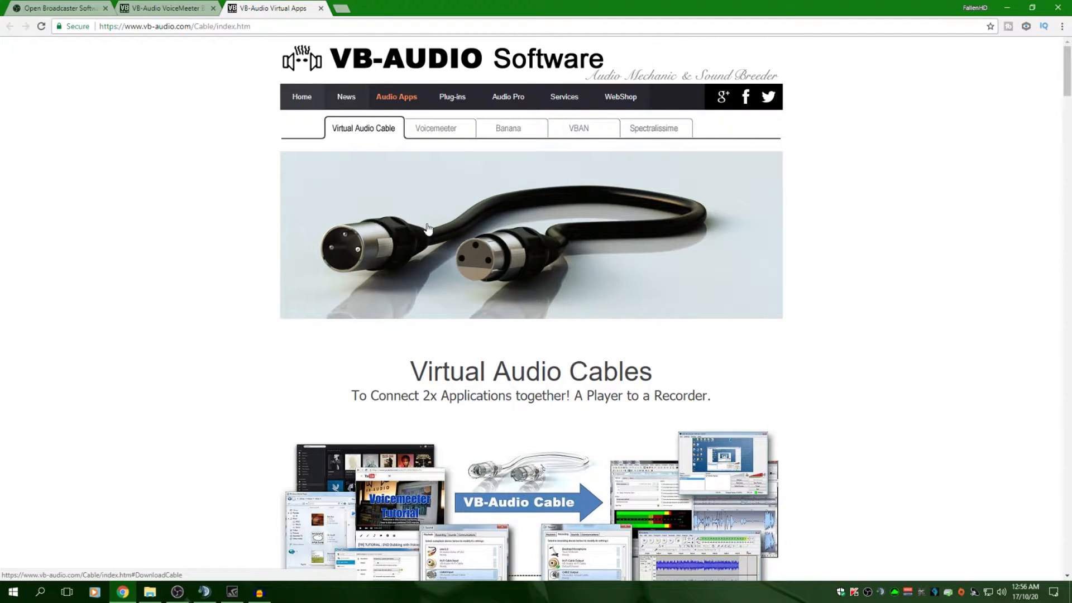
{"action": "scroll", "coordinate": [427, 229], "scroll_direction": "down", "scroll_amount": 4}
{"action": "scroll", "coordinate": [427, 230], "scroll_direction": "down", "scroll_amount": 15}
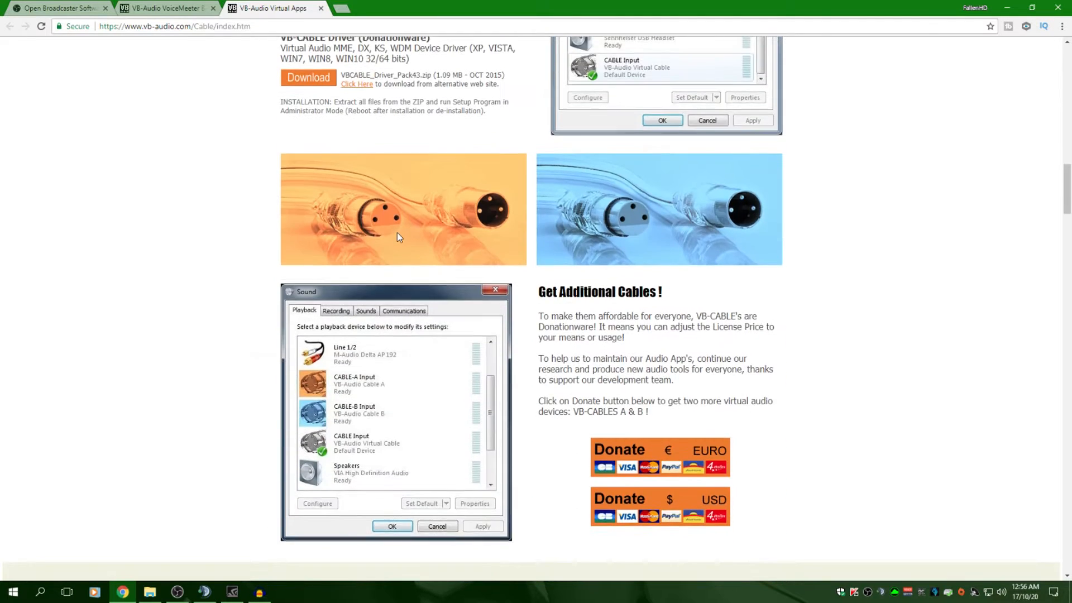
{"action": "scroll", "coordinate": [397, 232], "scroll_direction": "up", "scroll_amount": 3}
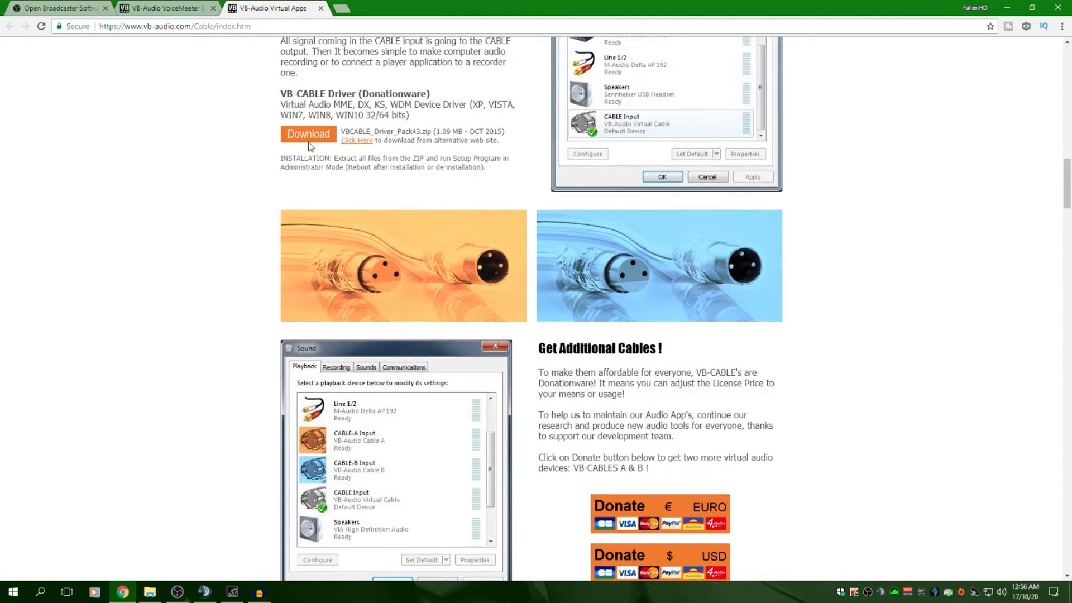
{"action": "scroll", "coordinate": [494, 211], "scroll_direction": "up", "scroll_amount": 1}
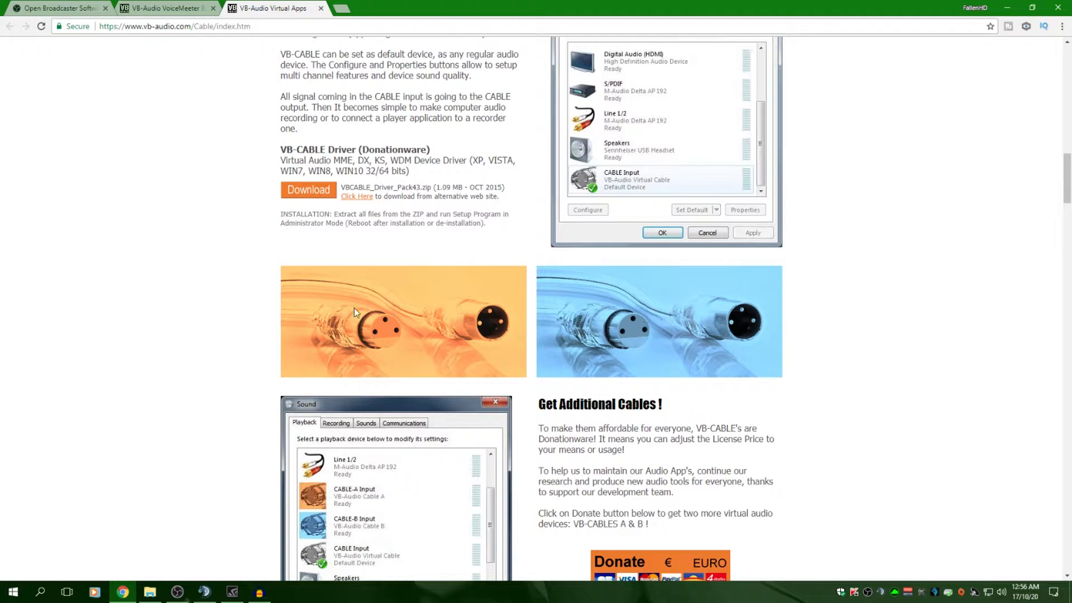
{"action": "scroll", "coordinate": [622, 329], "scroll_direction": "down", "scroll_amount": 2}
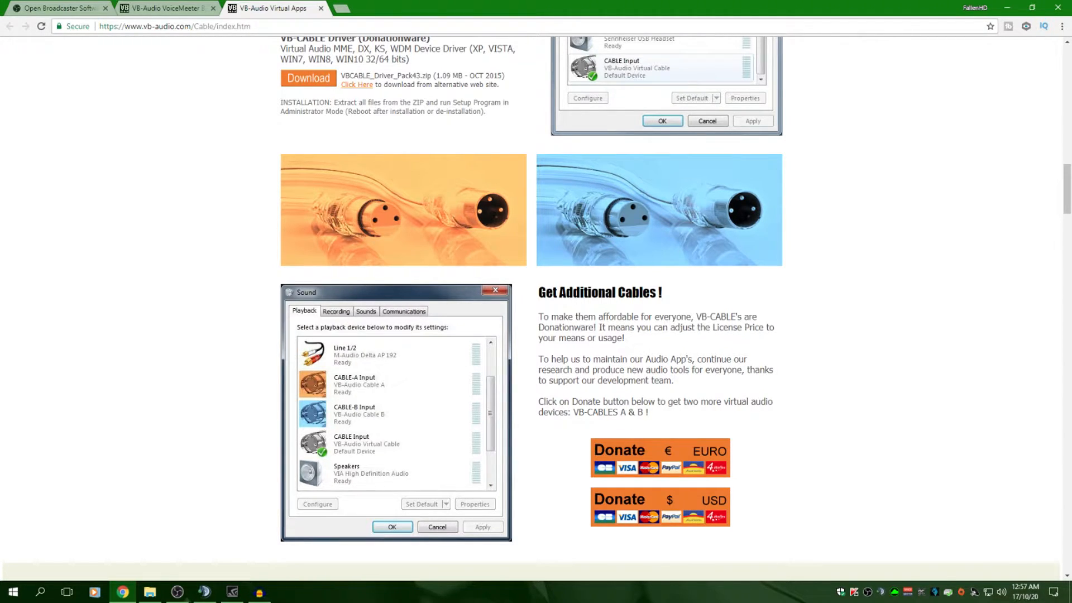
Step: Switch to Voicemeeter Banana and inspect the available devices for Hardware Input 2 and the hardware output
{"action": "key", "text": "alt+Tab"}
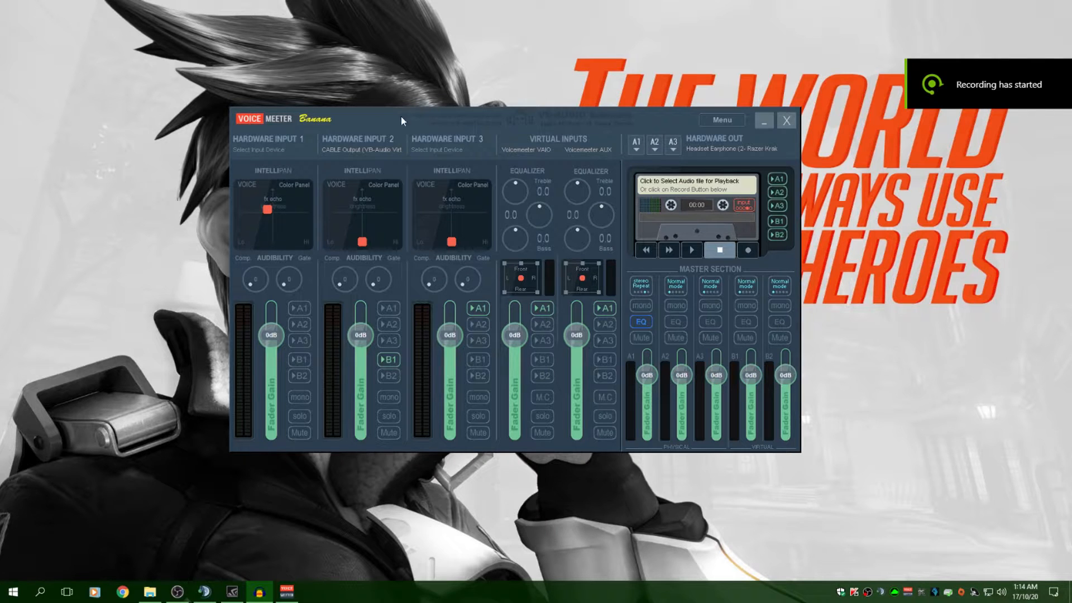
{"action": "left_click_drag", "start_coordinate": [400, 115], "coordinate": [392, 111]}
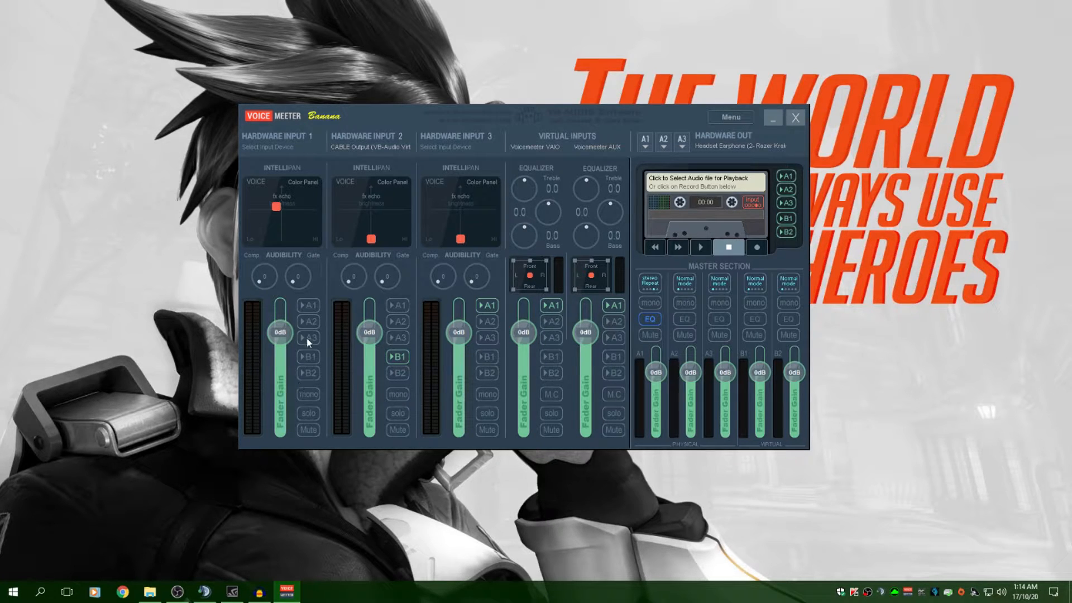
{"action": "left_click", "coordinate": [377, 147]}
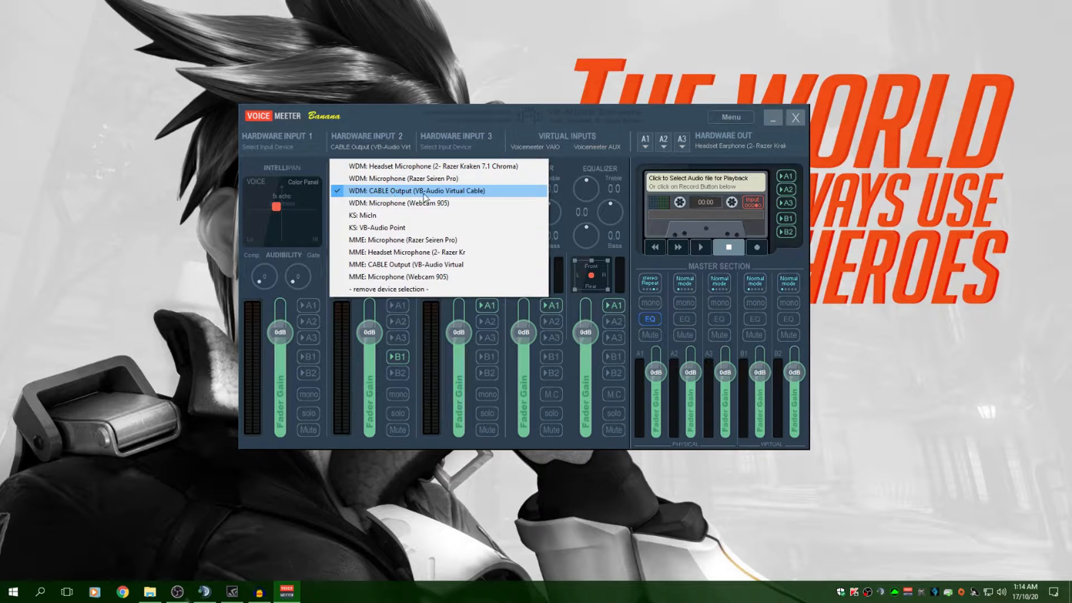
{"action": "left_click", "coordinate": [403, 119]}
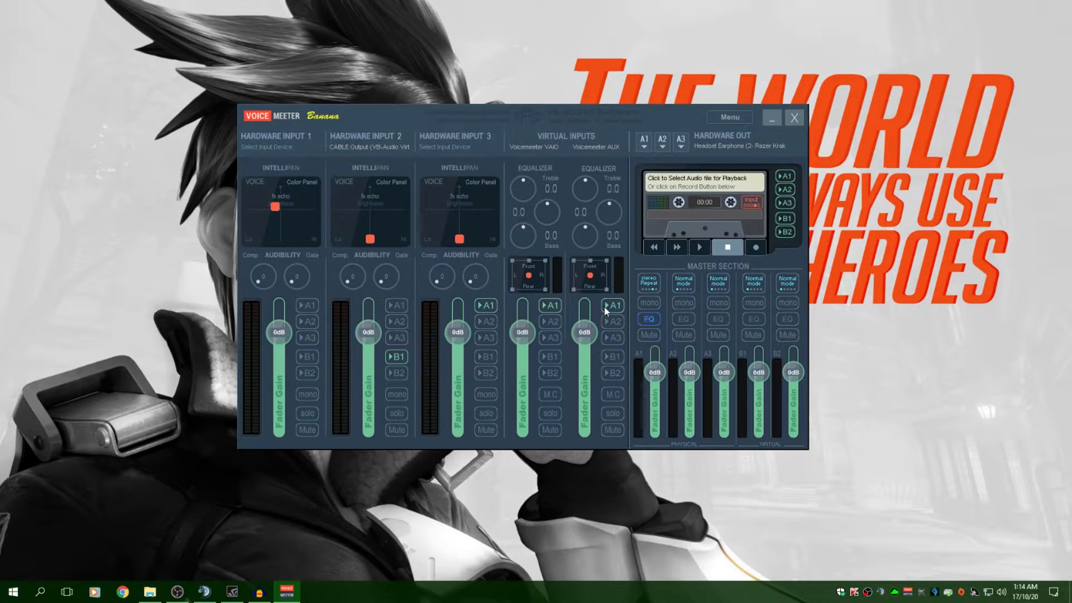
{"action": "left_click", "coordinate": [699, 144]}
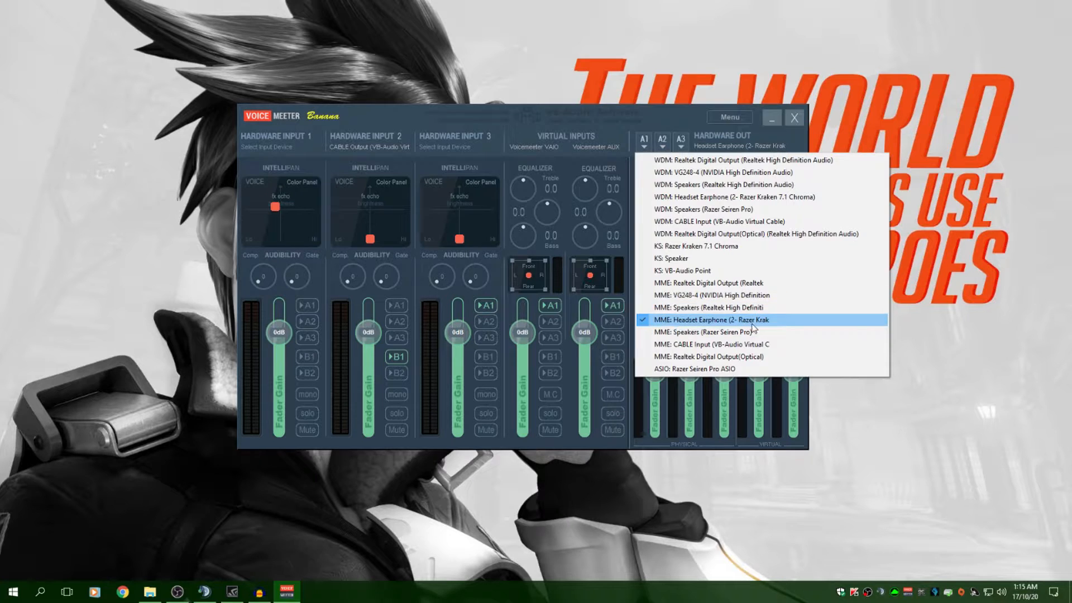
{"action": "left_click", "coordinate": [664, 329]}
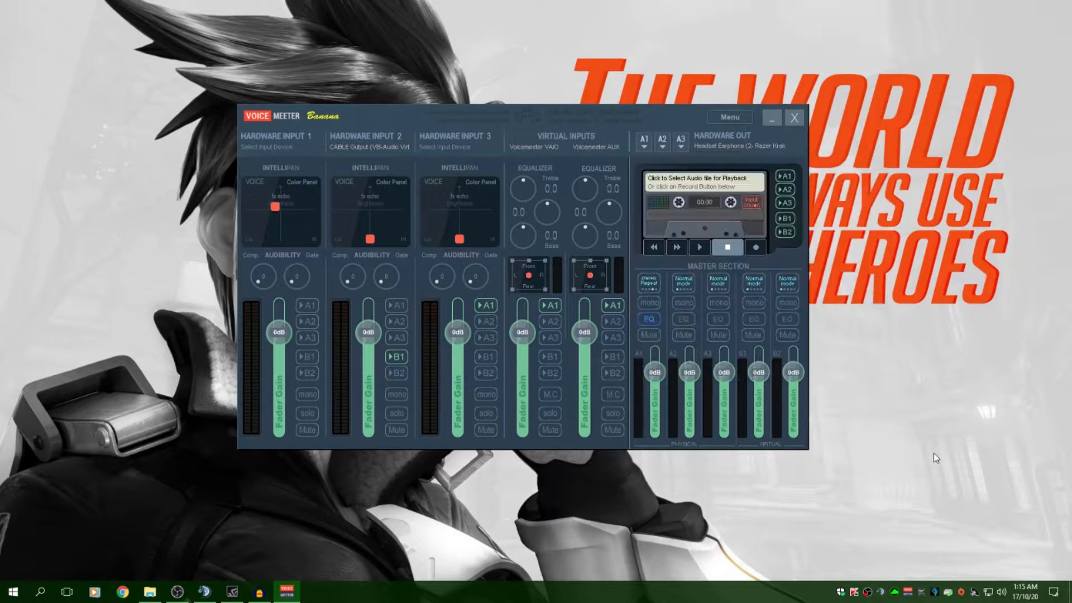
Step: Turn Voicemeeter's System Tray (Run at Startup) option off and on again, and close its window
{"action": "left_click", "coordinate": [729, 117]}
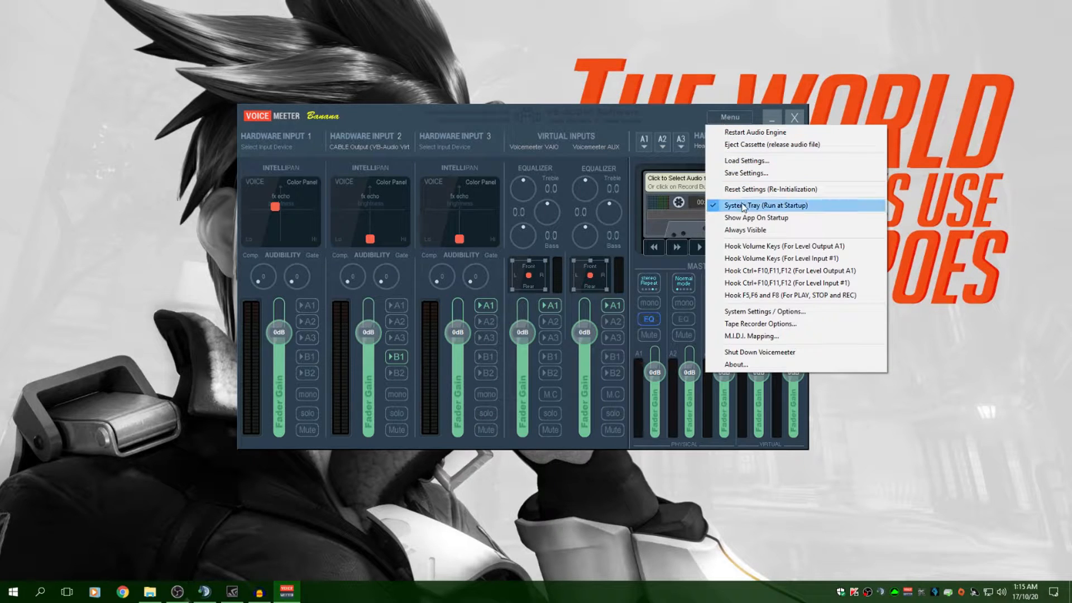
{"action": "left_click", "coordinate": [720, 206]}
{"action": "left_click", "coordinate": [729, 117]}
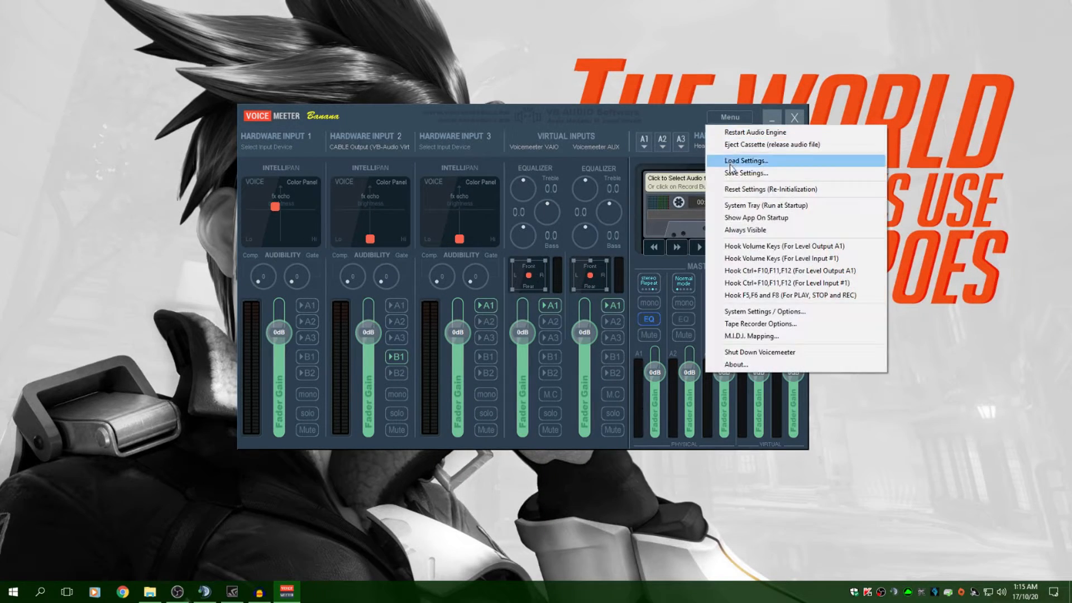
{"action": "left_click", "coordinate": [720, 206]}
{"action": "left_click", "coordinate": [729, 118]}
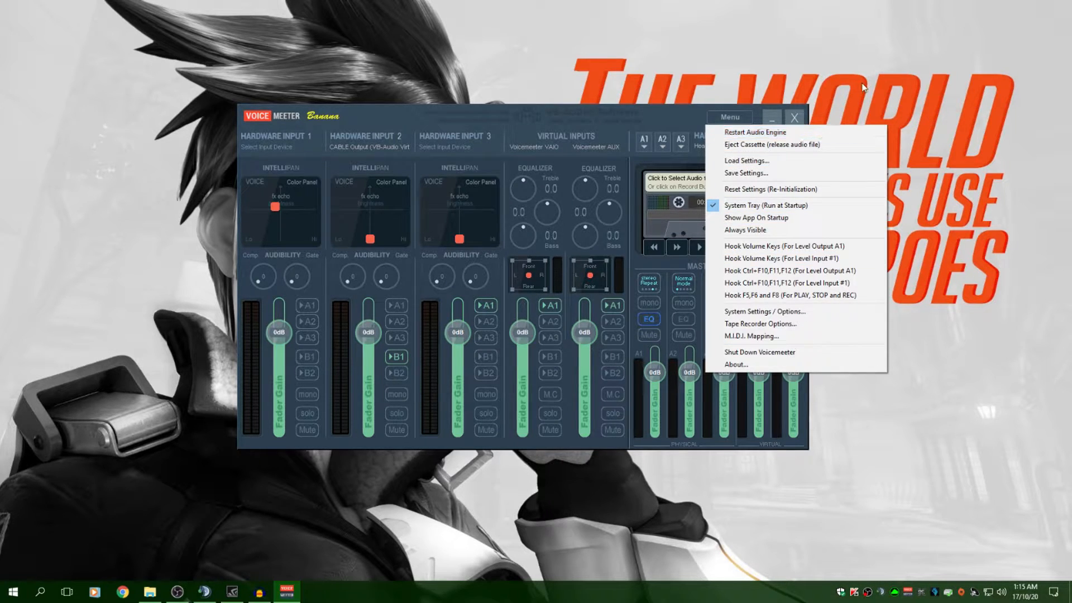
{"action": "left_click", "coordinate": [807, 115]}
{"action": "left_click", "coordinate": [795, 118]}
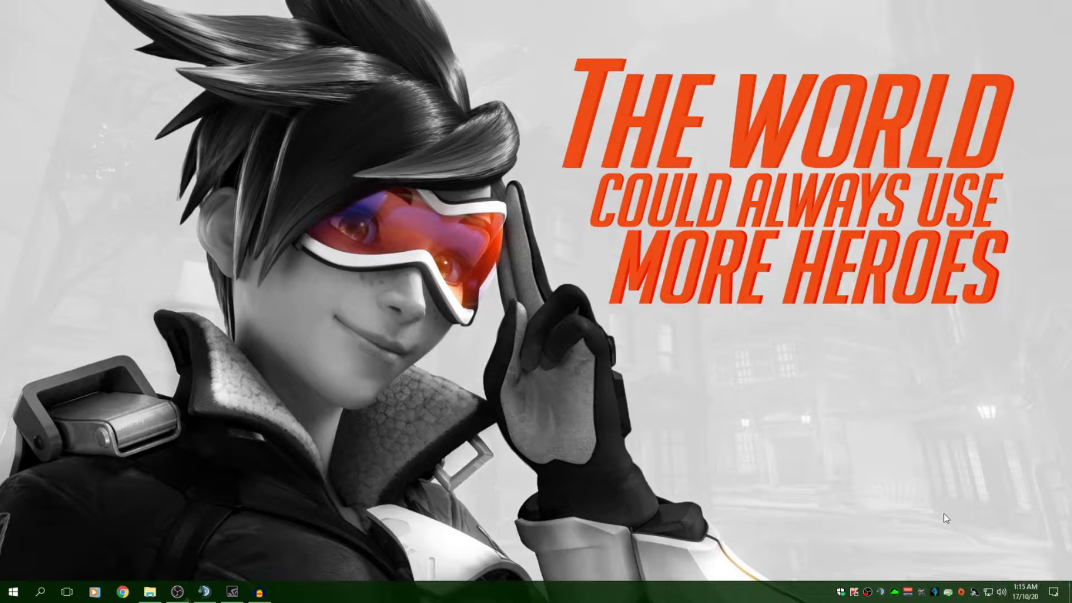
Step: Examine the VoiceMeeter Input and VoiceMeeter Aux Input entries in the Windows playback devices, and switch to the recording devices
{"action": "right_click", "coordinate": [1000, 594]}
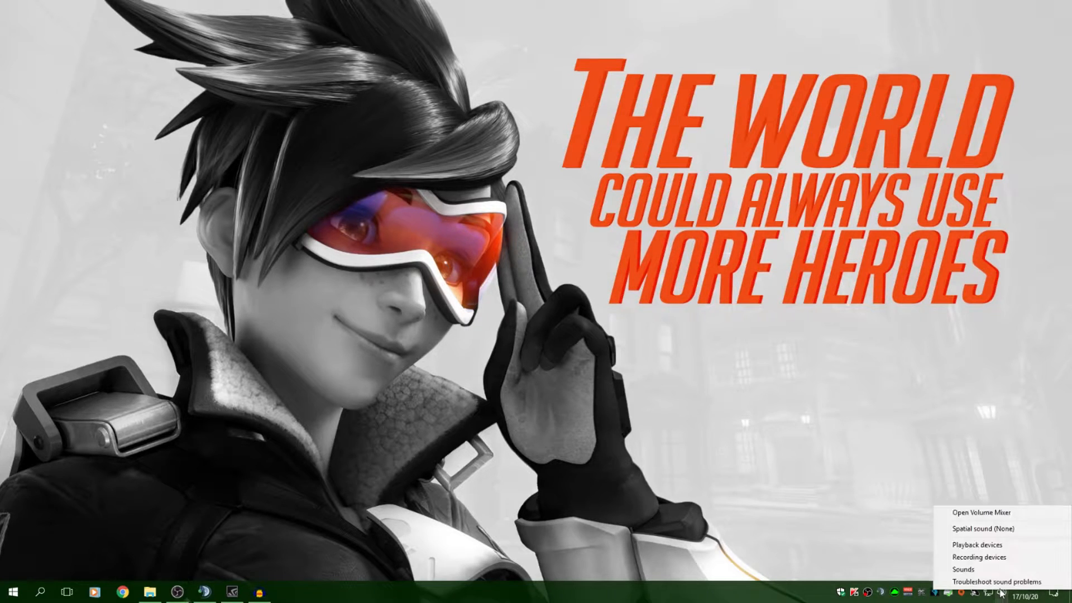
{"action": "left_click", "coordinate": [977, 544]}
{"action": "scroll", "coordinate": [240, 225], "scroll_direction": "down", "scroll_amount": 6}
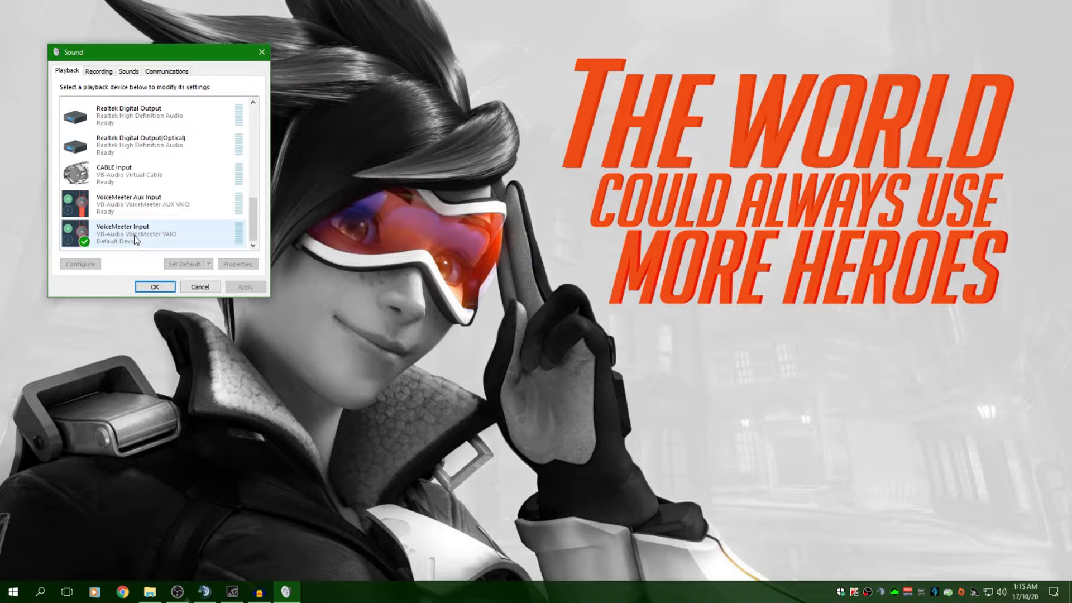
{"action": "right_click", "coordinate": [138, 194]}
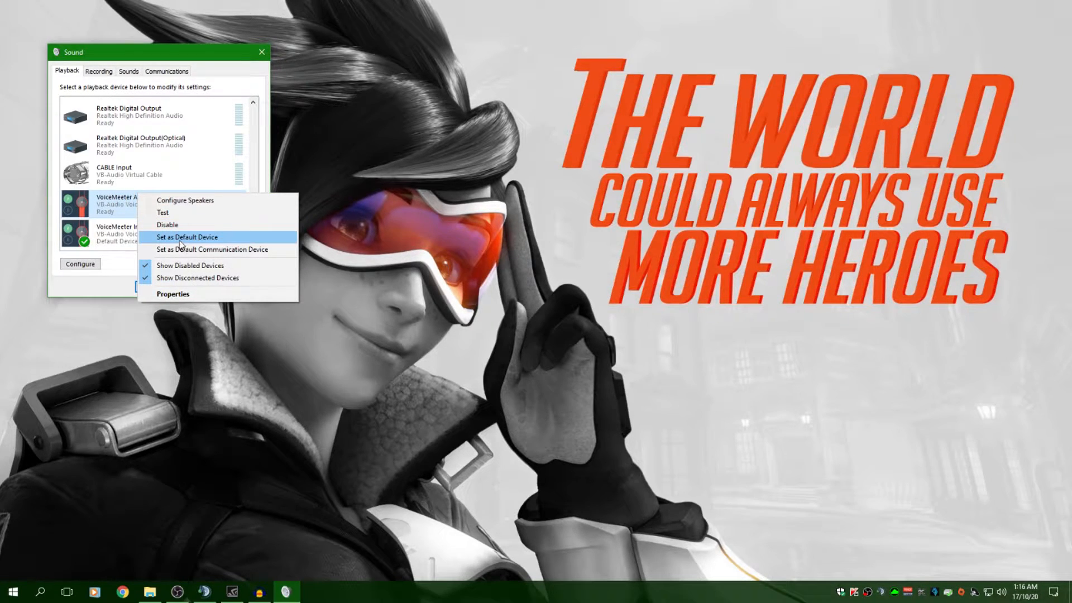
{"action": "left_click", "coordinate": [116, 236]}
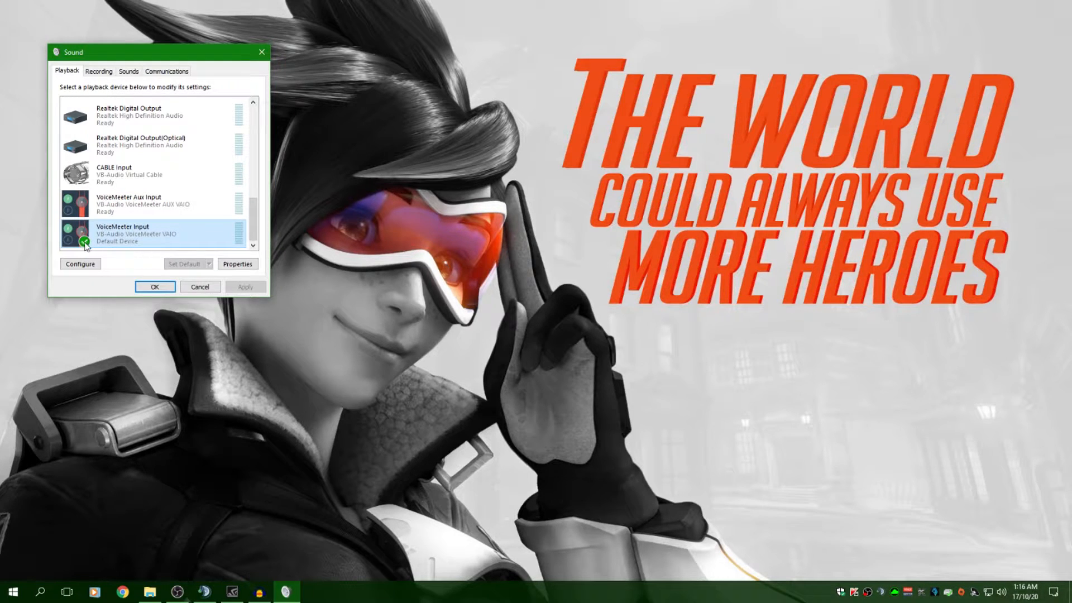
{"action": "left_click", "coordinate": [103, 72]}
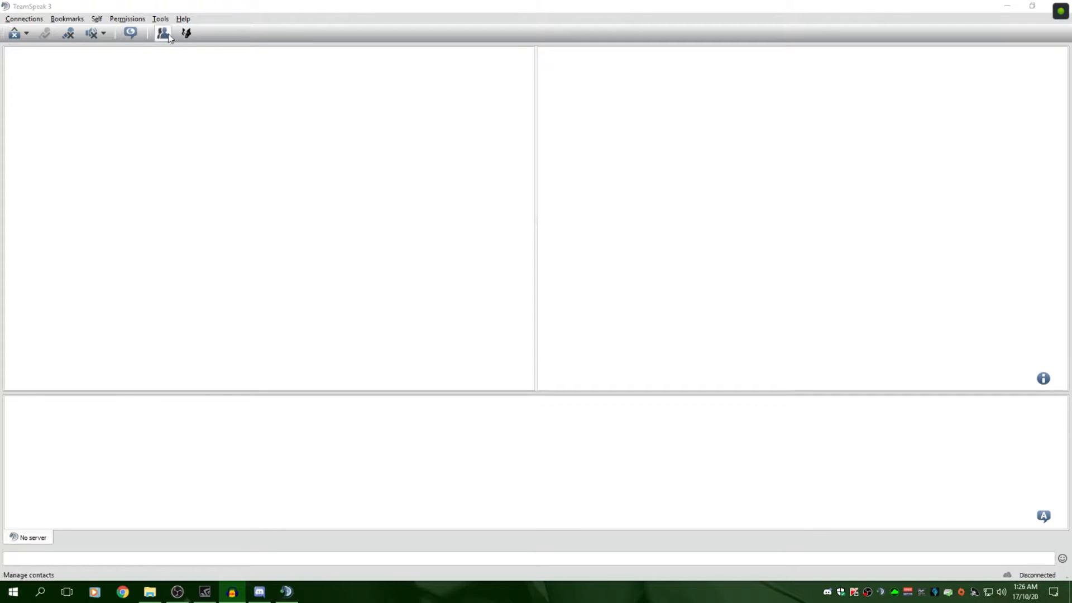
Step: Check TeamSpeak's playback device in its options, play and stop the test sound, and accept the options
{"action": "left_click", "coordinate": [168, 20]}
{"action": "left_click", "coordinate": [174, 21]}
{"action": "left_click", "coordinate": [174, 21]}
{"action": "left_click", "coordinate": [165, 239]}
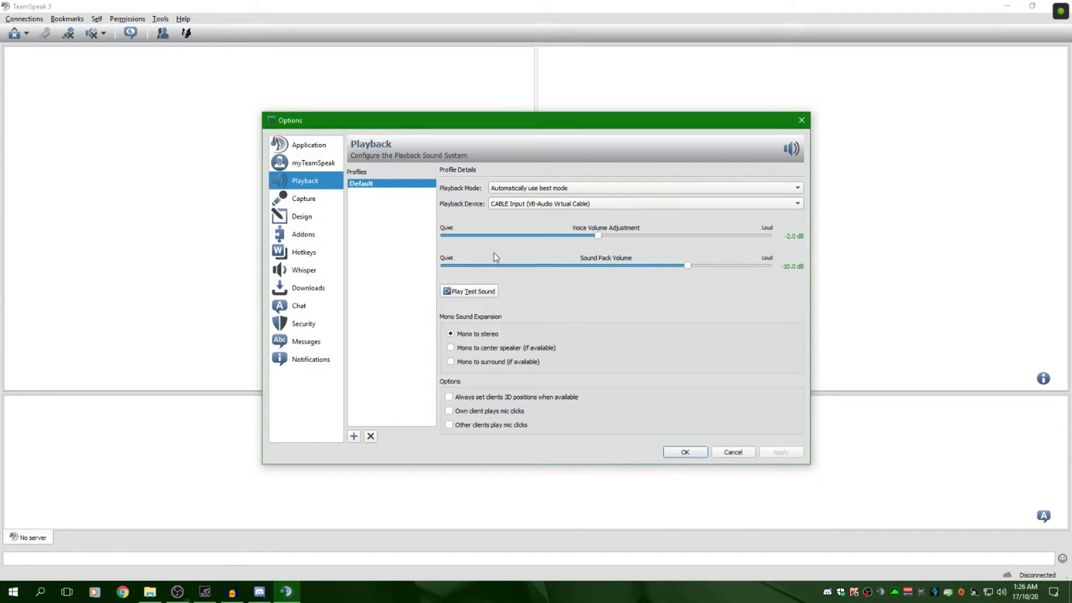
{"action": "left_click", "coordinate": [467, 291]}
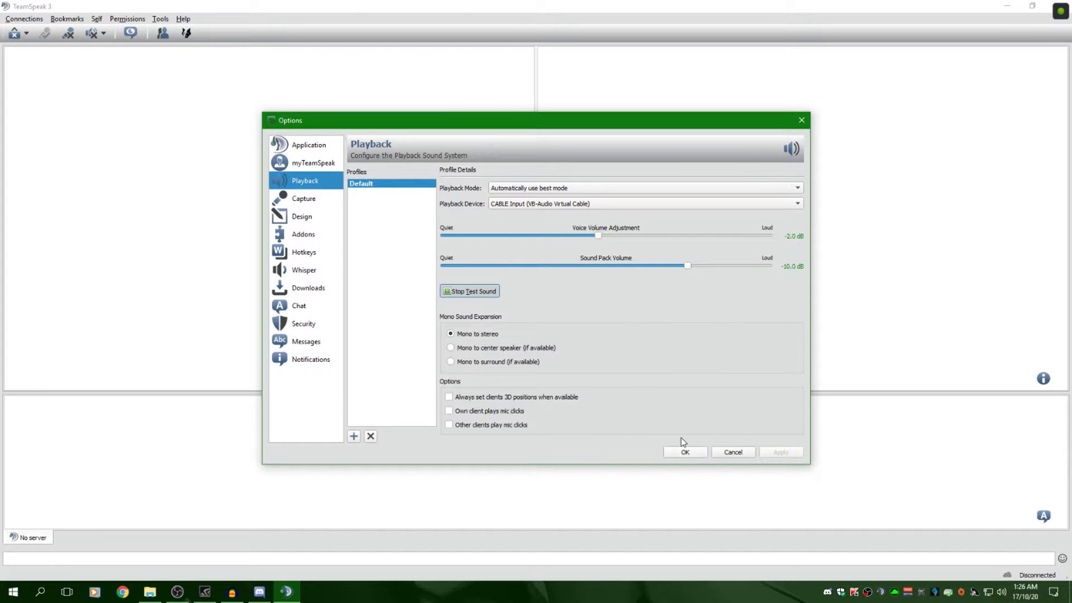
{"action": "left_click", "coordinate": [475, 292]}
{"action": "left_click", "coordinate": [685, 452]}
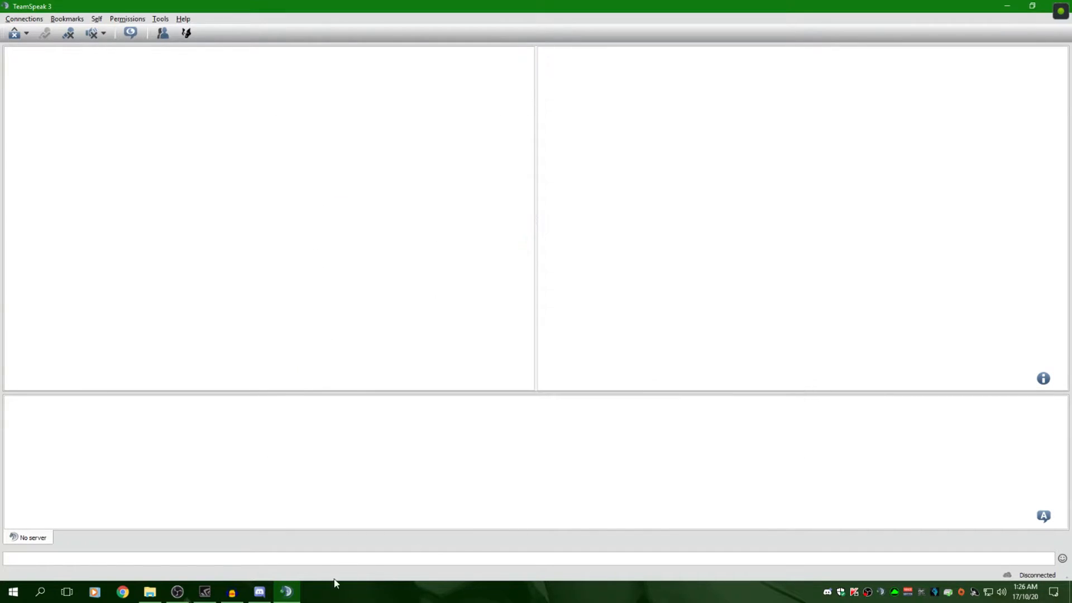
Step: Switch to Discord, check the input and output devices in its Voice & Video settings, and close the settings
{"action": "left_click", "coordinate": [259, 591]}
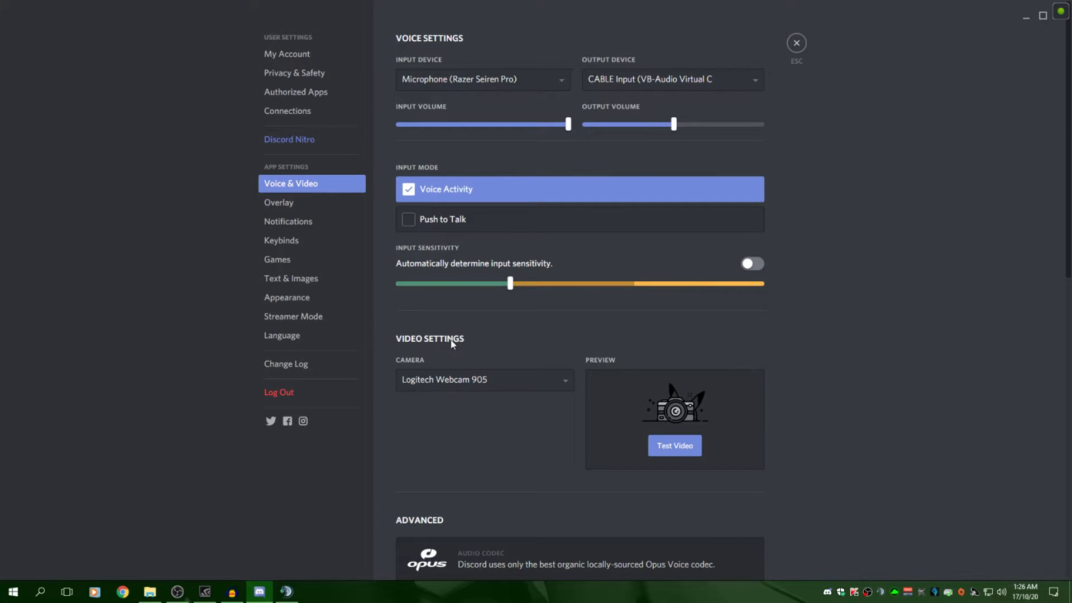
{"action": "key", "text": "Escape"}
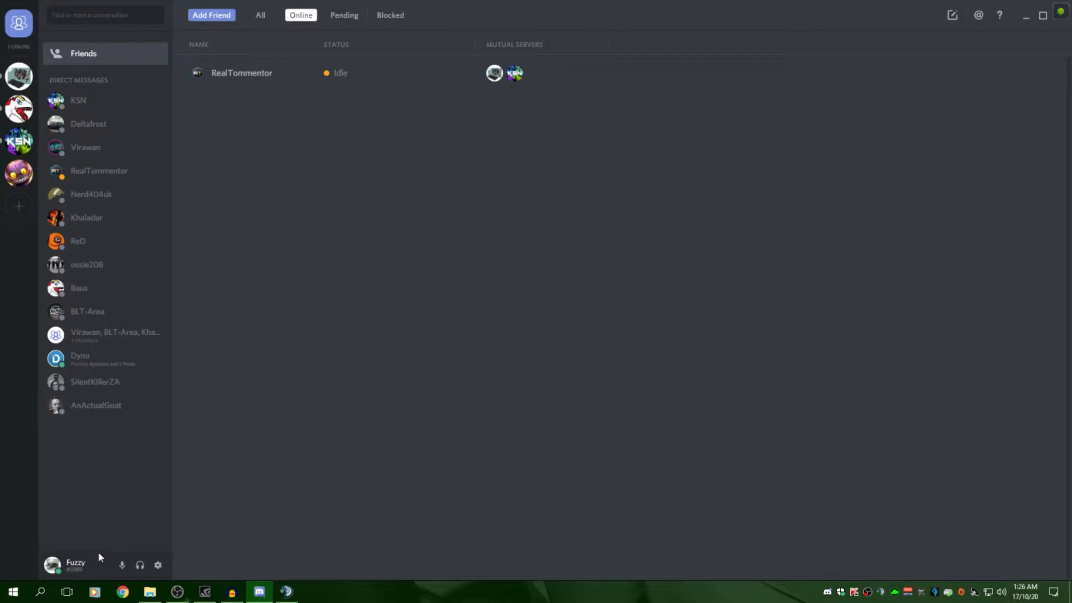
{"action": "left_click", "coordinate": [157, 566]}
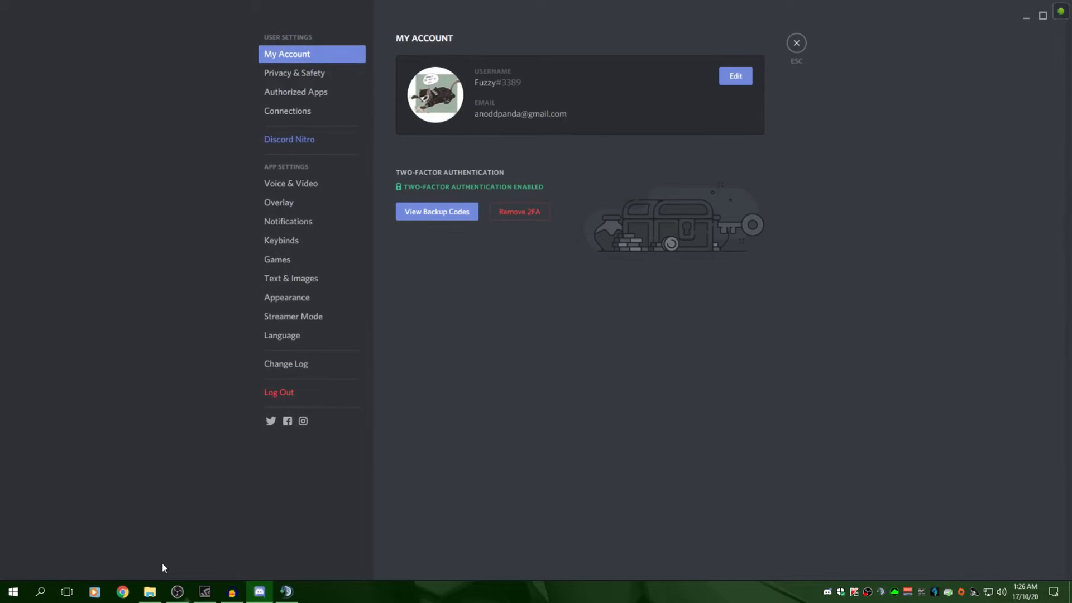
{"action": "left_click", "coordinate": [310, 183]}
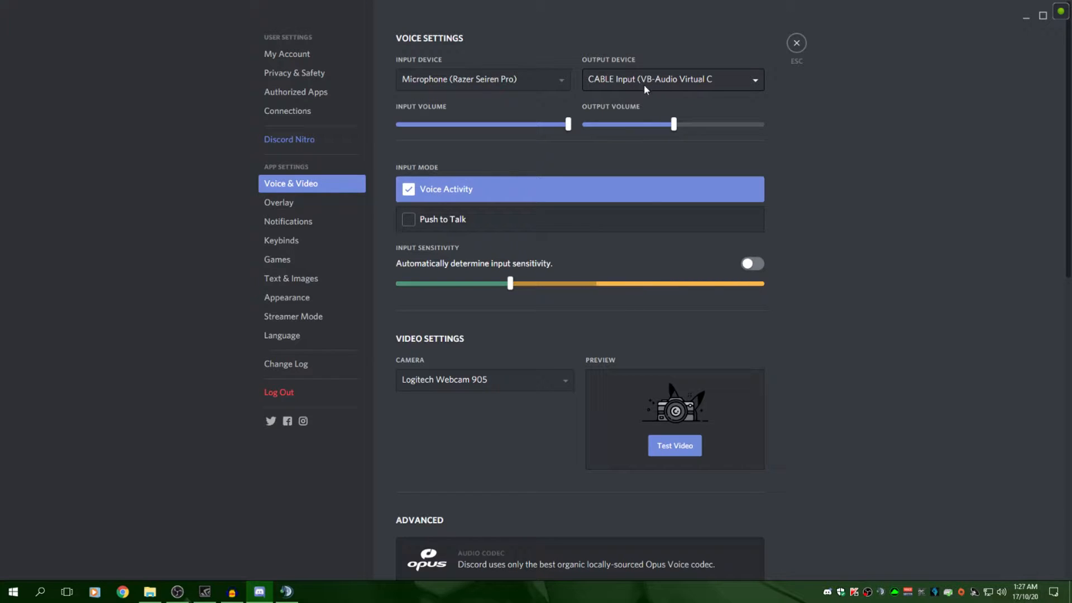
{"action": "left_click", "coordinate": [796, 43]}
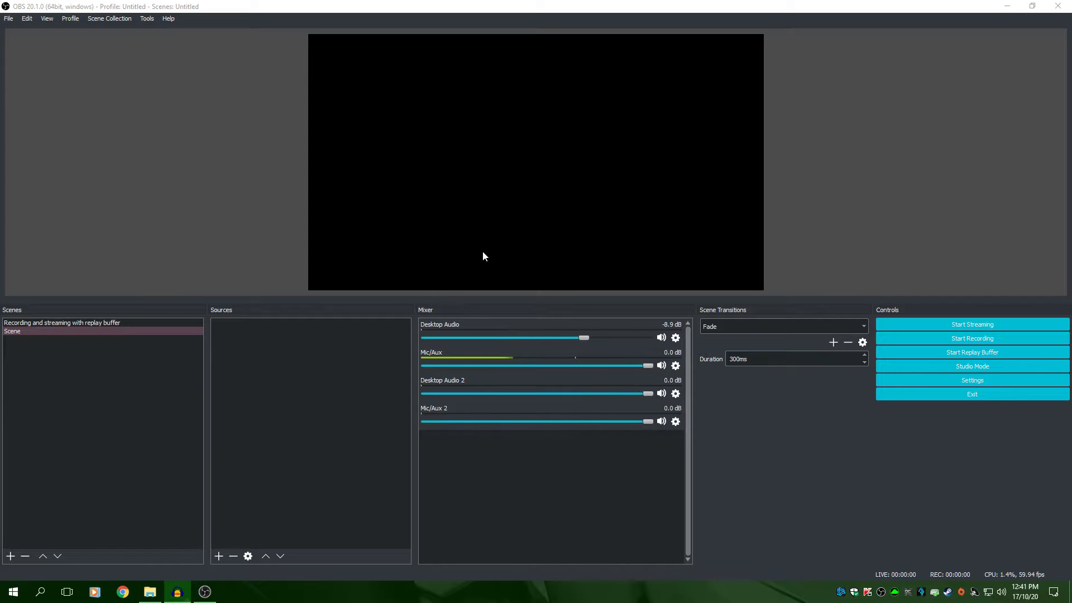
Step: Switch to OBS, examine the sources of the "Recording and streaming with replay buffer" scene, and return to the scene named Scene
{"action": "left_click", "coordinate": [506, 4]}
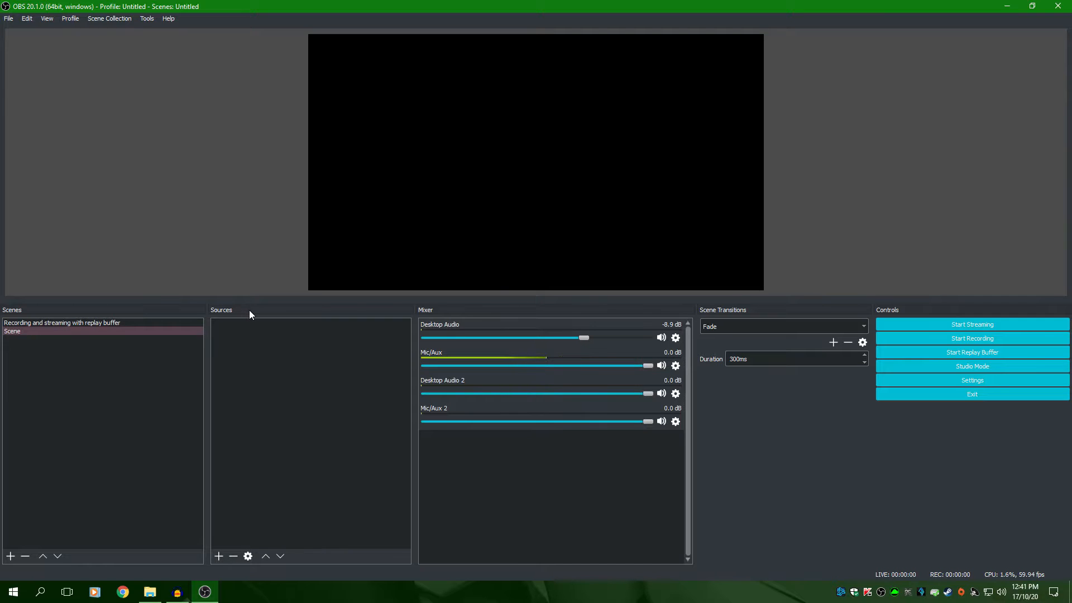
{"action": "left_click", "coordinate": [56, 322]}
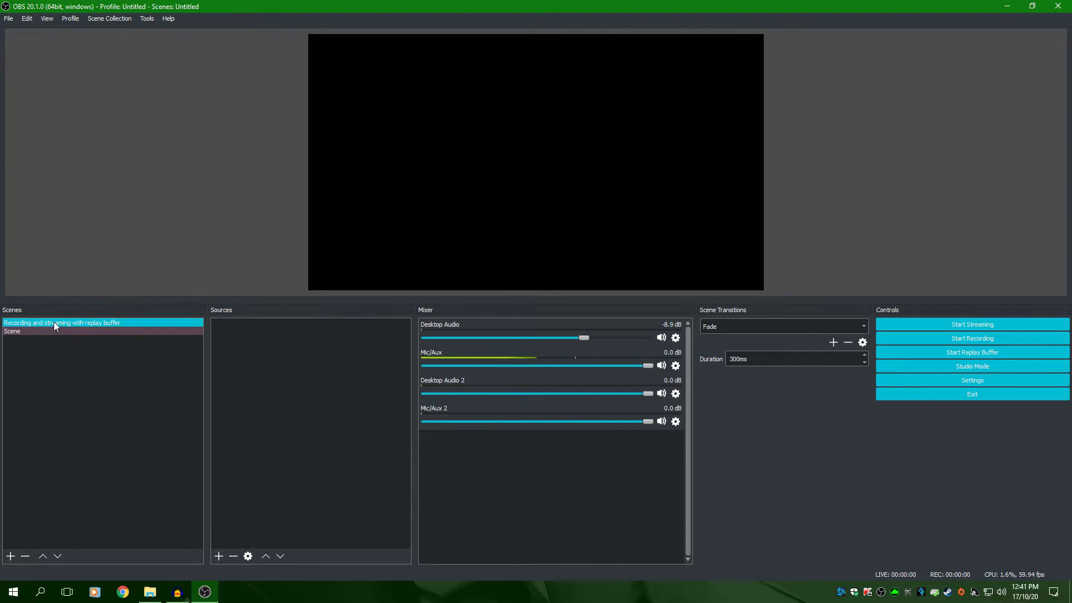
{"action": "left_click", "coordinate": [47, 321]}
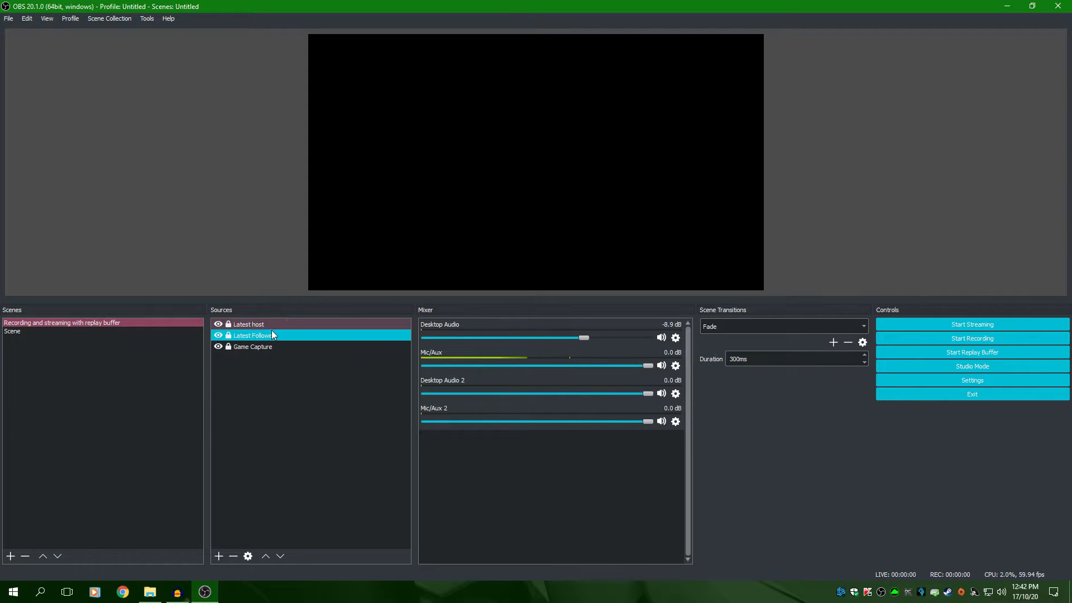
{"action": "left_click", "coordinate": [18, 332]}
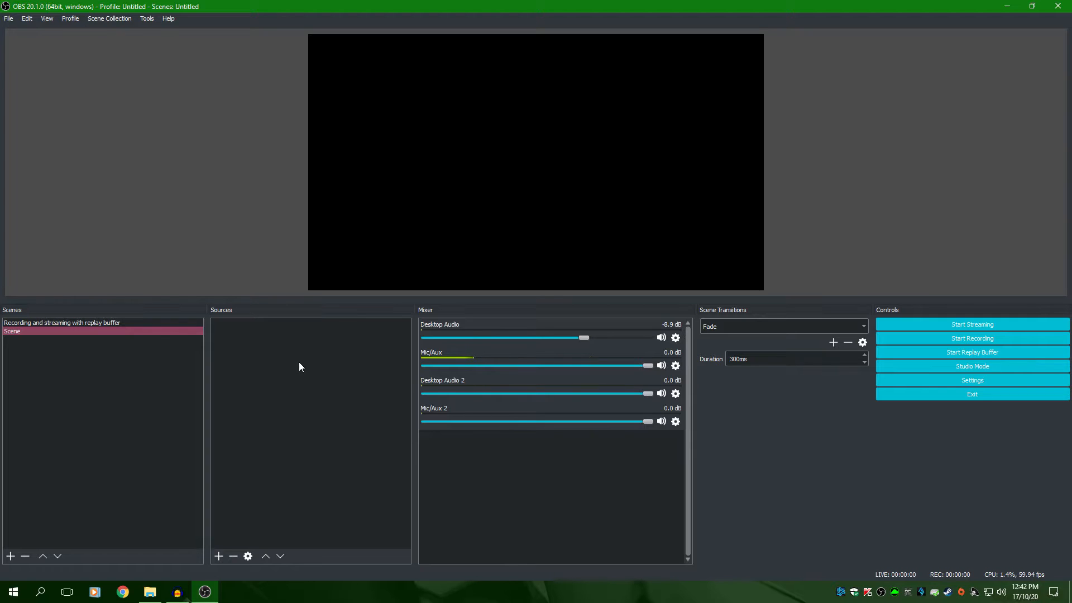
Step: Add a new, visible Game Capture source to the scene, keeping its default name and properties
{"action": "right_click", "coordinate": [262, 340]}
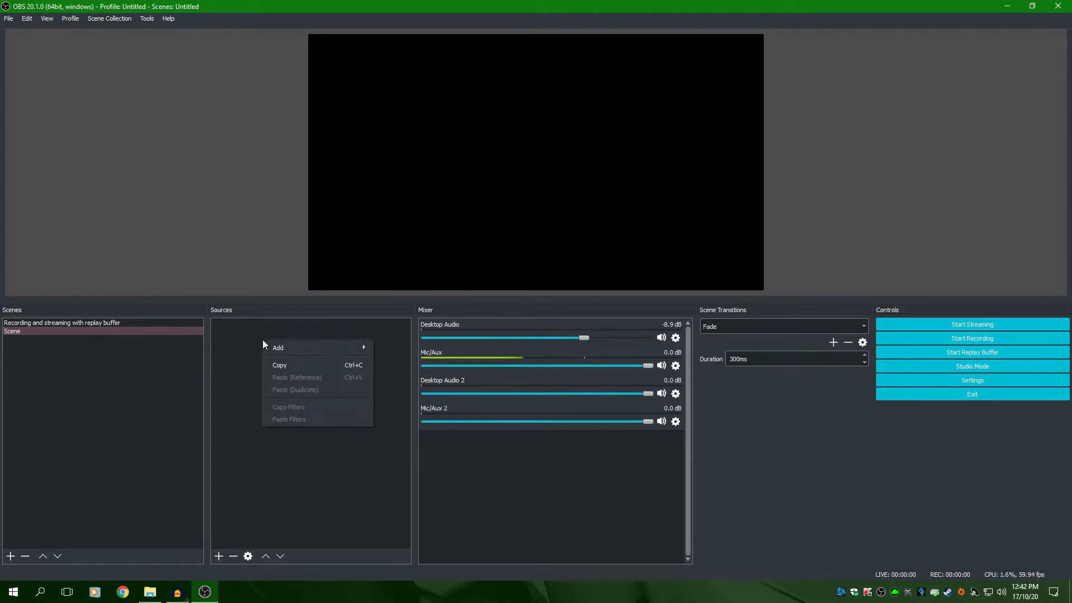
{"action": "mouse_move", "coordinate": [283, 344]}
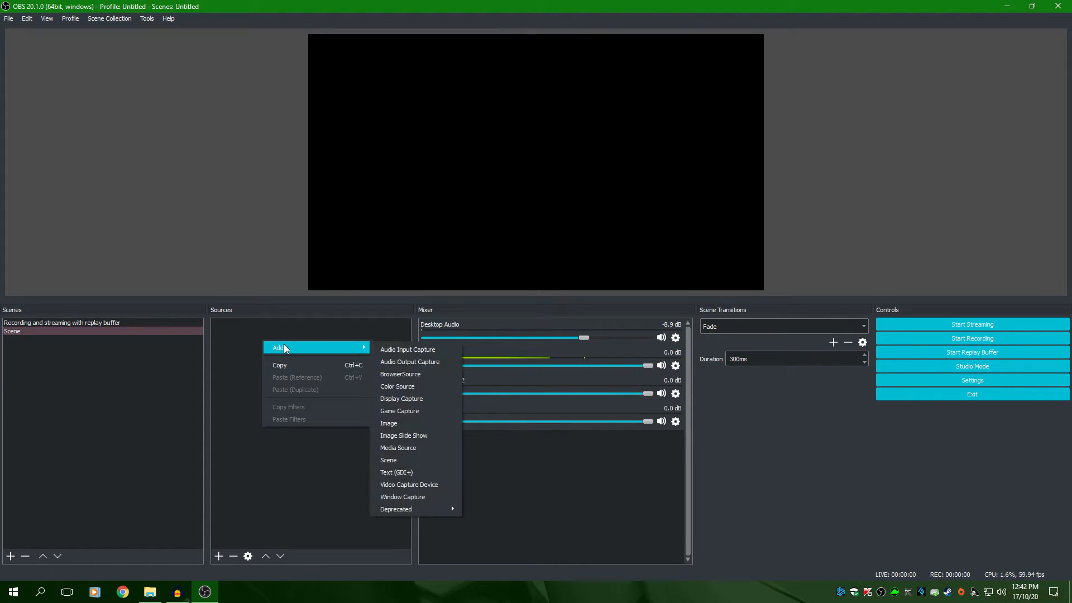
{"action": "left_click", "coordinate": [408, 410]}
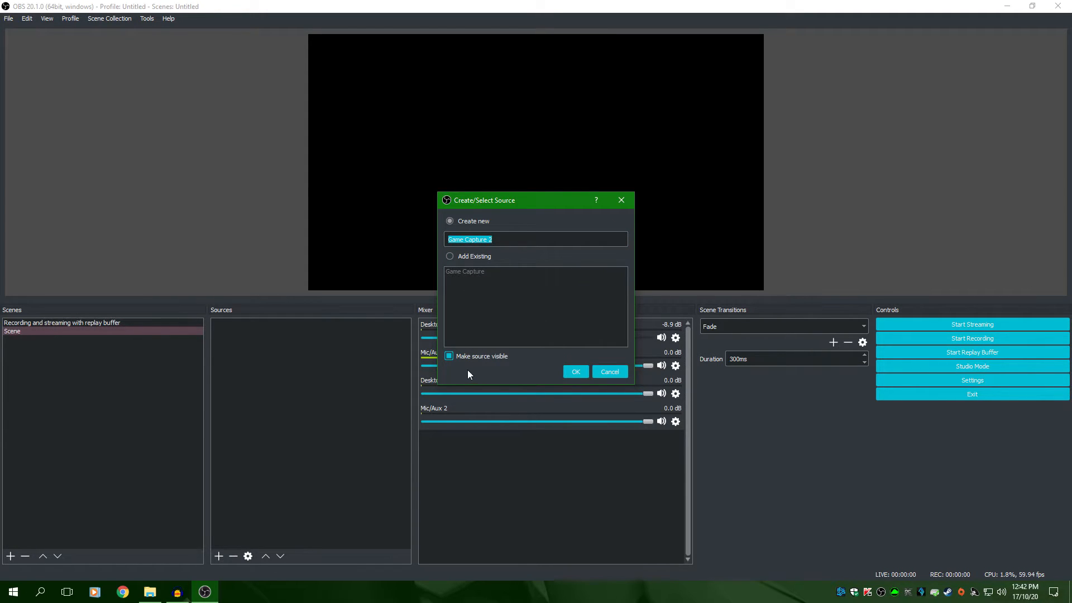
{"action": "key", "text": "Return"}
{"action": "left_click", "coordinate": [544, 341]}
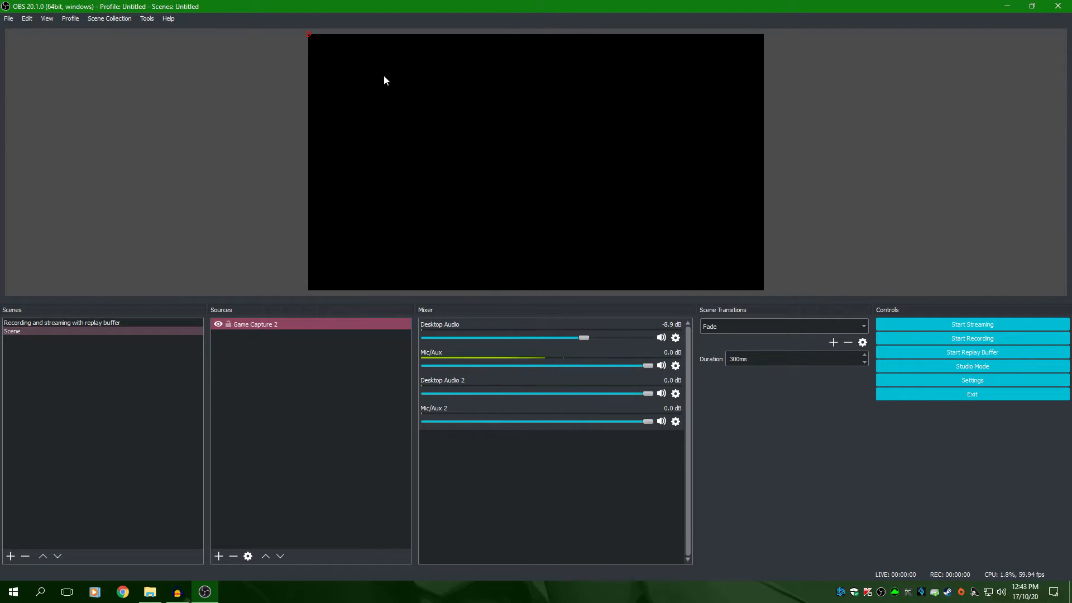
Step: Fit the Game Capture 2 source to the screen and lock it in place
{"action": "right_click", "coordinate": [272, 323]}
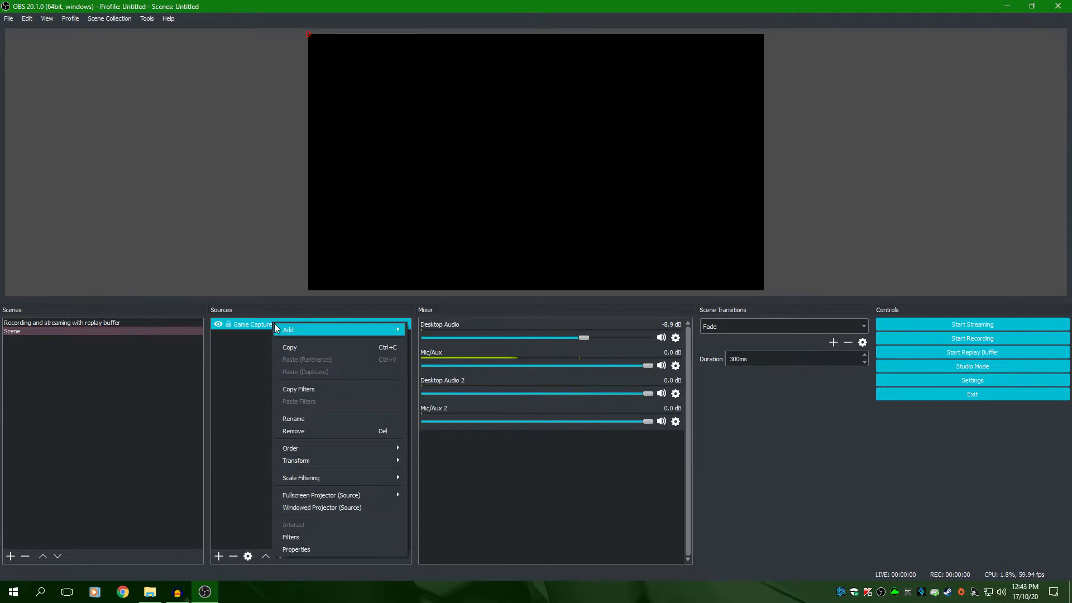
{"action": "mouse_move", "coordinate": [306, 464]}
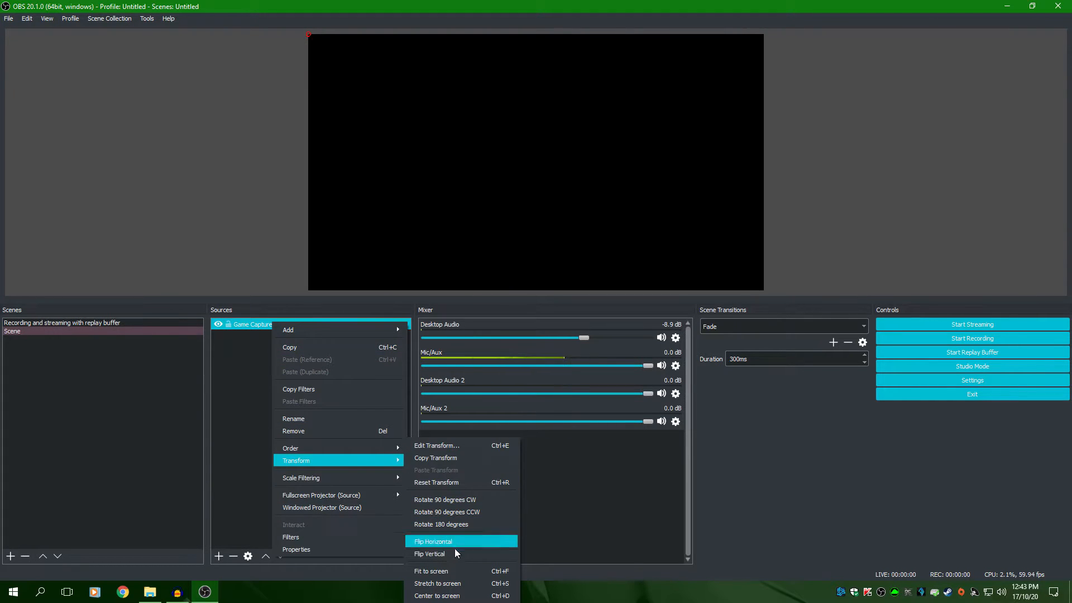
{"action": "left_click", "coordinate": [447, 569]}
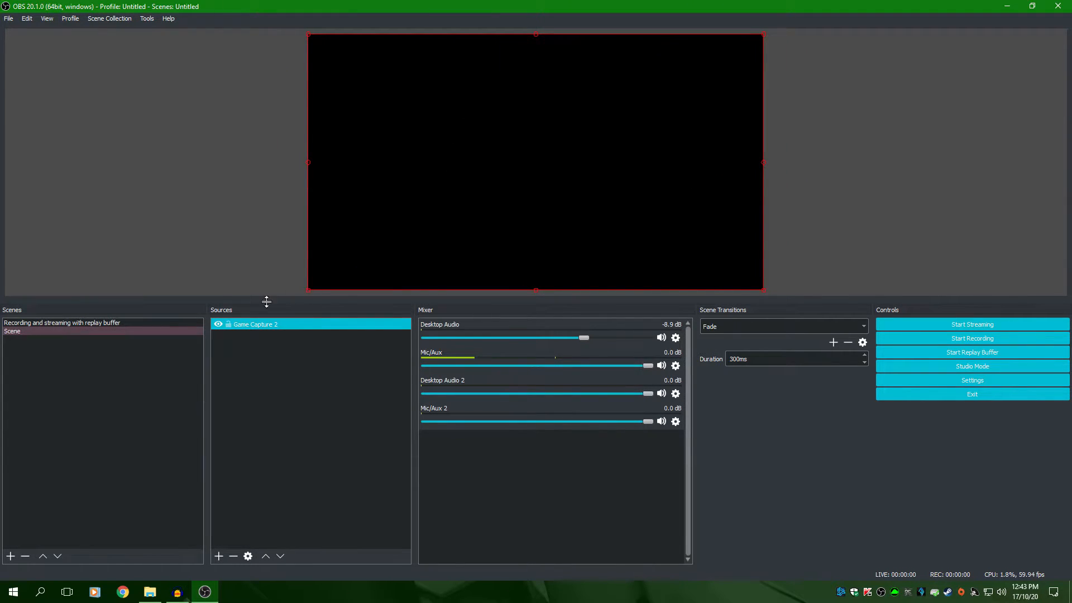
{"action": "left_click", "coordinate": [228, 325]}
{"action": "left_click", "coordinate": [482, 142]}
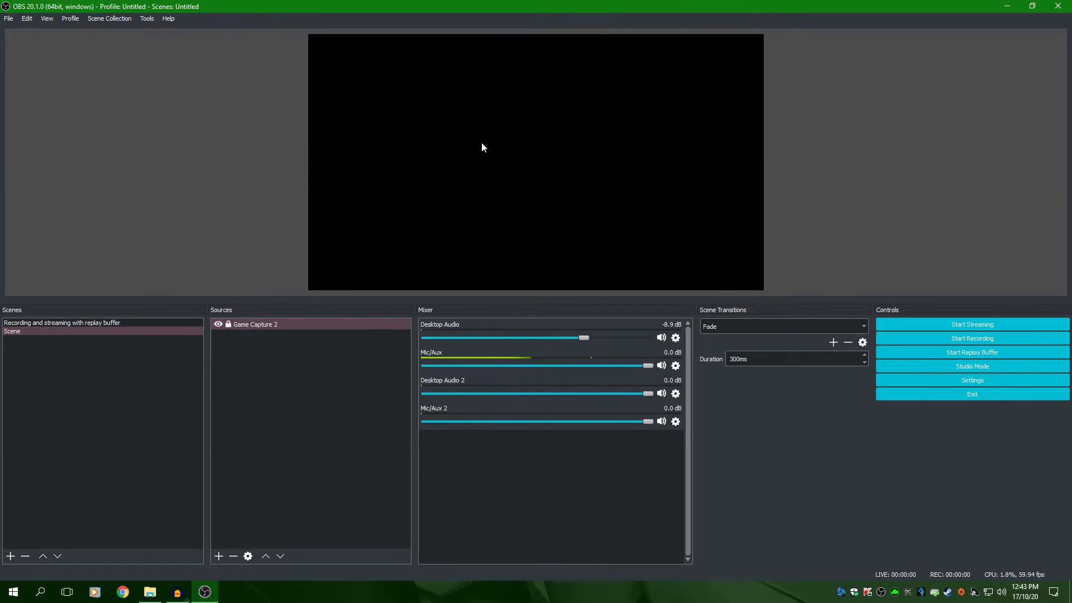
{"action": "left_click", "coordinate": [244, 324]}
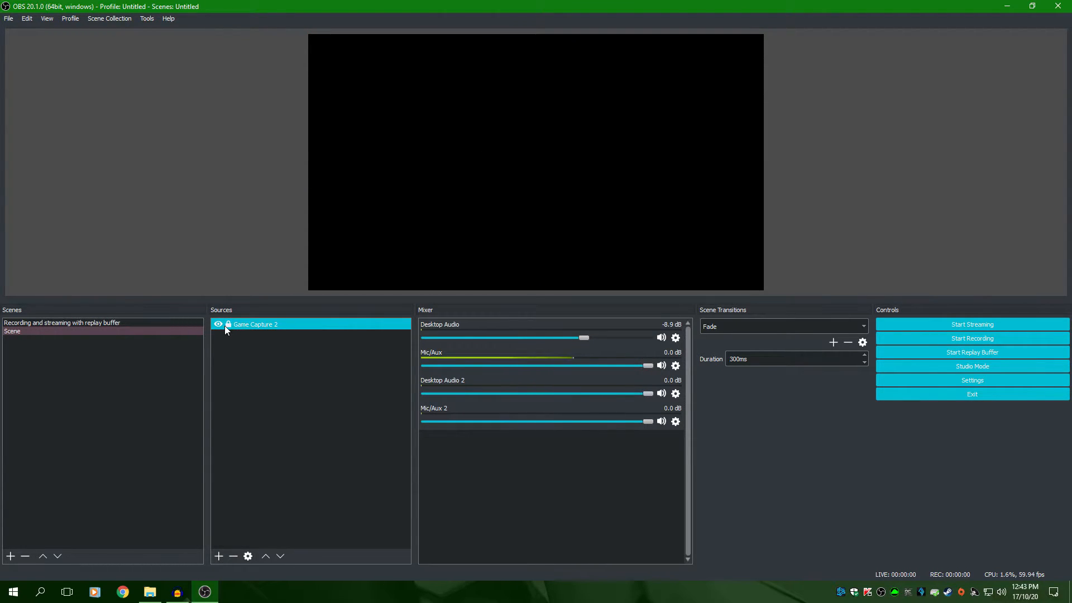
{"action": "left_click", "coordinate": [361, 210]}
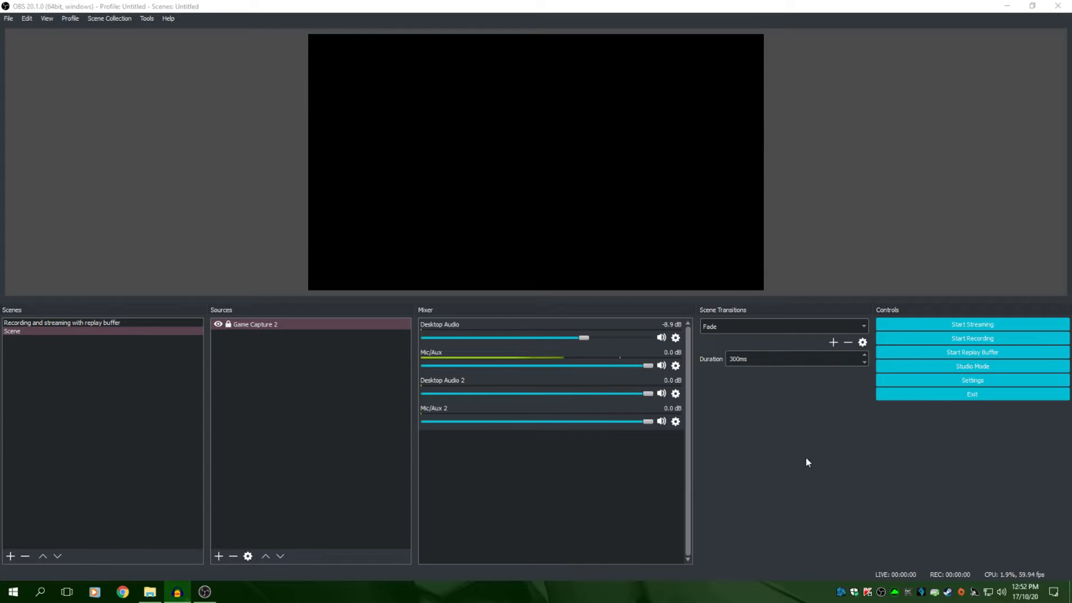
Step: Open the OBS settings and look through the available interface languages, keeping English
{"action": "left_click", "coordinate": [971, 380]}
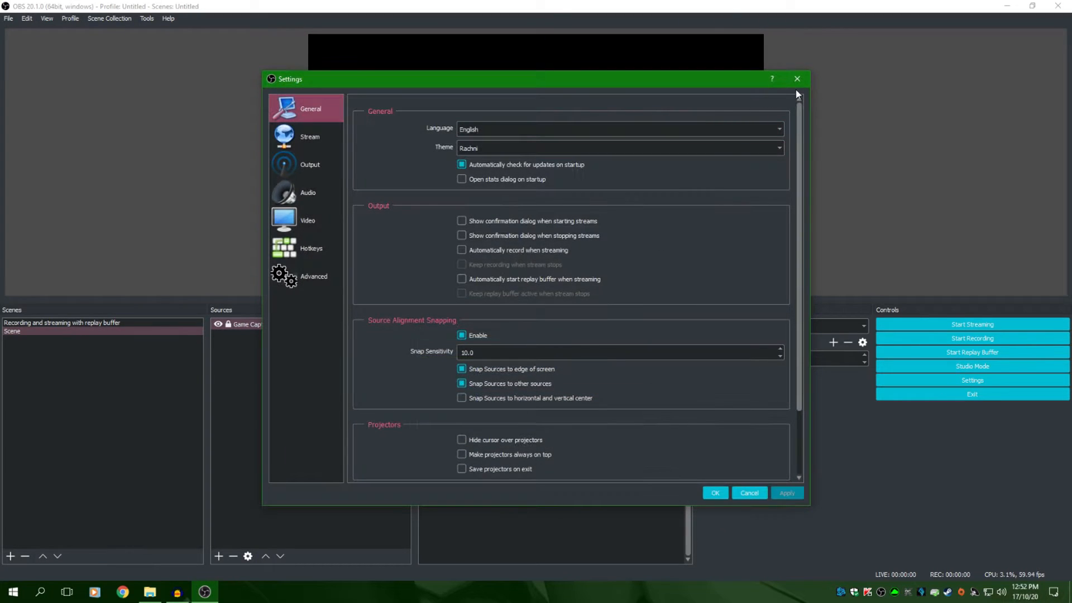
{"action": "left_click", "coordinate": [797, 79]}
{"action": "left_click", "coordinate": [8, 19]}
{"action": "left_click", "coordinate": [71, 74]}
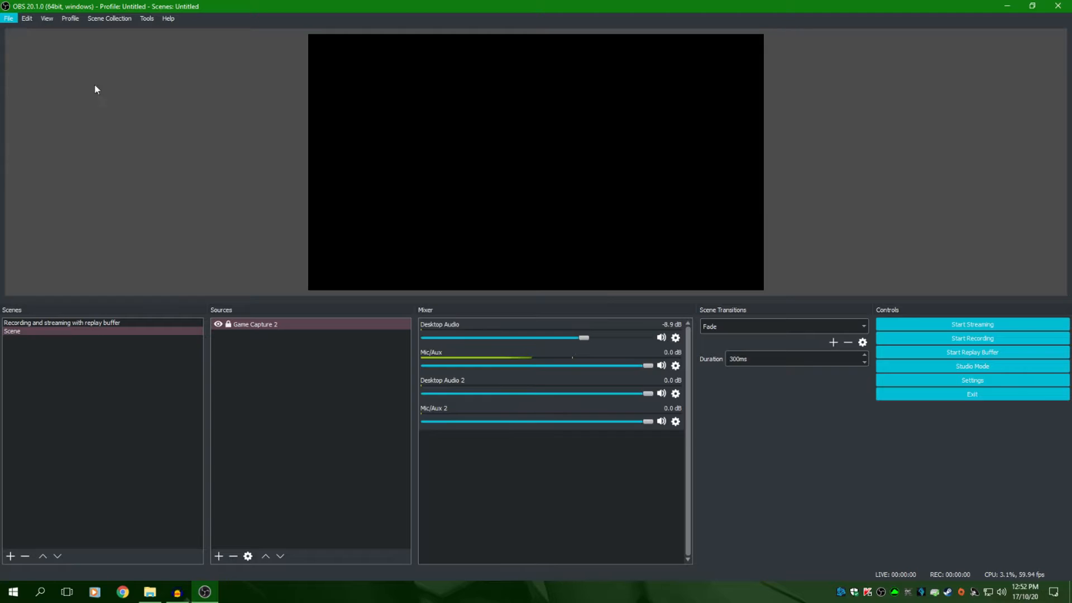
{"action": "left_click", "coordinate": [520, 129]}
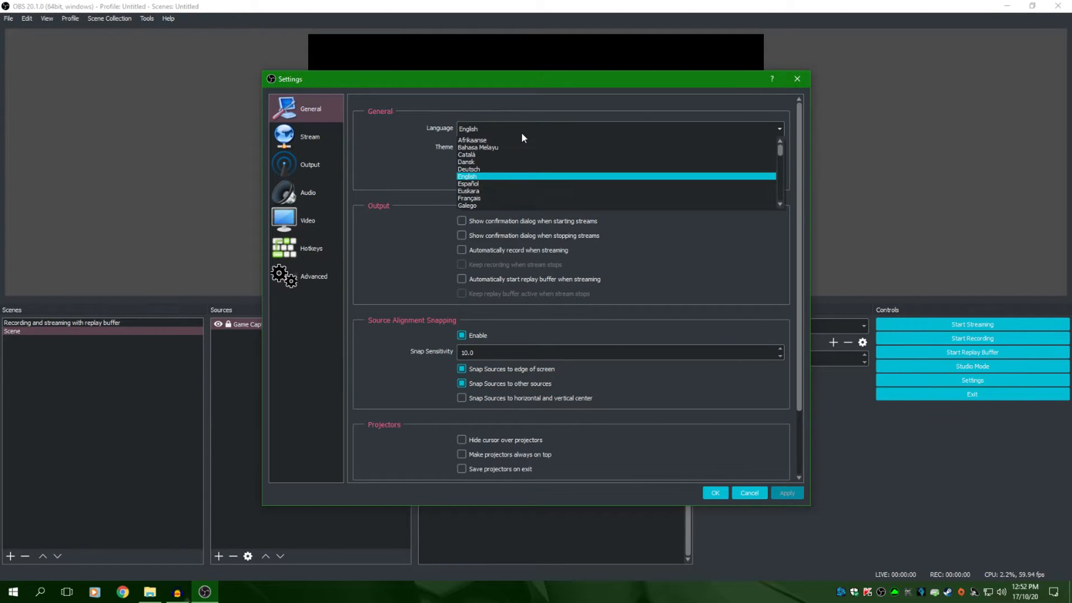
{"action": "scroll", "coordinate": [656, 183], "scroll_direction": "down", "scroll_amount": 10}
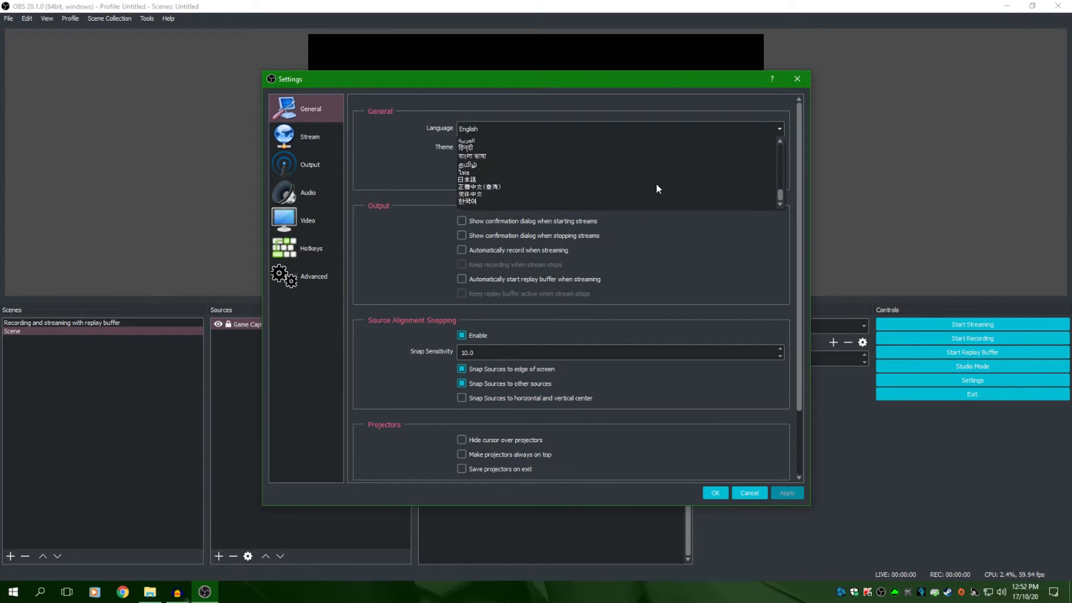
{"action": "left_click", "coordinate": [434, 190]}
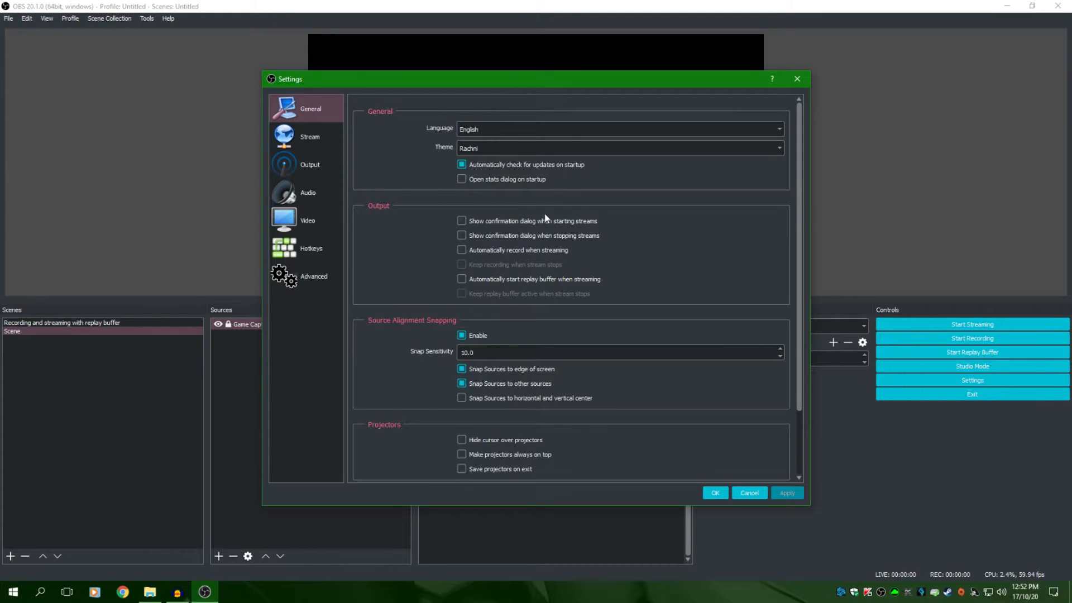
Step: Try the Dark and Default interface themes and return to the Rachni theme
{"action": "left_click", "coordinate": [534, 148]}
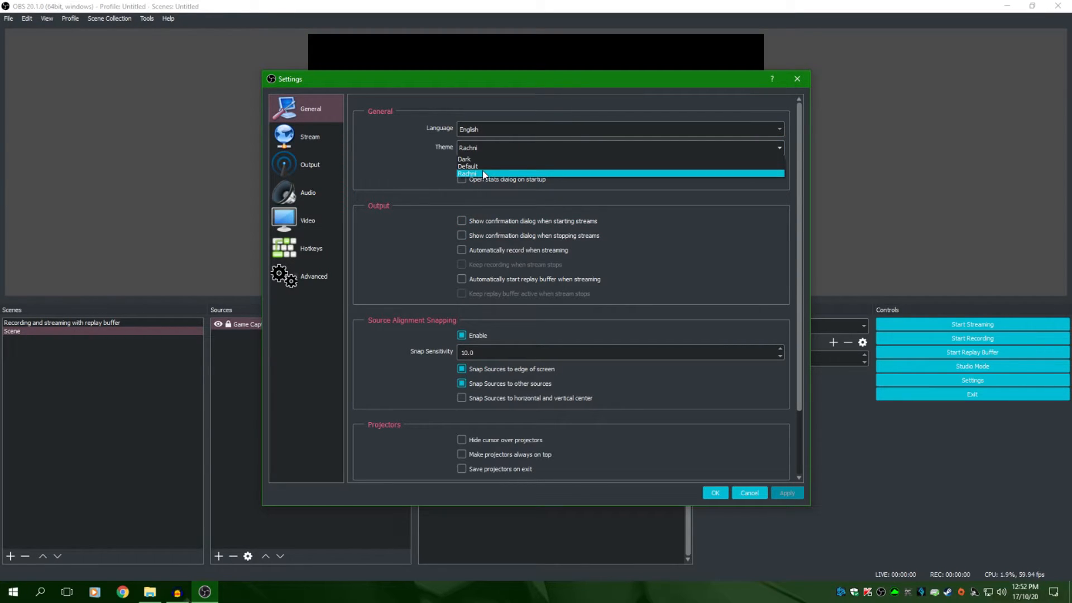
{"action": "left_click", "coordinate": [489, 160]}
{"action": "left_click", "coordinate": [515, 132]}
{"action": "left_click", "coordinate": [487, 147]}
{"action": "left_click", "coordinate": [505, 130]}
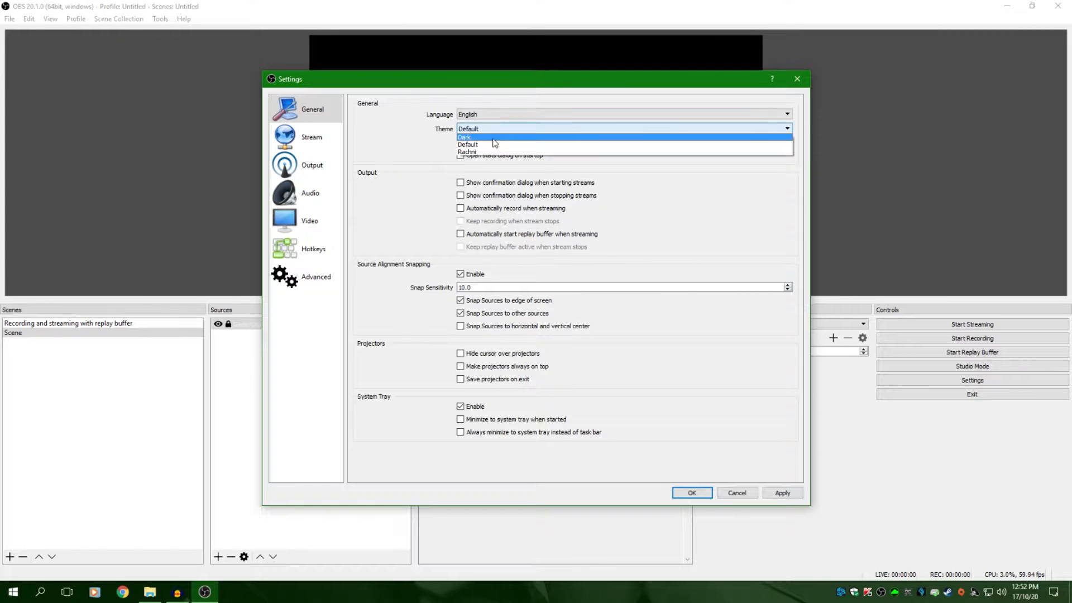
{"action": "left_click", "coordinate": [484, 155]}
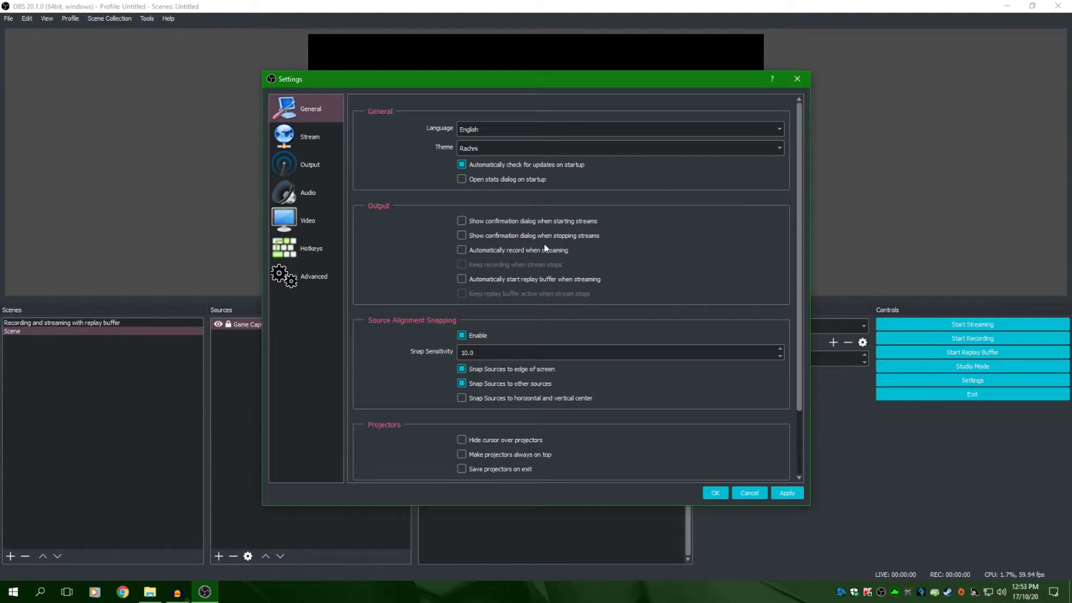
Step: Review the remaining General settings and check which streaming services can be chosen in the Stream settings, keeping Twitch
{"action": "scroll", "coordinate": [537, 251], "scroll_direction": "down", "scroll_amount": 3}
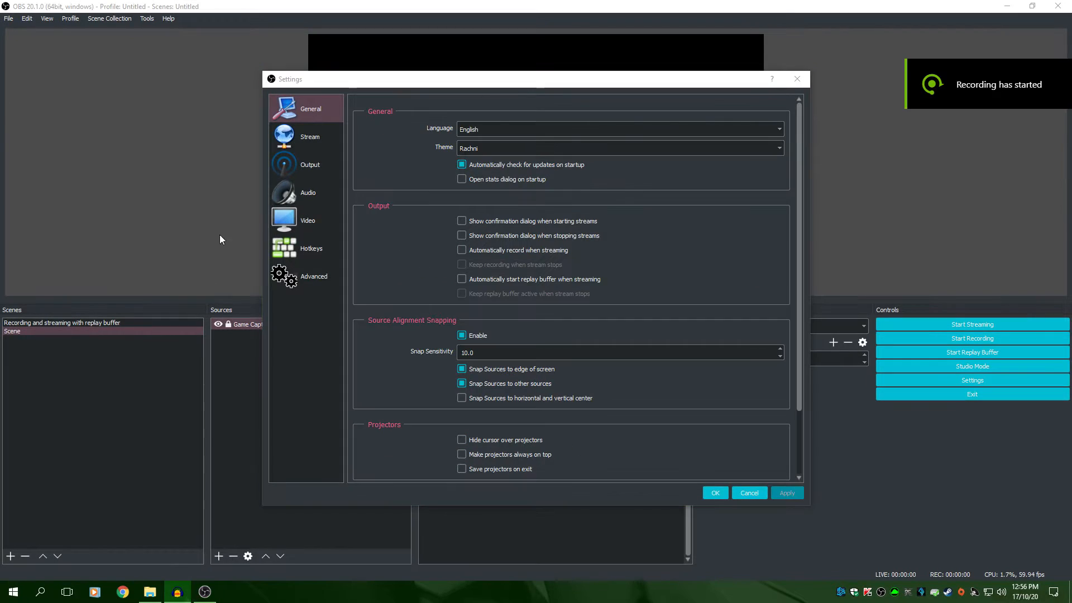
{"action": "left_click", "coordinate": [325, 137]}
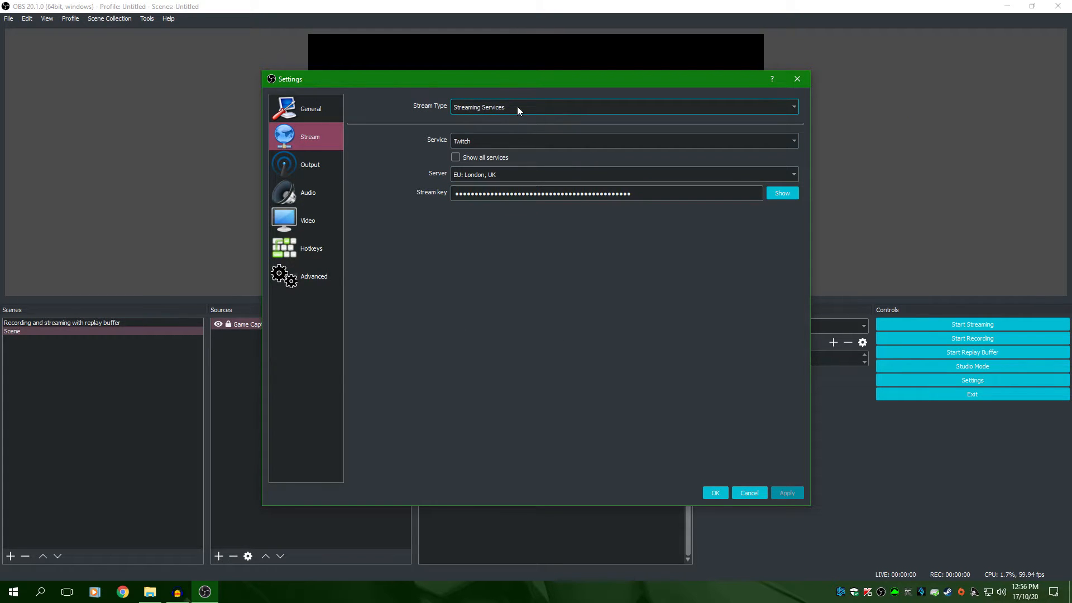
{"action": "left_click", "coordinate": [512, 143]}
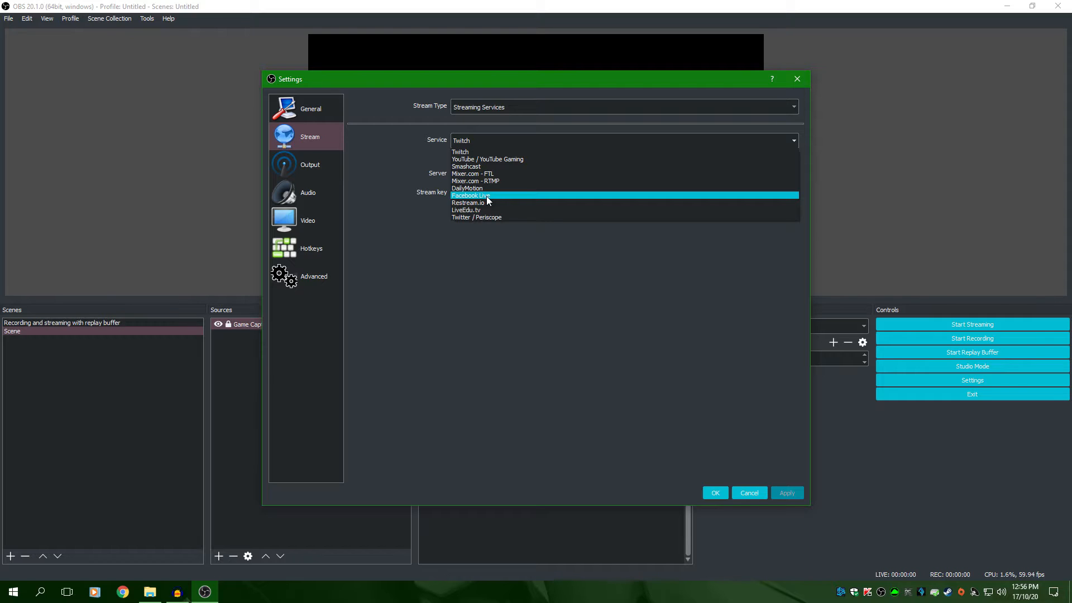
{"action": "left_click", "coordinate": [365, 164]}
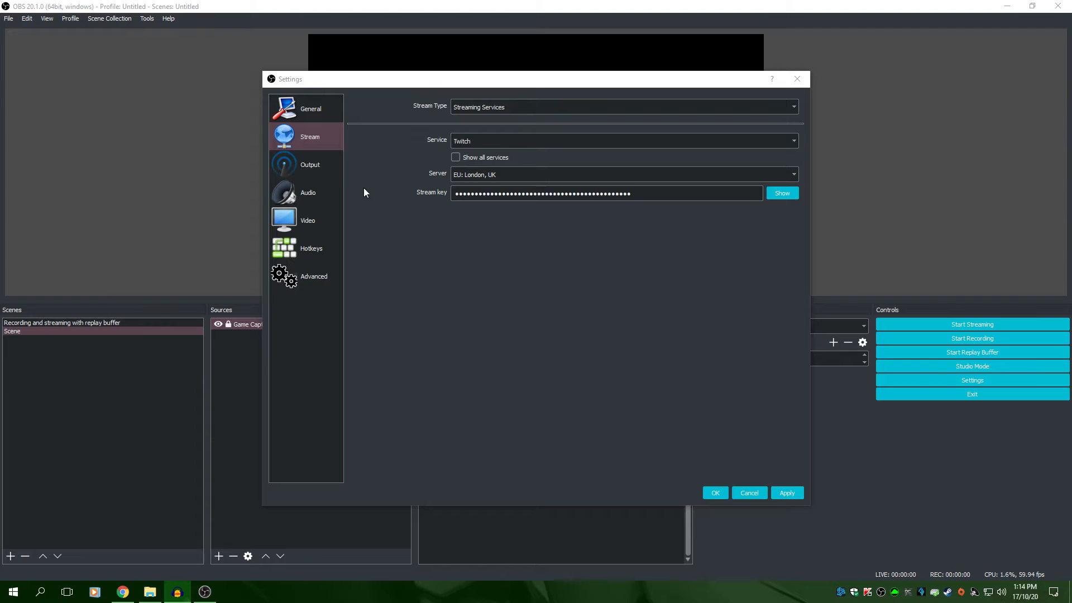
Step: Set the output mode to Advanced and check the encoders available for streaming, keeping x264
{"action": "left_click", "coordinate": [319, 165]}
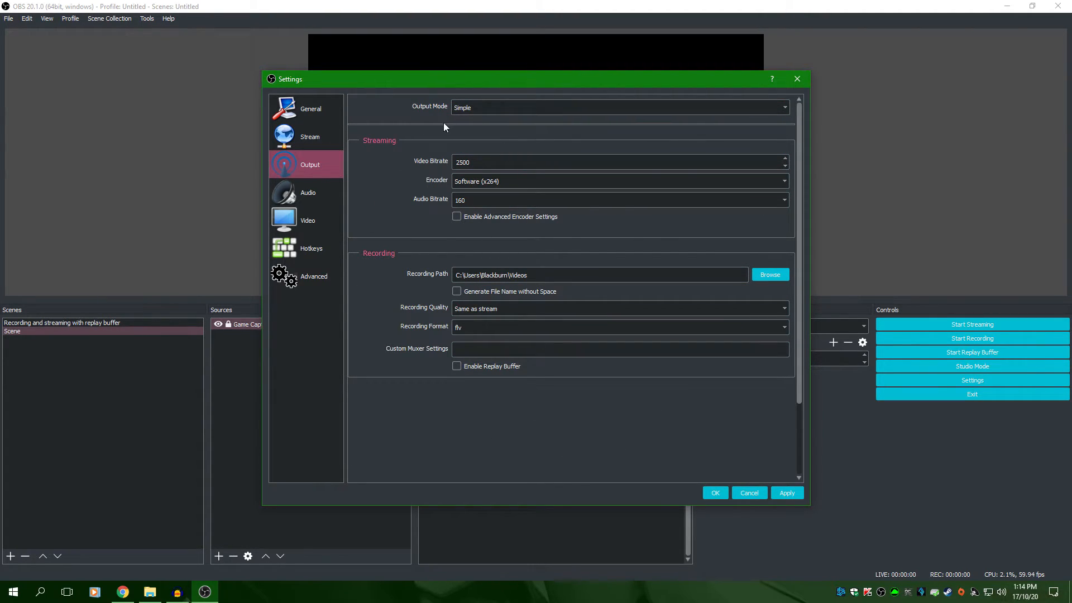
{"action": "left_click", "coordinate": [786, 107]}
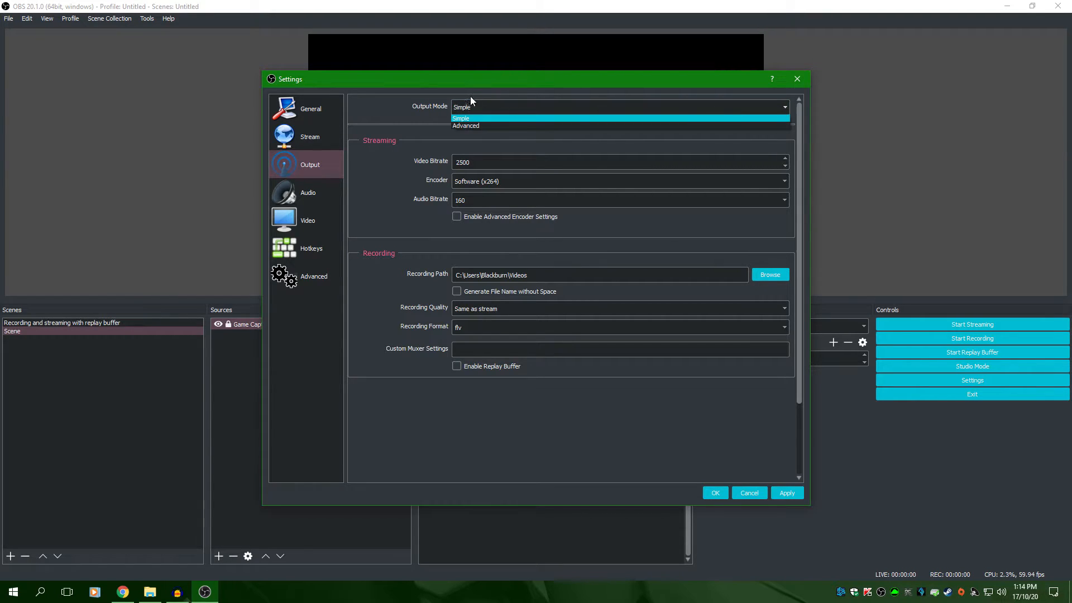
{"action": "left_click", "coordinate": [470, 125]}
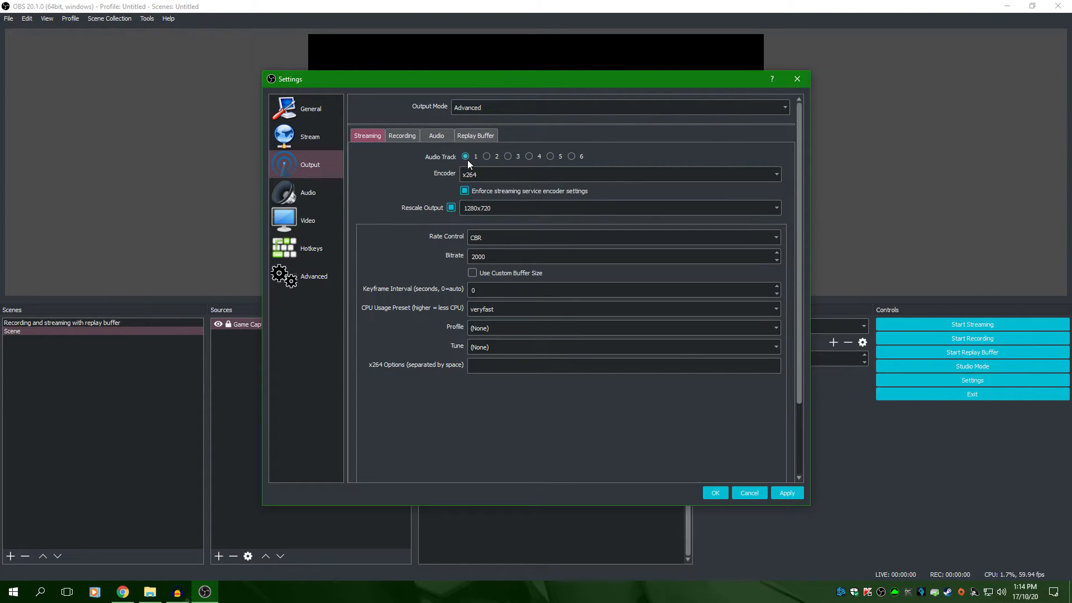
{"action": "left_click", "coordinate": [493, 174]}
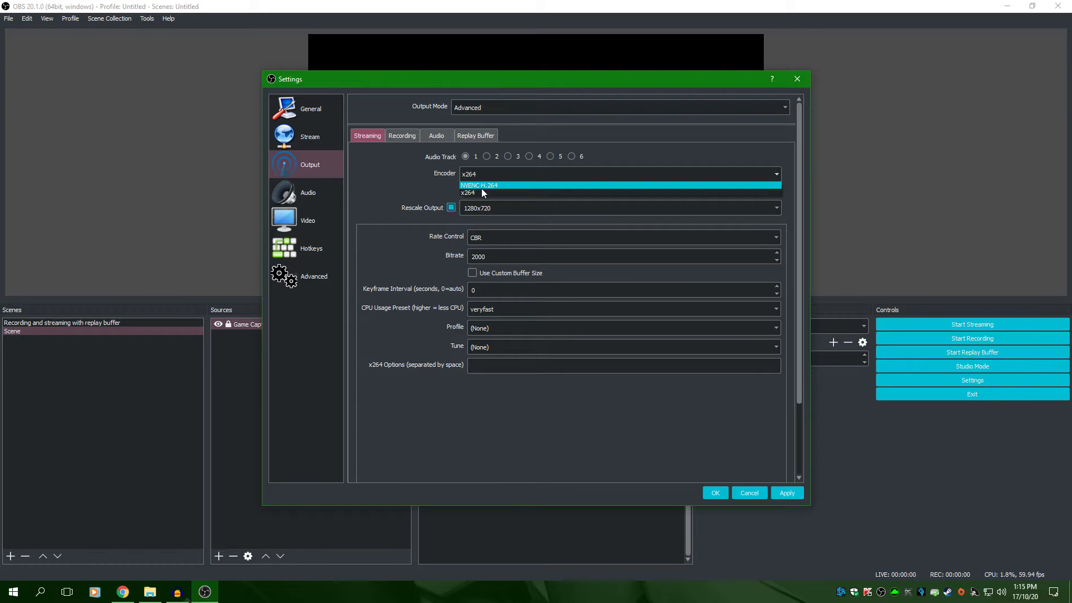
{"action": "left_click", "coordinate": [431, 193]}
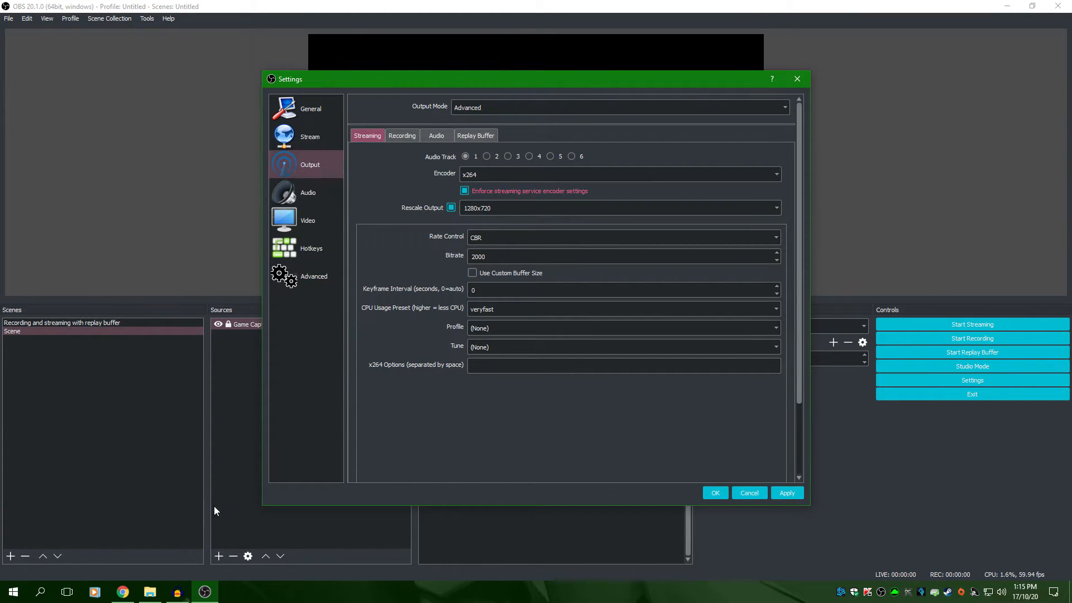
Step: Switch to Speedtest in Chrome, set its speed unit to Kbps, and start a connection test
{"action": "left_click", "coordinate": [123, 592]}
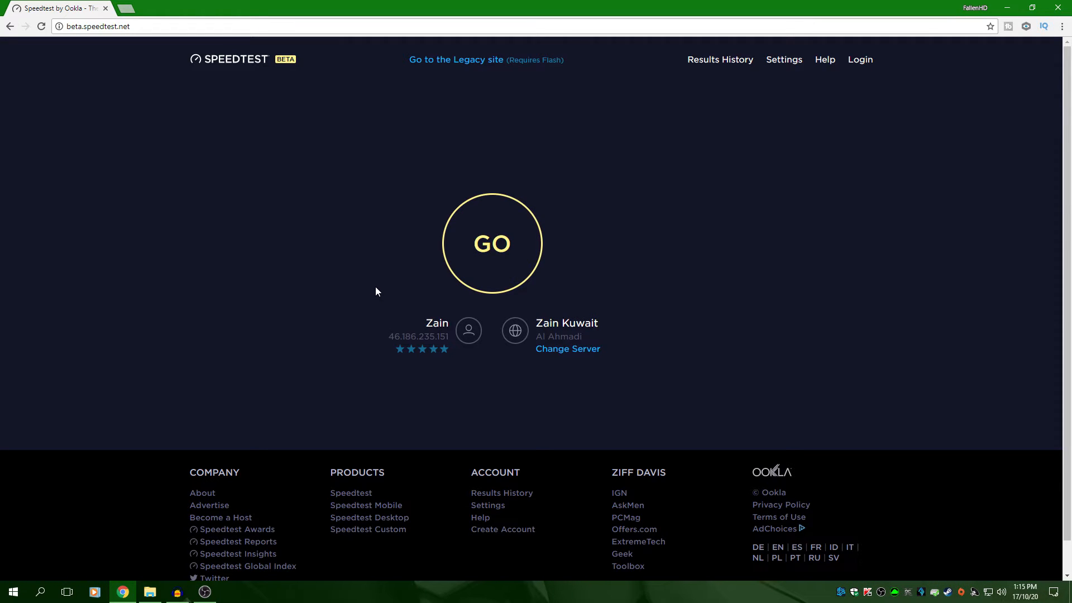
{"action": "left_click", "coordinate": [783, 60]}
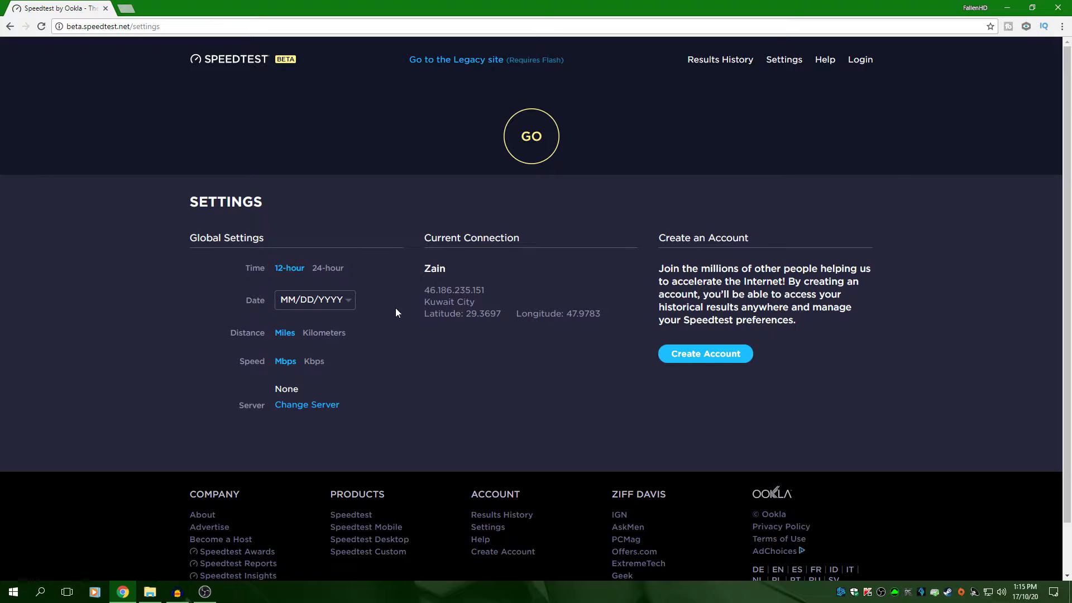
{"action": "left_click", "coordinate": [316, 363]}
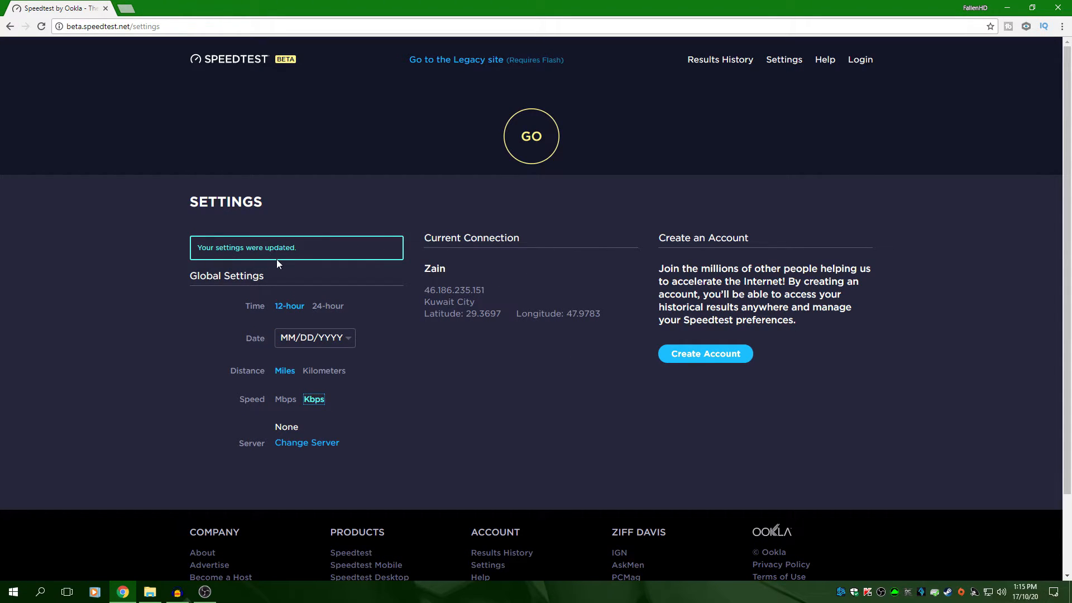
{"action": "left_click", "coordinate": [519, 145]}
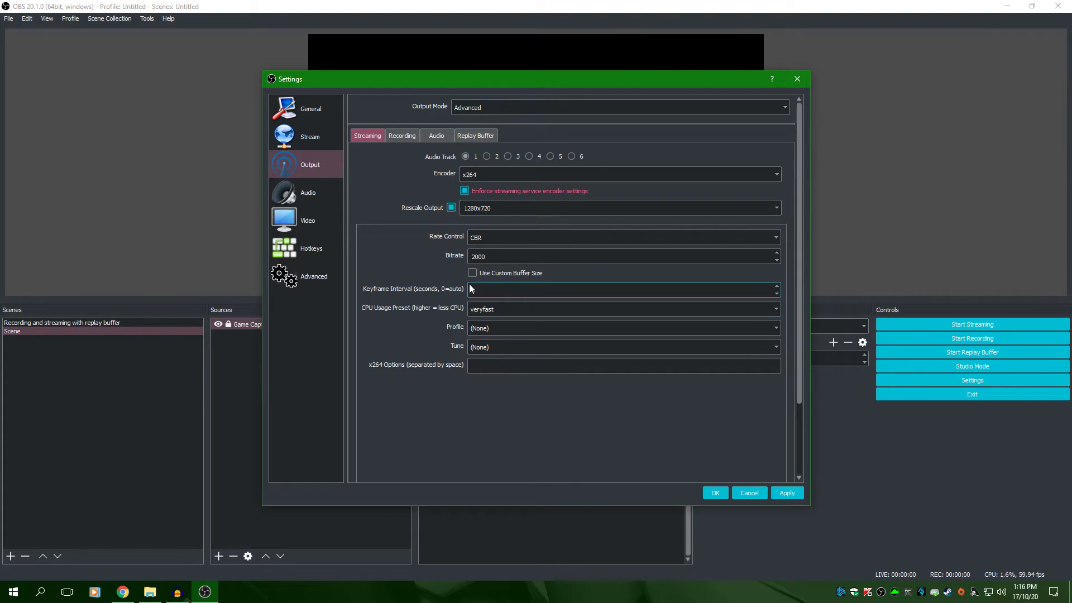
Step: Compare the Speedtest upload result with the streaming bitrate, and return to OBS Studio's Output settings
{"action": "left_click", "coordinate": [475, 258]}
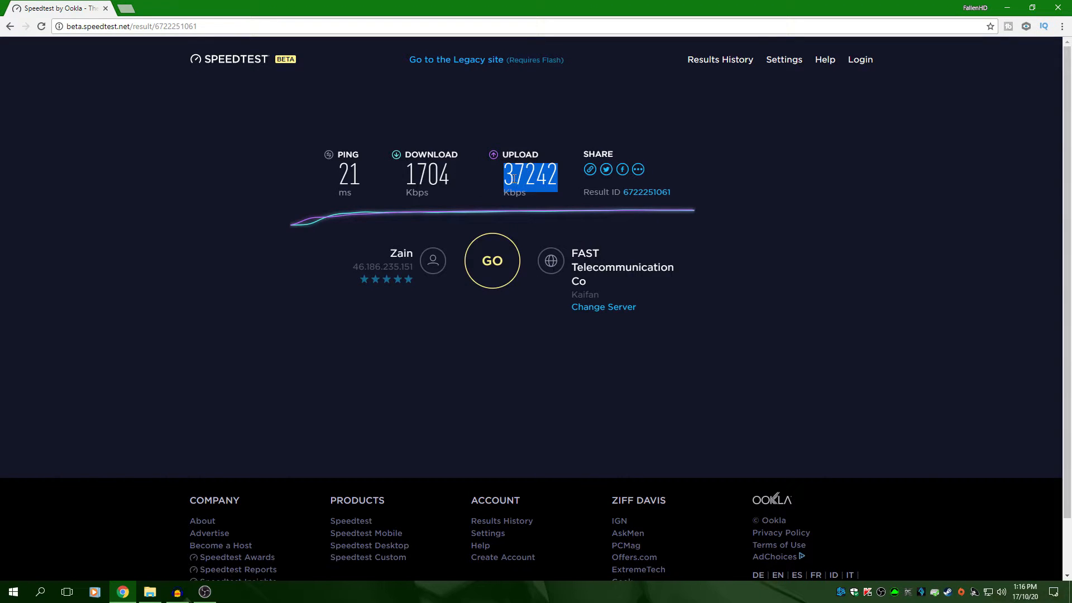
{"action": "left_click", "coordinate": [1016, 5]}
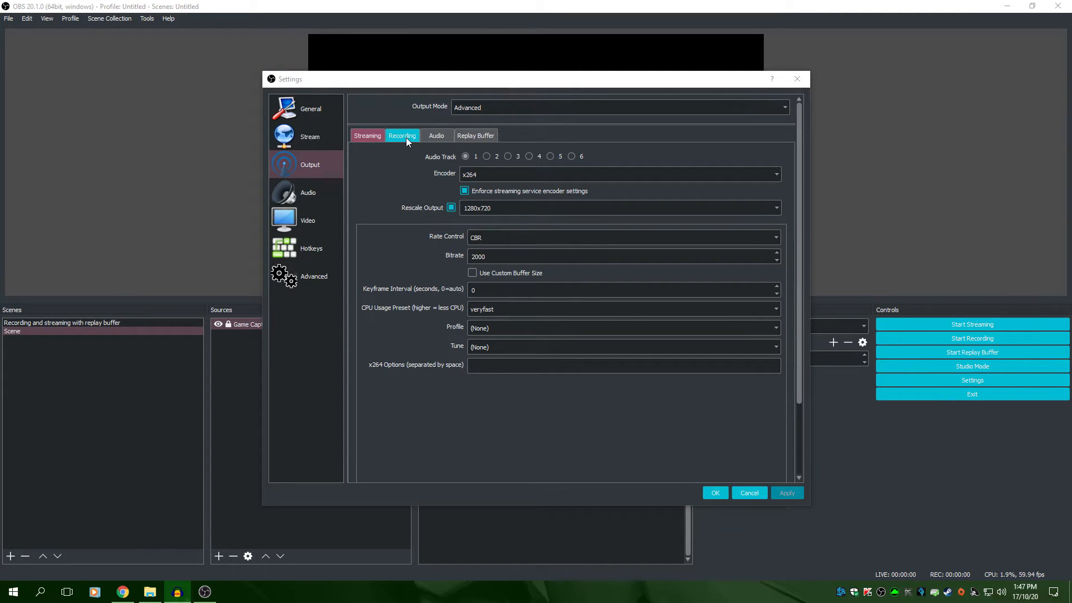
Step: Set the recording path to the OBS recordings folder on the Shadowplay and DXtory recordings (J:) drive
{"action": "left_click", "coordinate": [404, 136]}
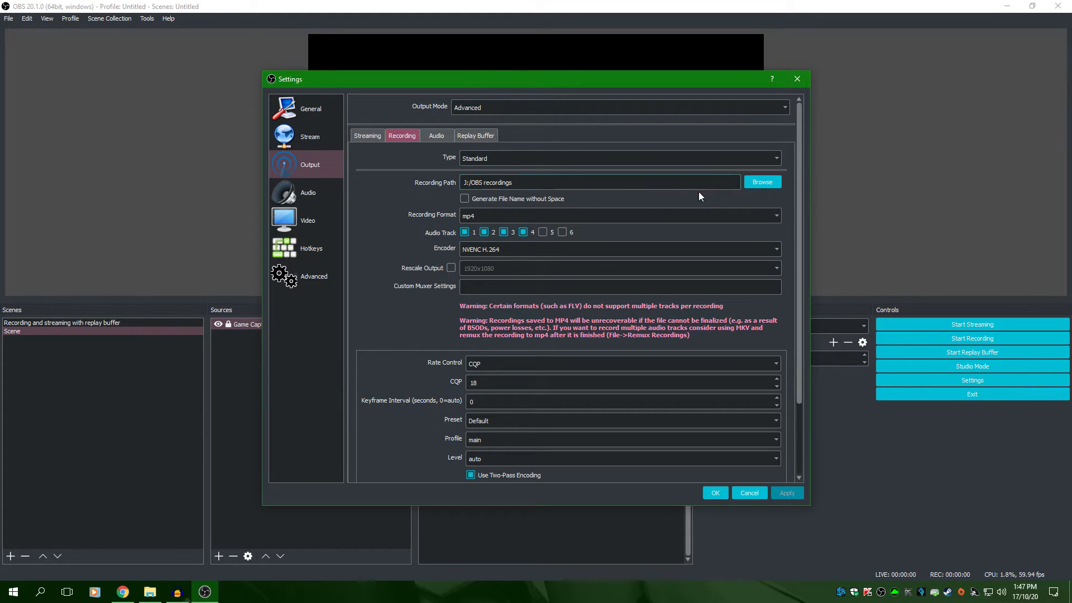
{"action": "left_click", "coordinate": [756, 182]}
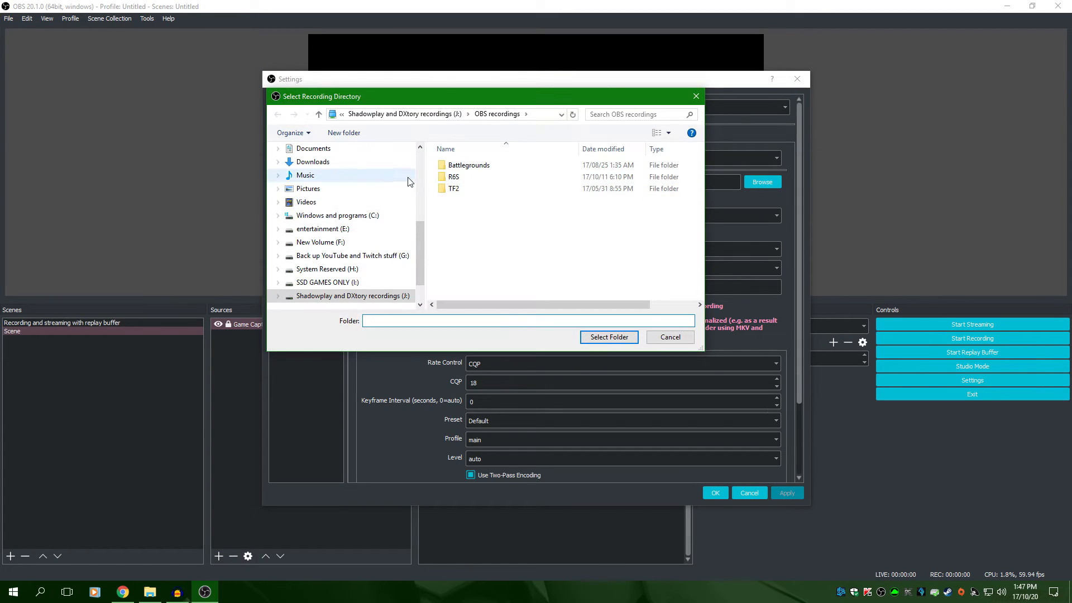
{"action": "left_click", "coordinate": [406, 114]}
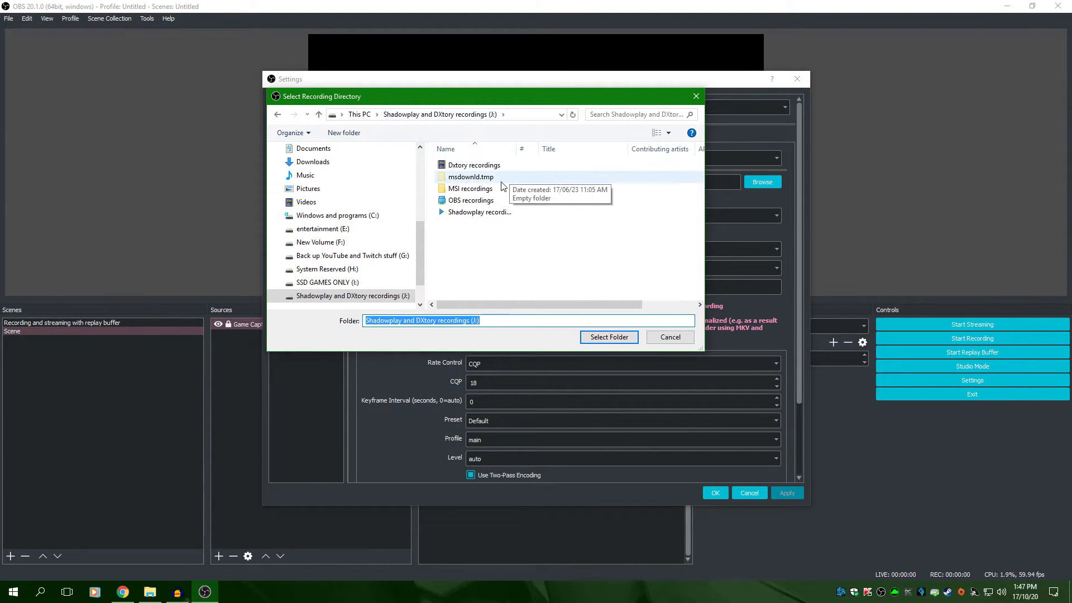
{"action": "left_click", "coordinate": [357, 114]}
{"action": "scroll", "coordinate": [527, 229], "scroll_direction": "down", "scroll_amount": 5}
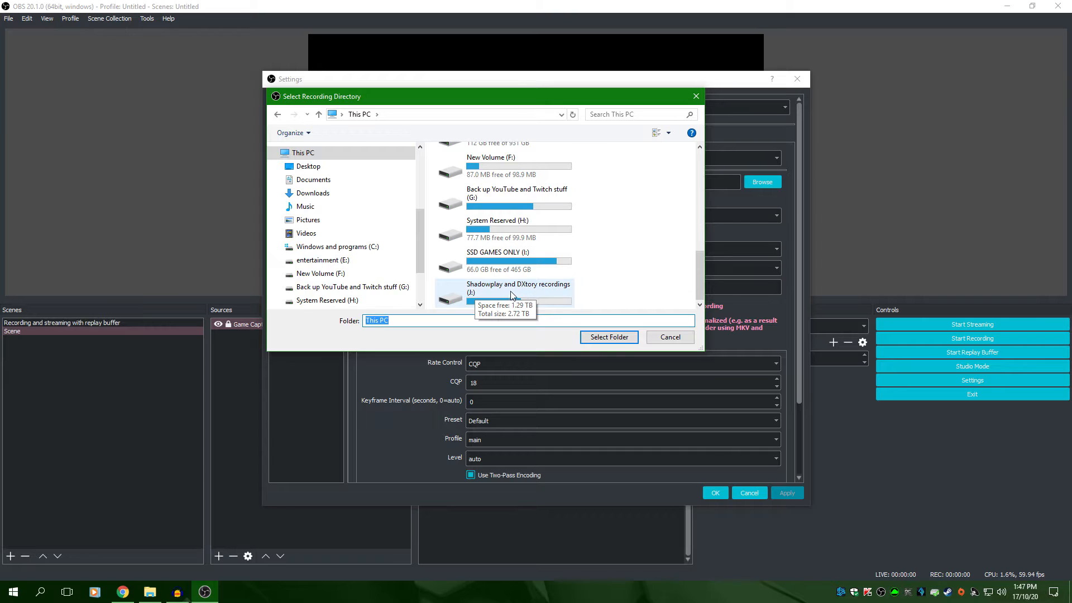
{"action": "double_click", "coordinate": [473, 288]}
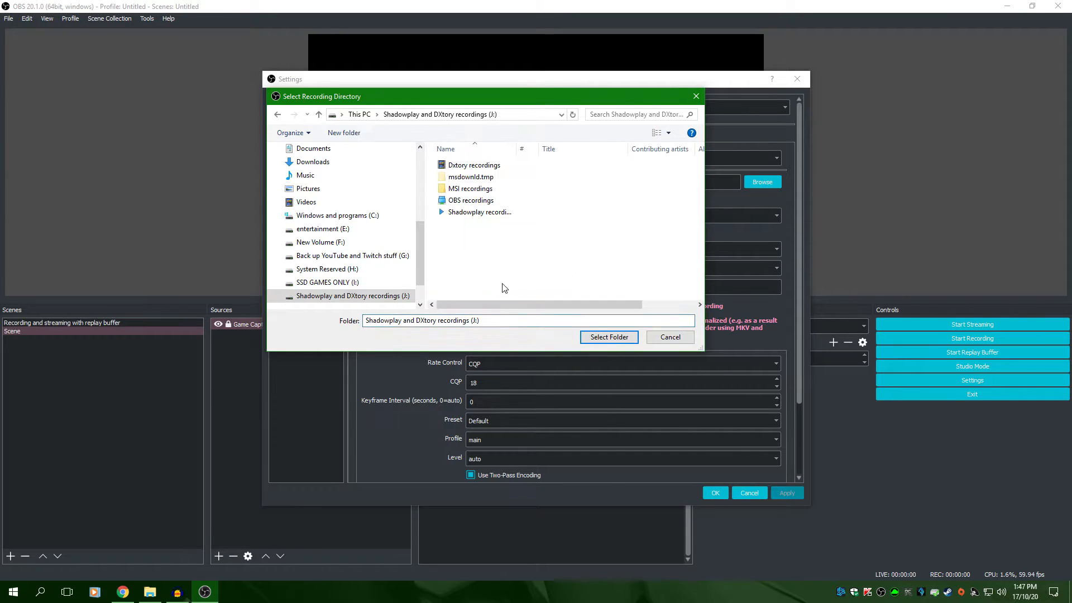
{"action": "double_click", "coordinate": [470, 201]}
{"action": "key", "text": "Return"}
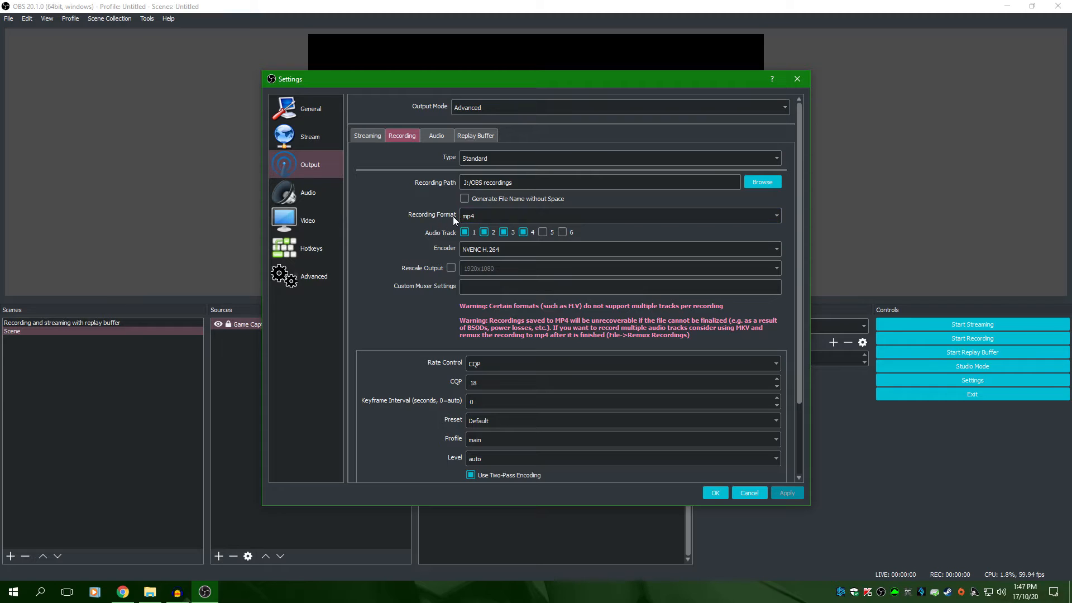
Step: Keep mp4 as the recording format with audio tracks 1 to 4, and choose NVENC H.264 as the recording encoder
{"action": "left_click", "coordinate": [587, 215]}
{"action": "left_click", "coordinate": [582, 216]}
{"action": "left_click", "coordinate": [465, 233]}
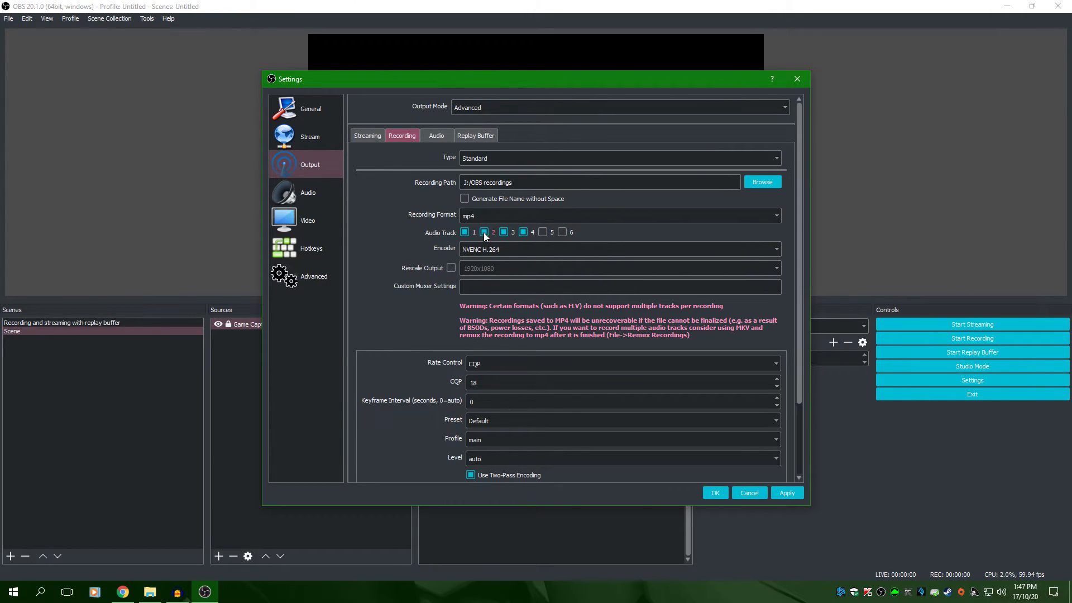
{"action": "left_click", "coordinate": [531, 254]}
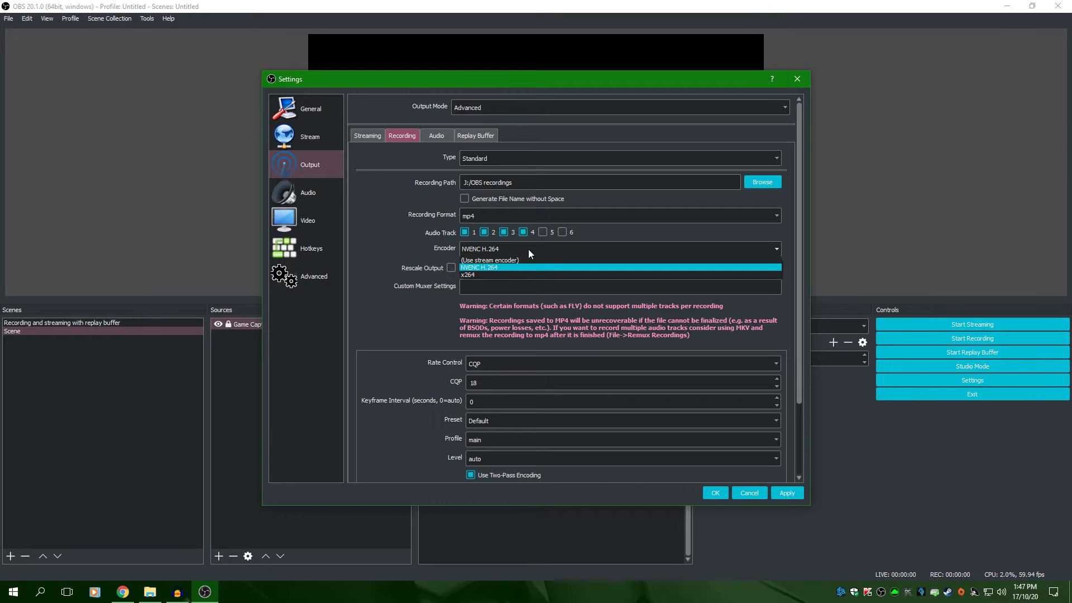
{"action": "left_click", "coordinate": [498, 269]}
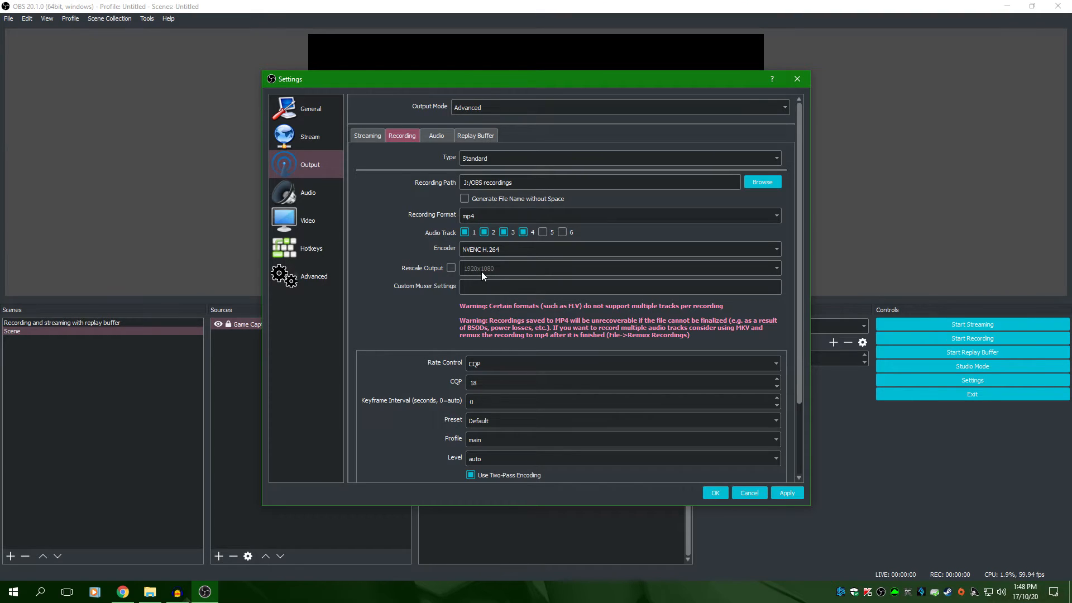
Step: Leave output rescaling off for recordings and set the encoder preset to High Quality
{"action": "left_click", "coordinate": [451, 268]}
{"action": "left_click", "coordinate": [451, 267]}
{"action": "scroll", "coordinate": [554, 296], "scroll_direction": "down", "scroll_amount": 2}
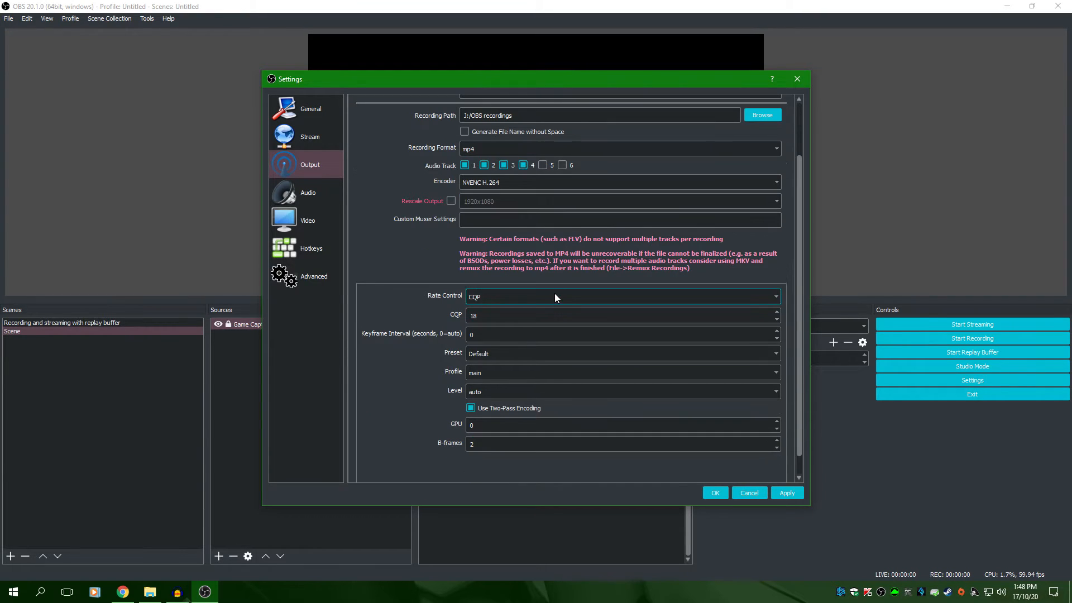
{"action": "scroll", "coordinate": [564, 327], "scroll_direction": "down", "scroll_amount": 1}
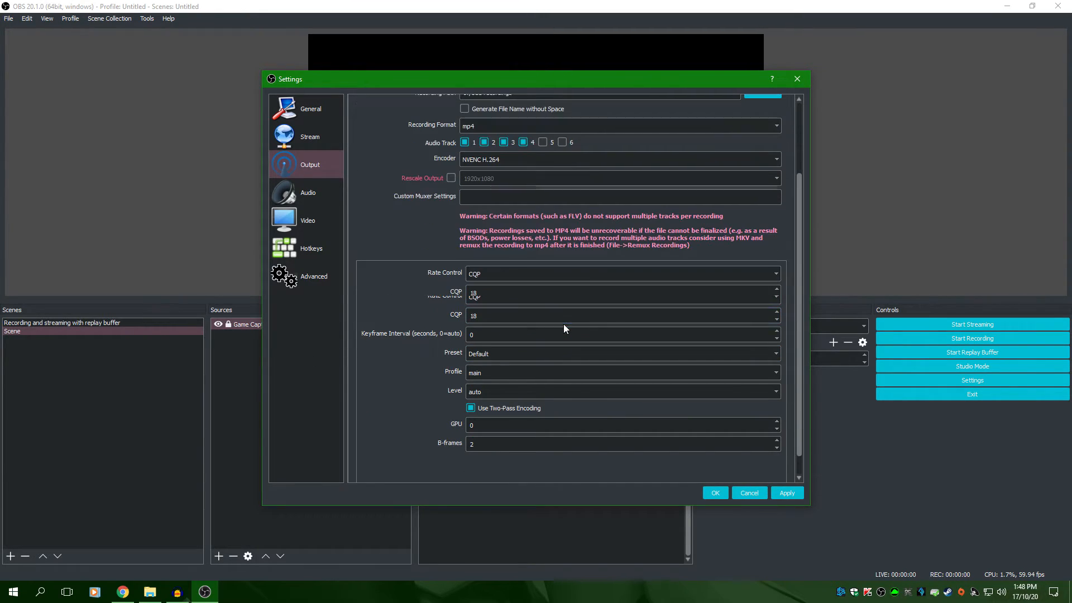
{"action": "scroll", "coordinate": [562, 325], "scroll_direction": "down", "scroll_amount": 1}
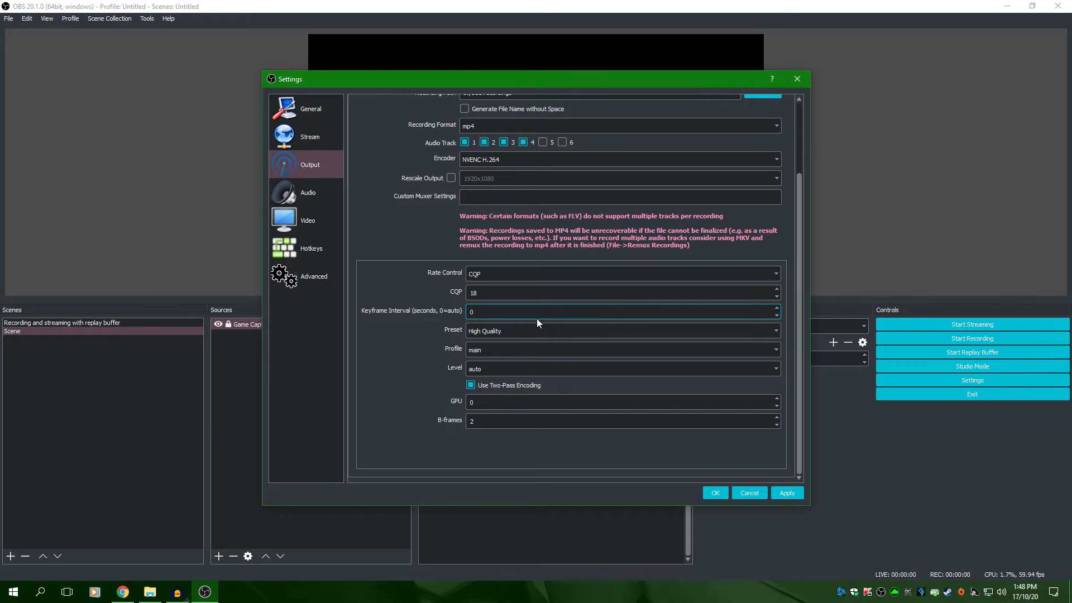
Step: Try the VBR and CBR rate controls for recording and return to CQP
{"action": "left_click", "coordinate": [511, 274]}
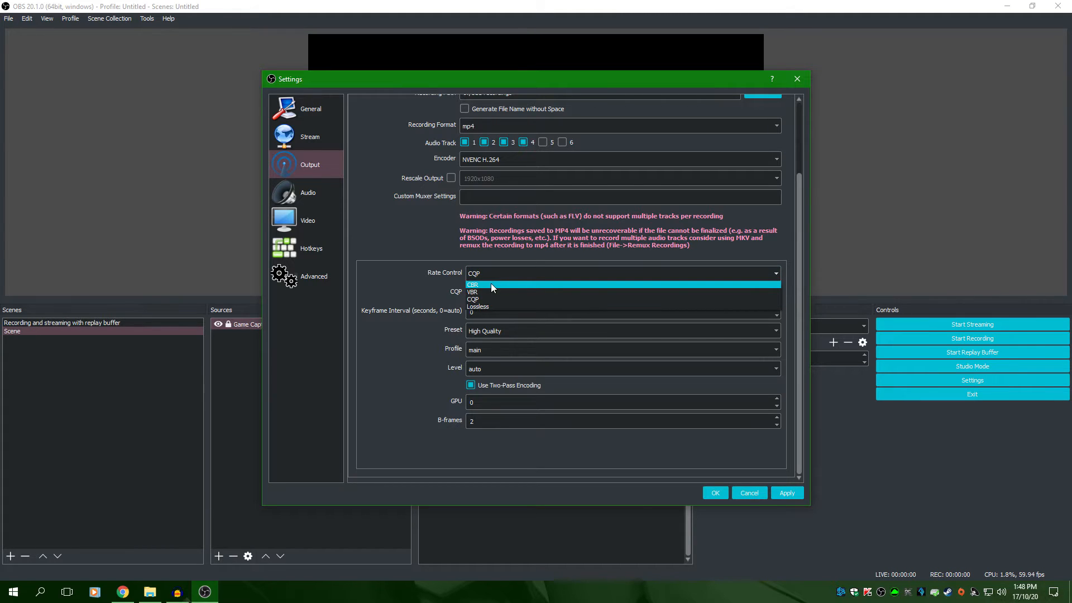
{"action": "left_click", "coordinate": [485, 290]}
{"action": "left_click", "coordinate": [509, 272]}
{"action": "left_click", "coordinate": [487, 283]}
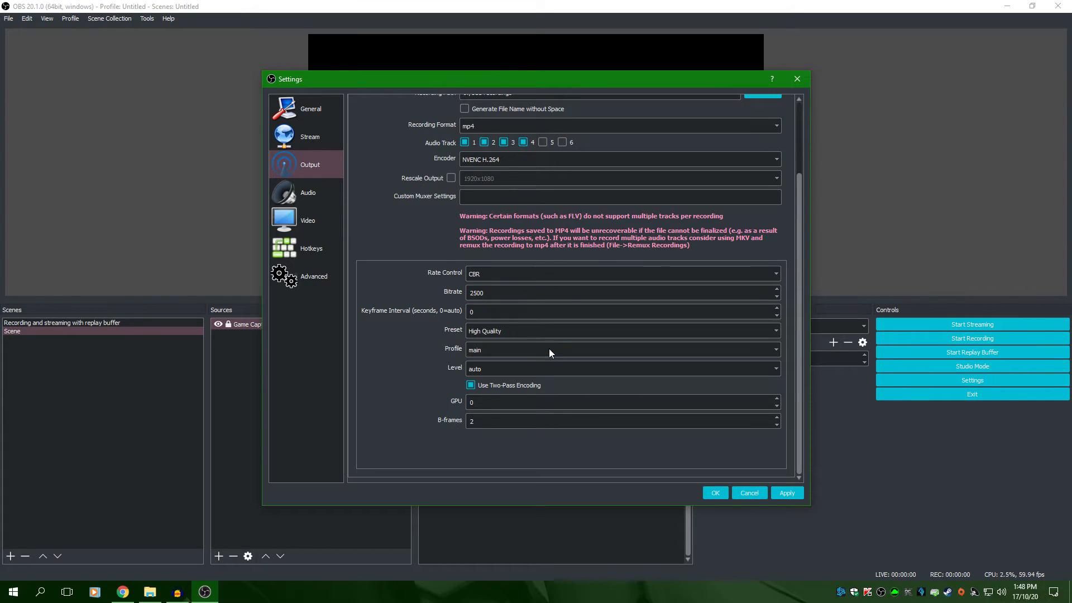
{"action": "left_click", "coordinate": [504, 276]}
{"action": "left_click", "coordinate": [424, 286]}
{"action": "left_click", "coordinate": [492, 275]}
{"action": "left_click", "coordinate": [485, 300]}
Step: Try a custom bitrate with CBR rate control for recording, and restore CQP
{"action": "left_click", "coordinate": [503, 271]}
{"action": "left_click", "coordinate": [479, 284]}
{"action": "left_click_drag", "start_coordinate": [494, 294], "coordinate": [453, 290]}
{"action": "type", "text": "54"}
{"action": "left_click", "coordinate": [504, 269]}
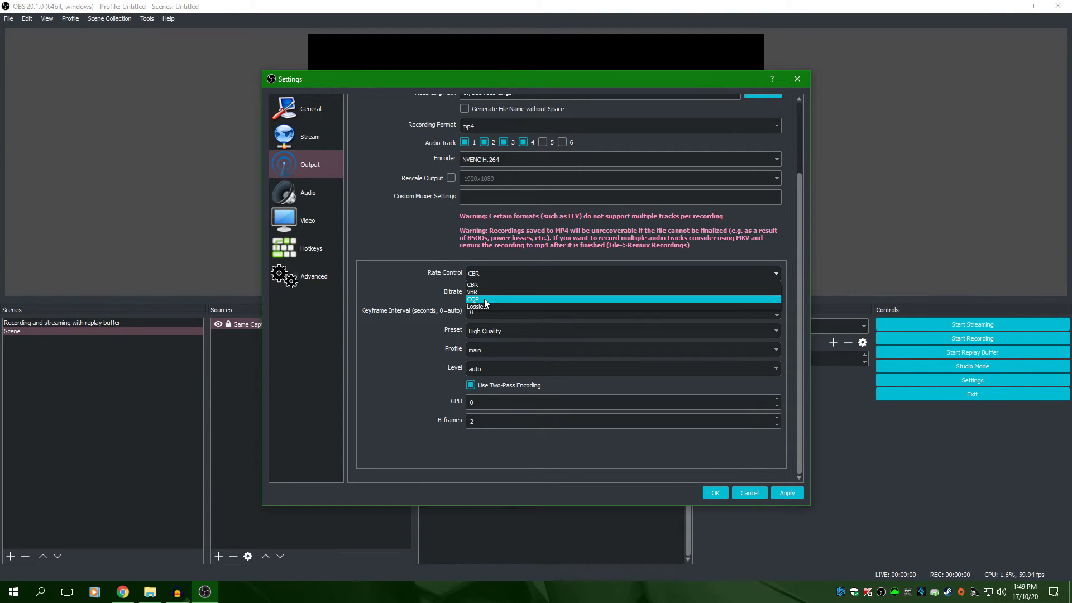
{"action": "left_click", "coordinate": [484, 300]}
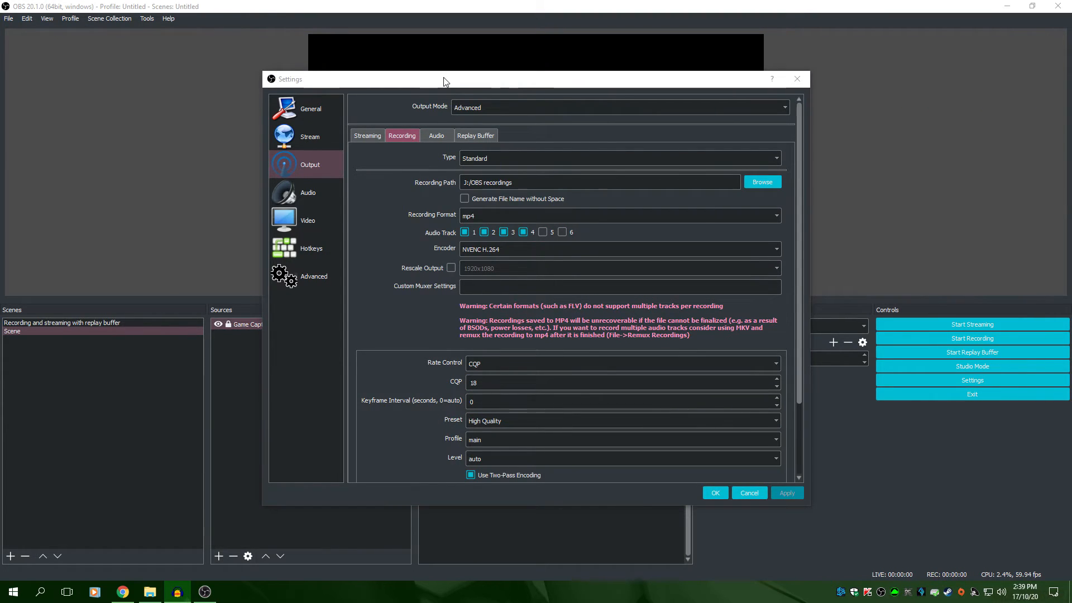
Step: Review the audio bitrates of the output tracks
{"action": "left_click", "coordinate": [445, 82]}
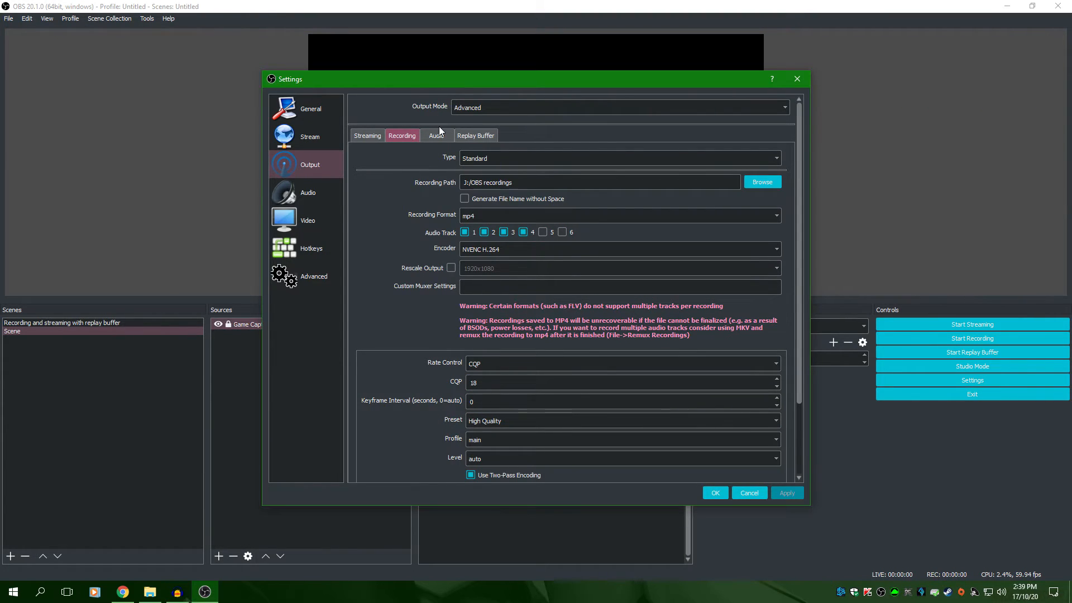
{"action": "left_click", "coordinate": [436, 136]}
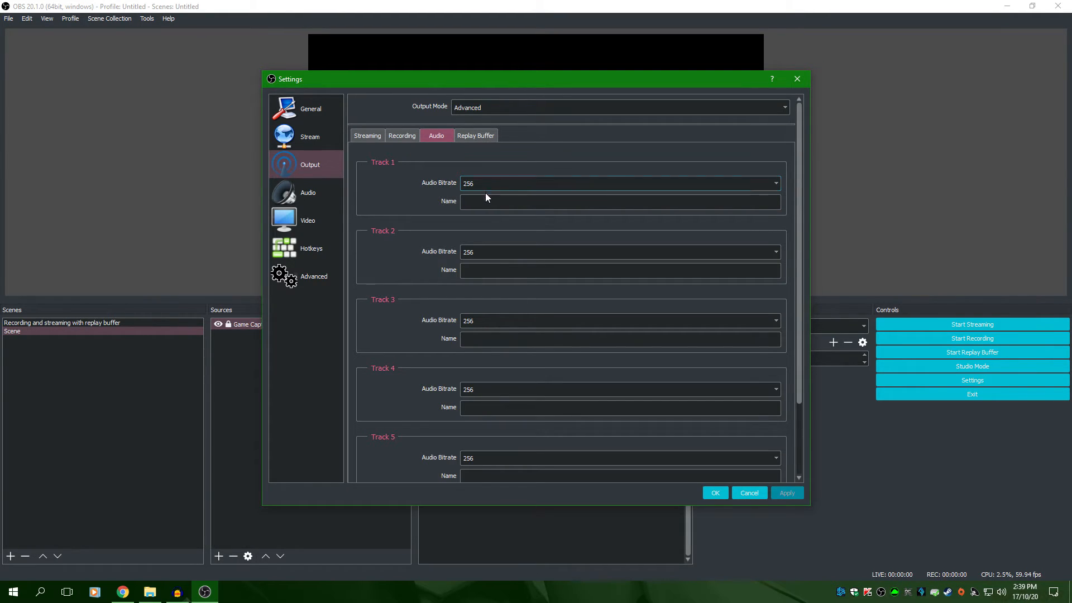
{"action": "left_click_drag", "start_coordinate": [799, 266], "coordinate": [815, 353]}
Step: Review the replay buffer's time and memory limits and its hotkeys, and return to the Output settings
{"action": "left_click", "coordinate": [480, 138]}
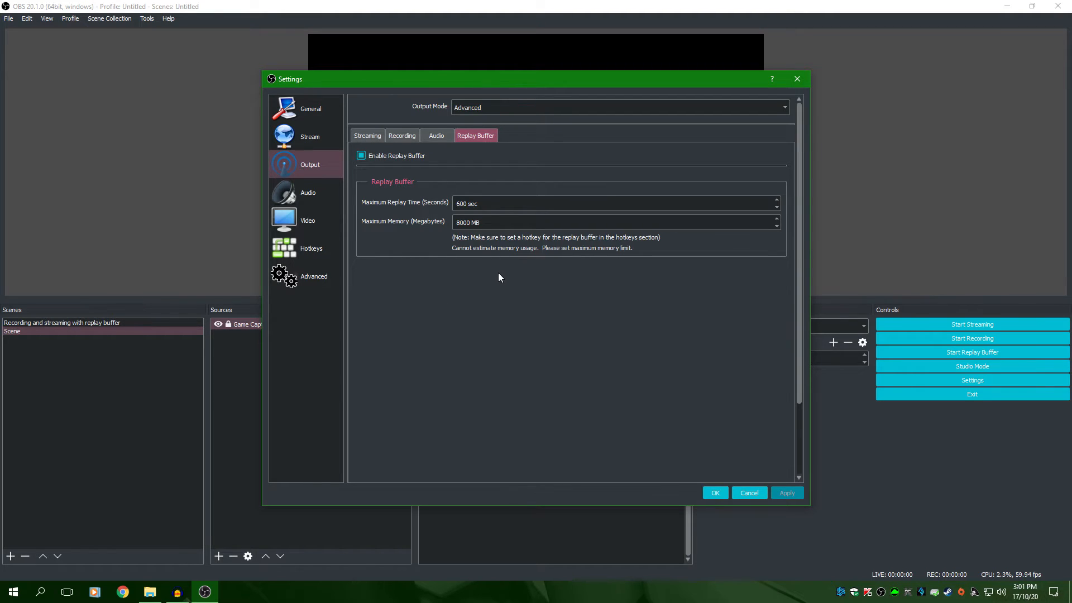
{"action": "left_click", "coordinate": [503, 227]}
{"action": "left_click", "coordinate": [318, 248]}
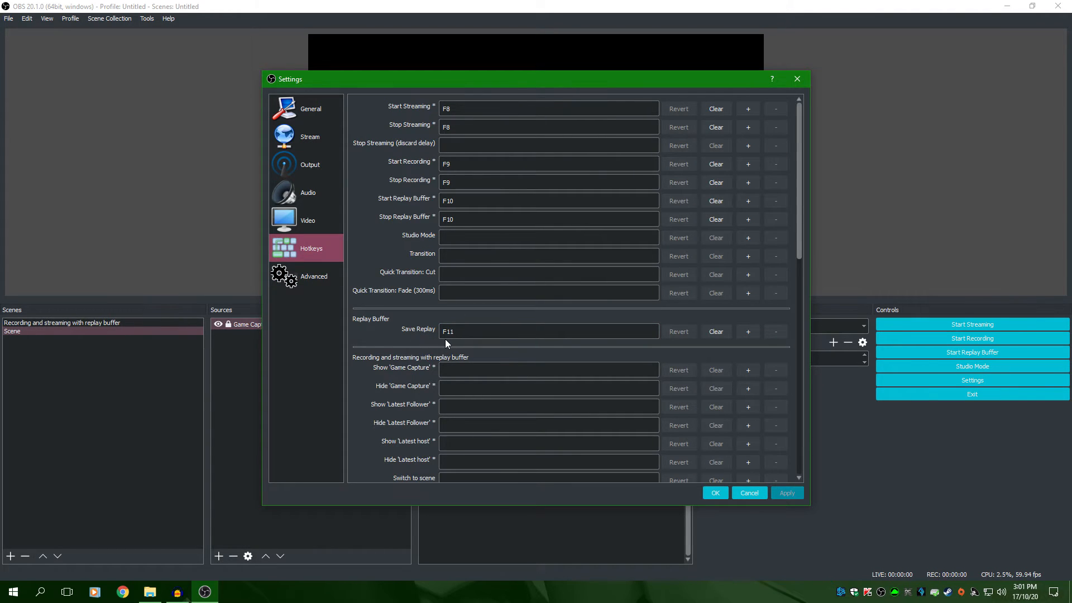
{"action": "left_click", "coordinate": [315, 163]}
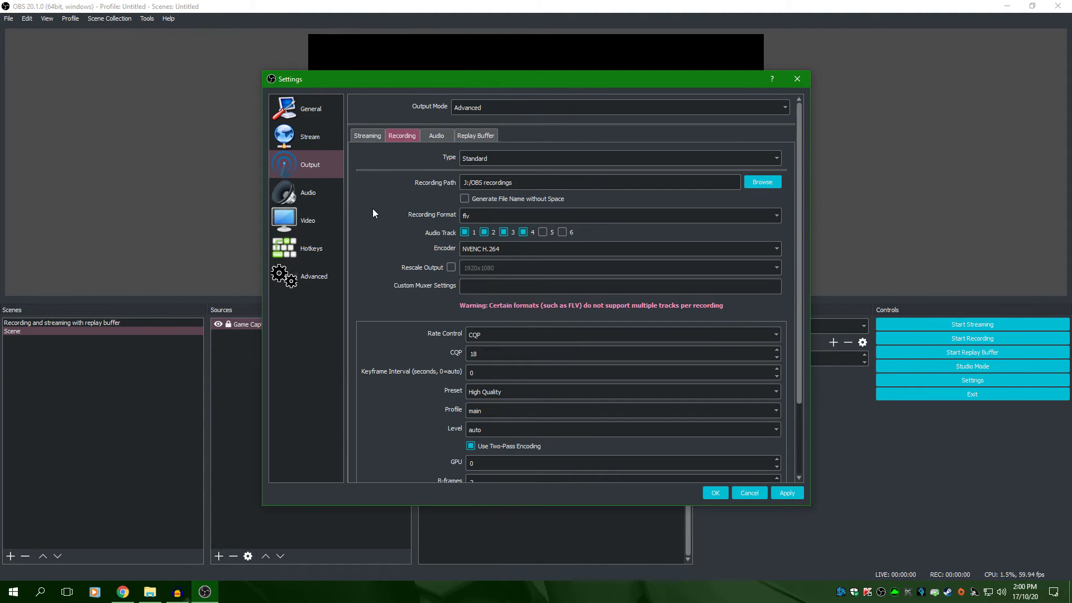
Step: Check the available sample rates and channel layouts in the Audio settings, keeping 48khz and Stereo
{"action": "left_click", "coordinate": [322, 192]}
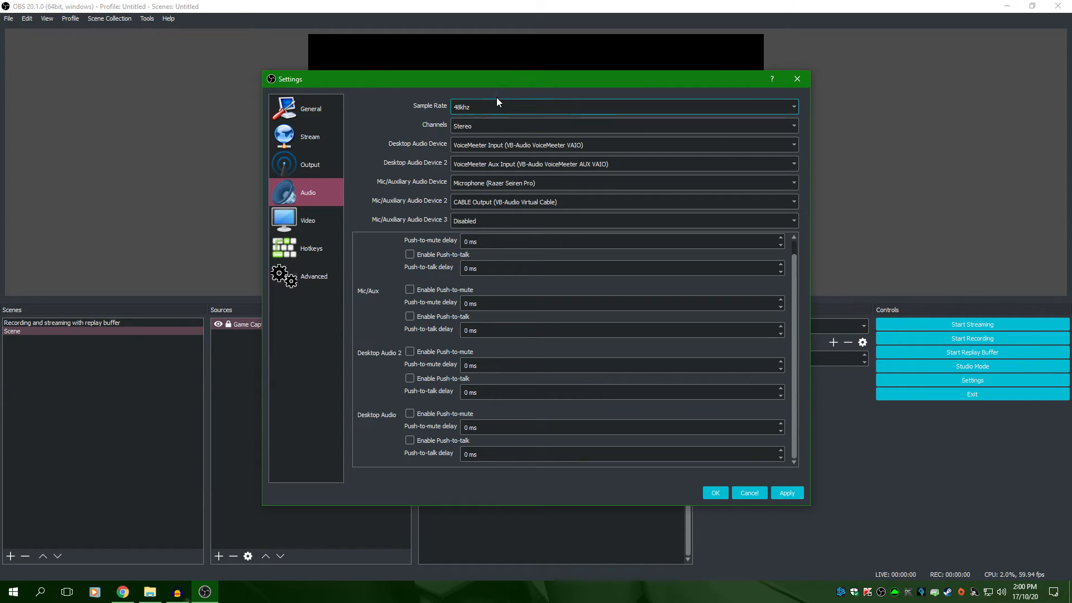
{"action": "left_click", "coordinate": [616, 106]}
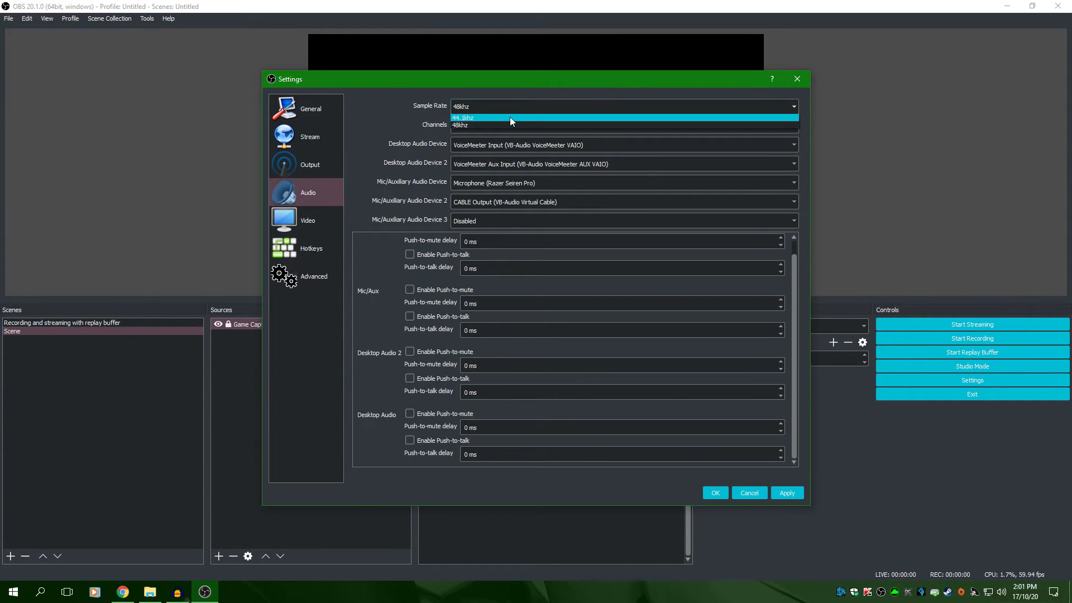
{"action": "left_click", "coordinate": [464, 81]}
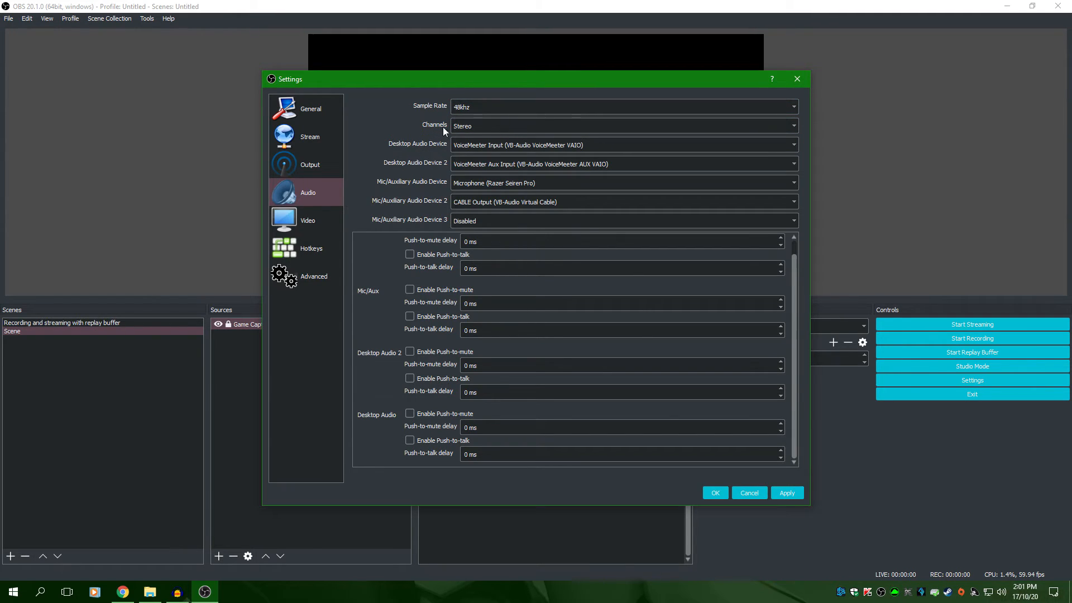
{"action": "left_click", "coordinate": [513, 126]}
{"action": "left_click", "coordinate": [513, 126]}
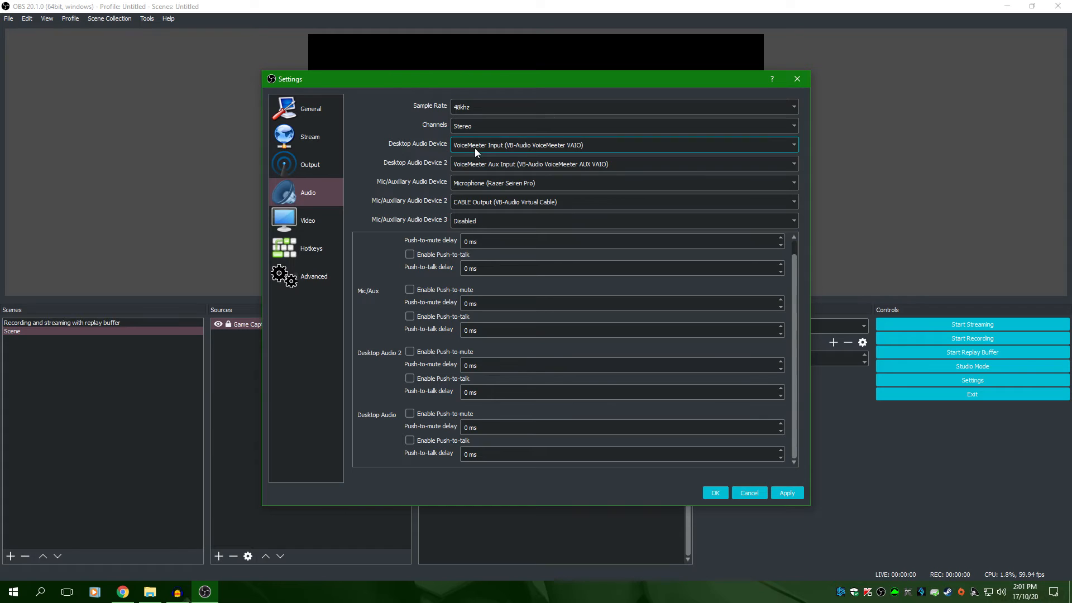
Step: Set Desktop Audio Device to VoiceMeeter Input (VB-Audio VoiceMeeter VAIO) and Desktop Audio Device 2 to VoiceMeeter Aux Input (VB-Audio VoiceMeeter AUX VAIO)
{"action": "left_click", "coordinate": [595, 146]}
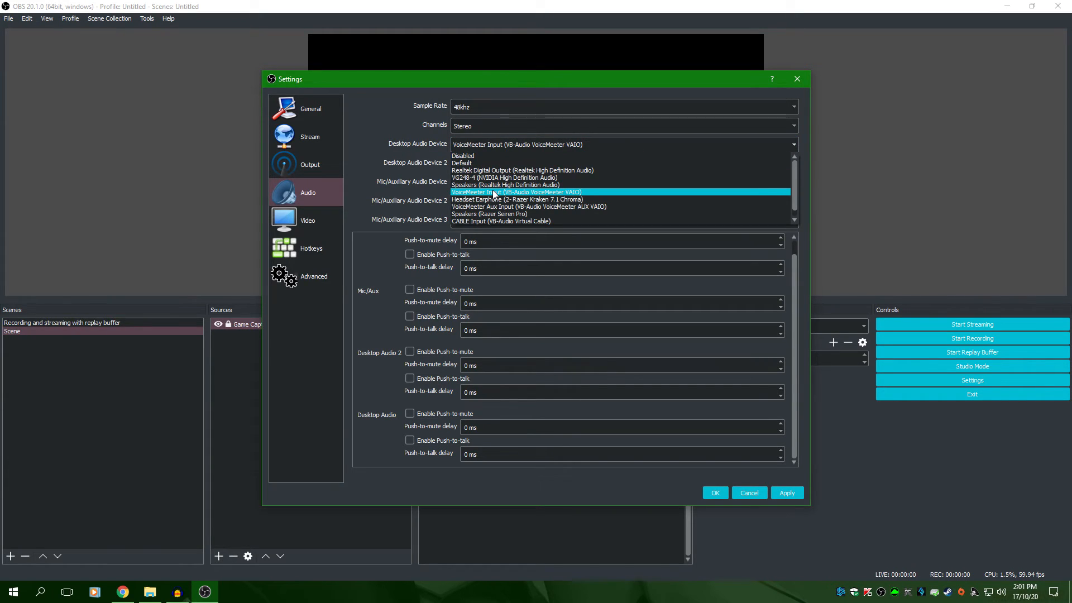
{"action": "left_click", "coordinate": [494, 194]}
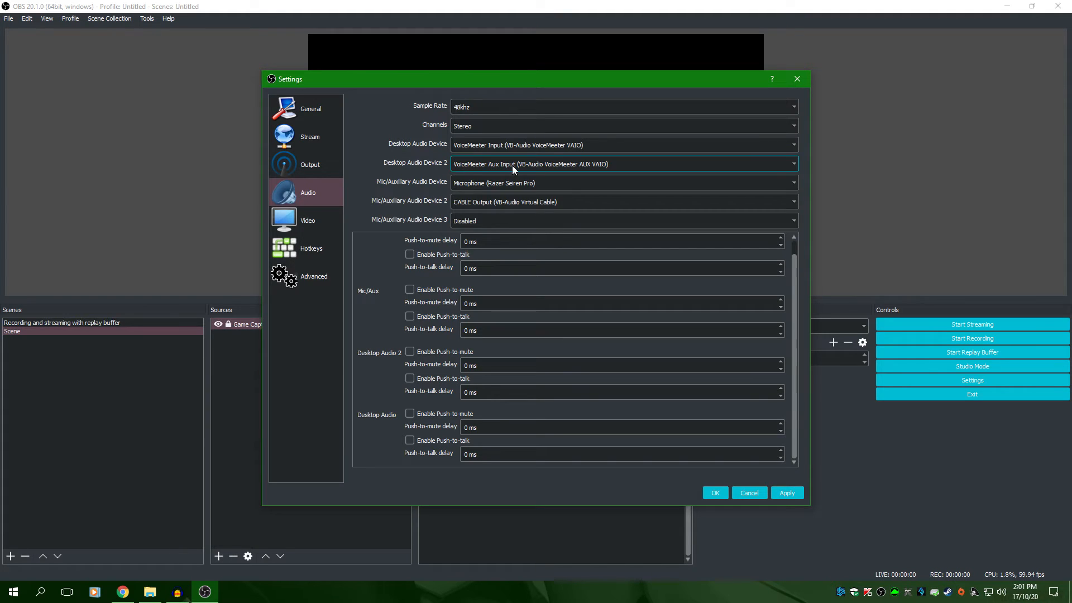
{"action": "left_click", "coordinate": [590, 164]}
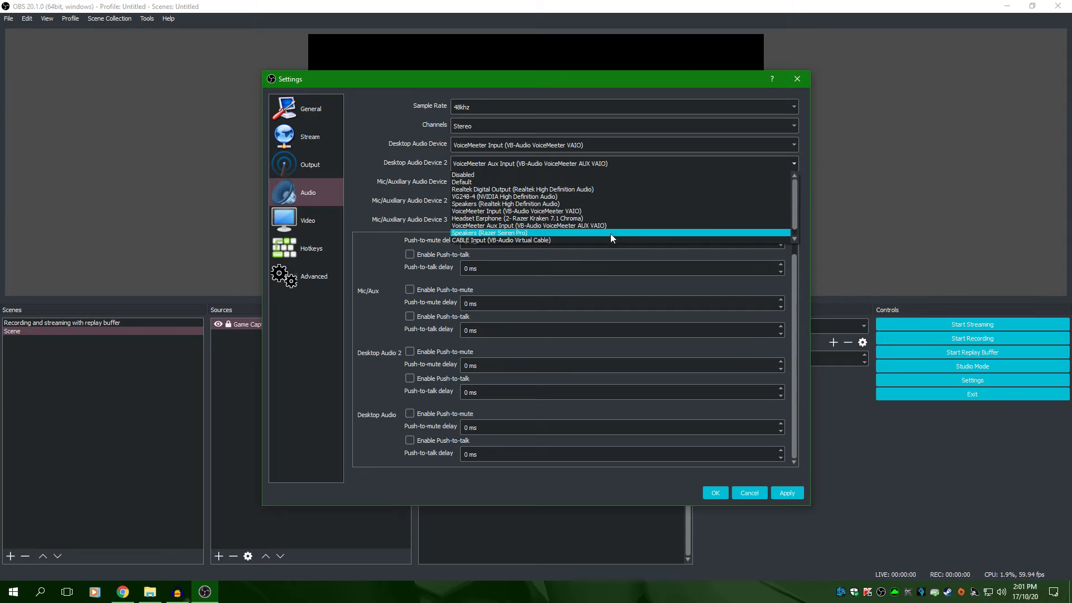
{"action": "left_click", "coordinate": [519, 226]}
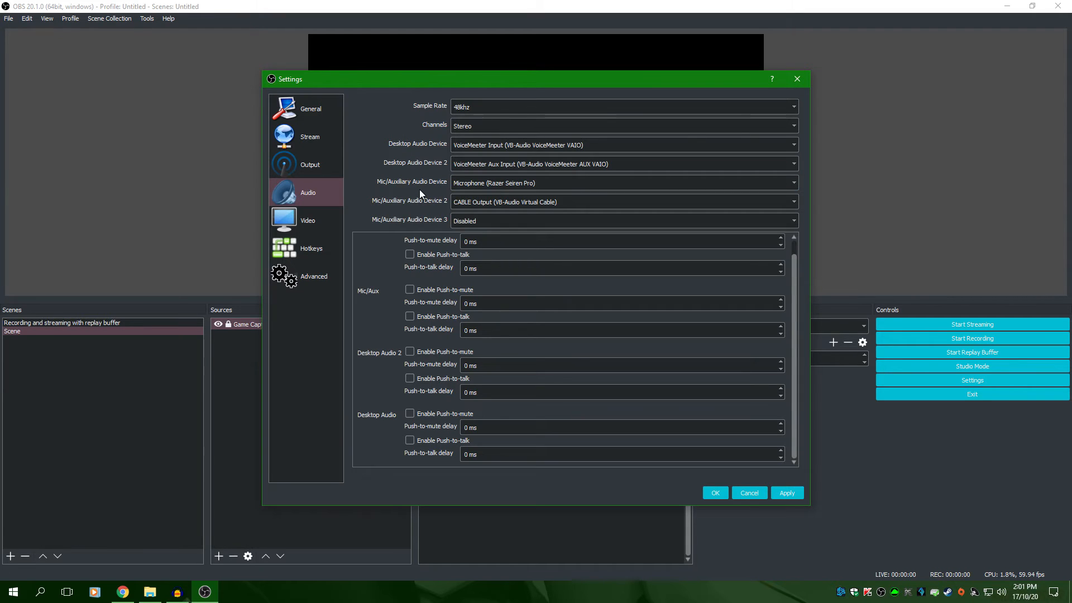
Step: Set Mic/Auxiliary Audio Device to Microphone (Razer Seiren Pro) and Mic/Auxiliary Audio Device 2 to CABLE Output (VB-Audio Virtual Cable)
{"action": "left_click", "coordinate": [547, 183]}
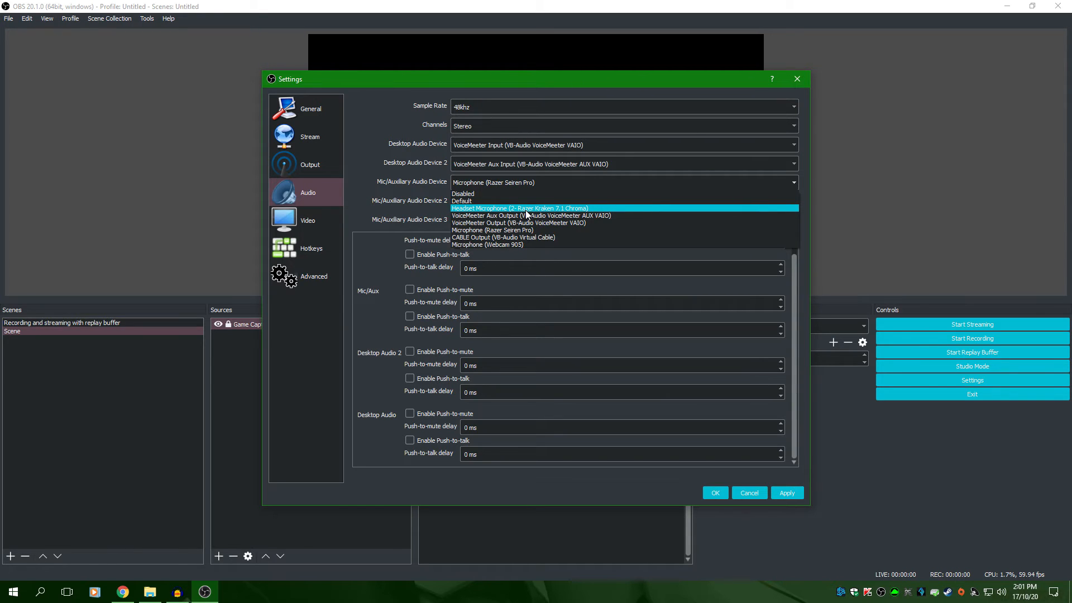
{"action": "left_click", "coordinate": [497, 229]}
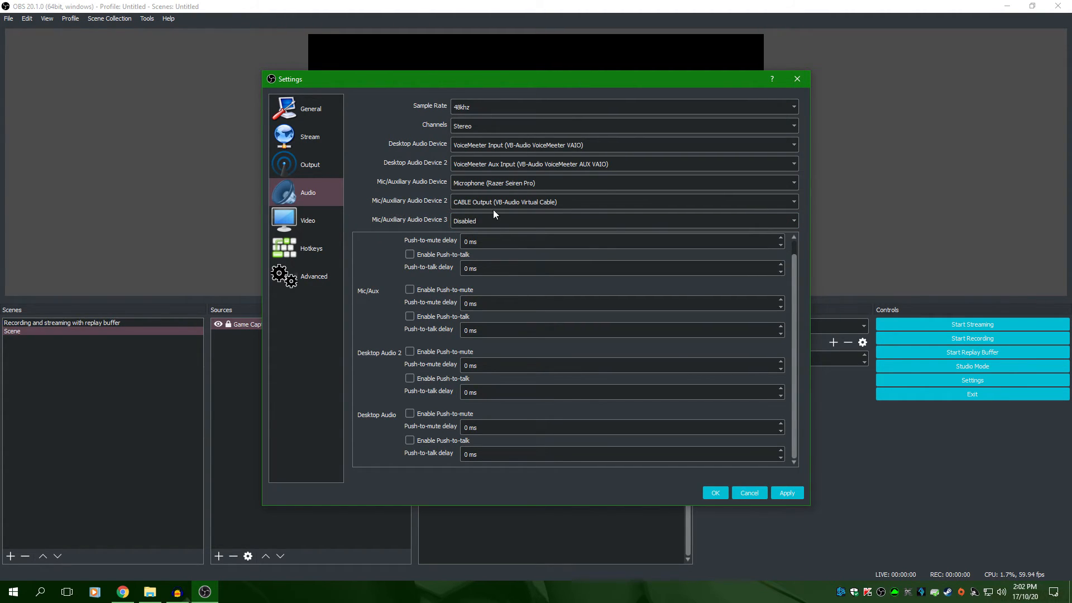
{"action": "left_click", "coordinate": [540, 201]}
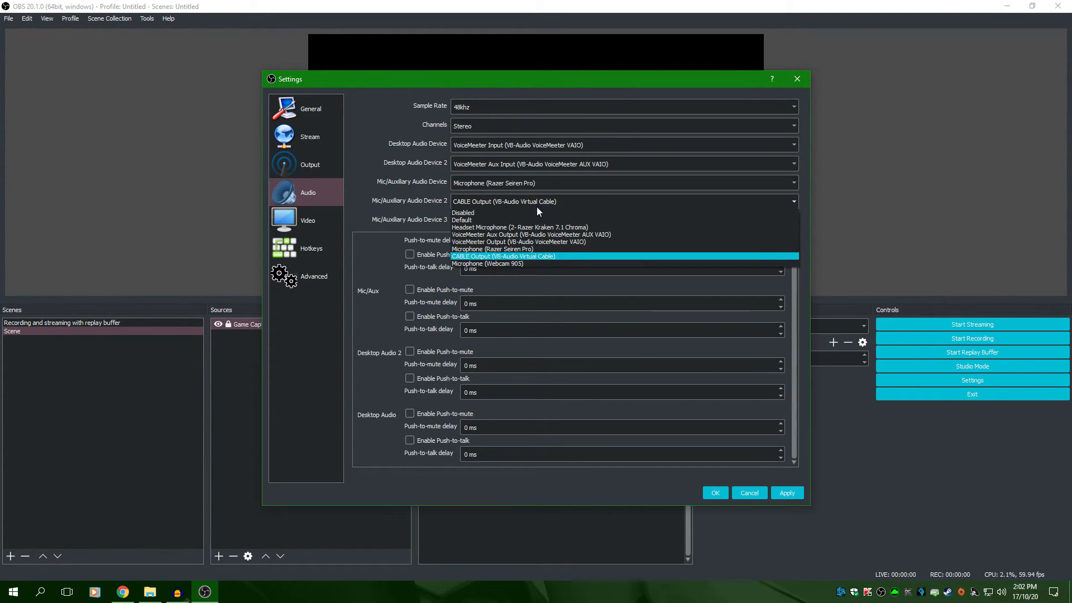
{"action": "left_click", "coordinate": [494, 256]}
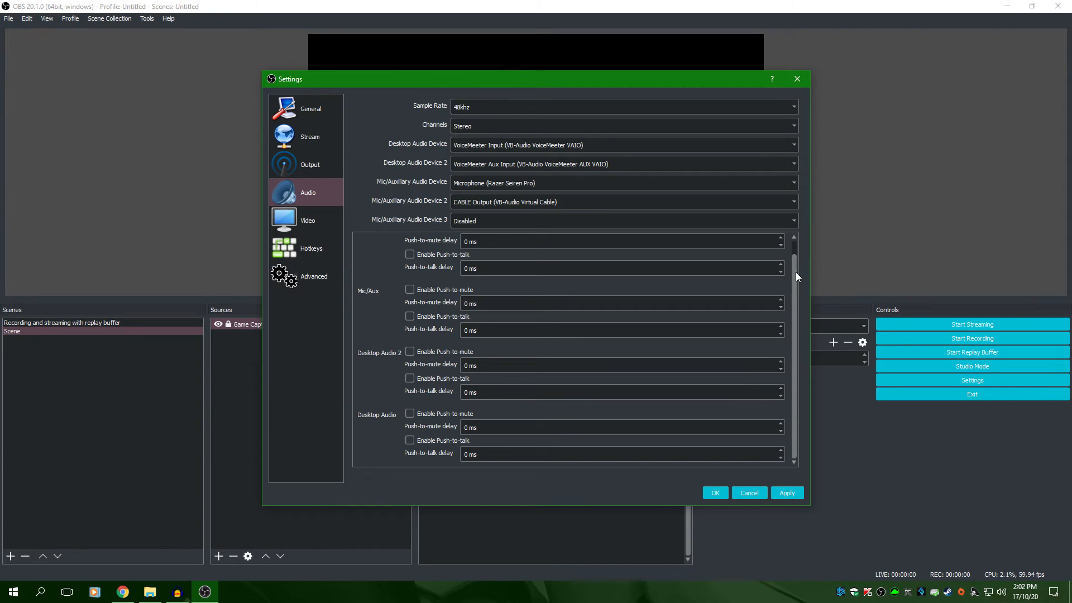
Step: Look over the push-to-mute and push-to-talk audio options, and choose 59.94 as the common FPS value in the Video settings
{"action": "scroll", "coordinate": [795, 273], "scroll_direction": "up", "scroll_amount": 1}
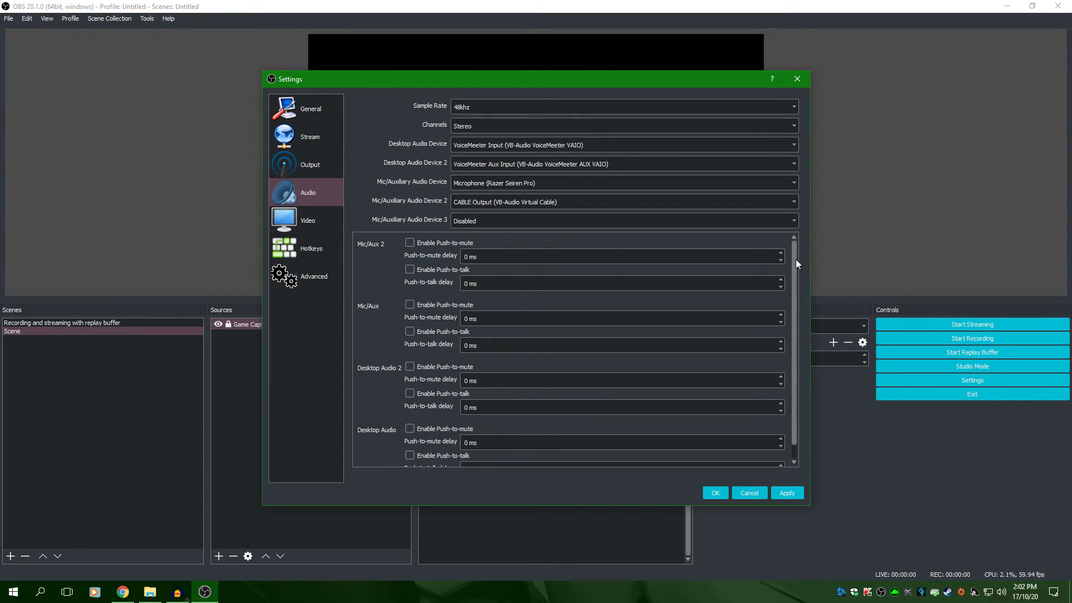
{"action": "scroll", "coordinate": [796, 260], "scroll_direction": "down", "scroll_amount": 1}
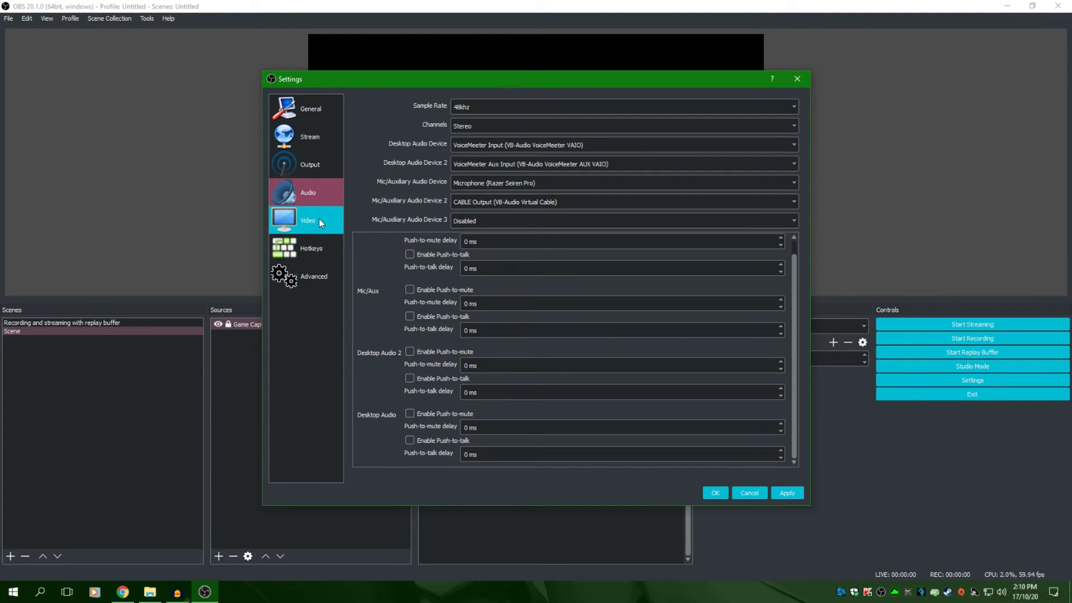
{"action": "left_click", "coordinate": [319, 219]}
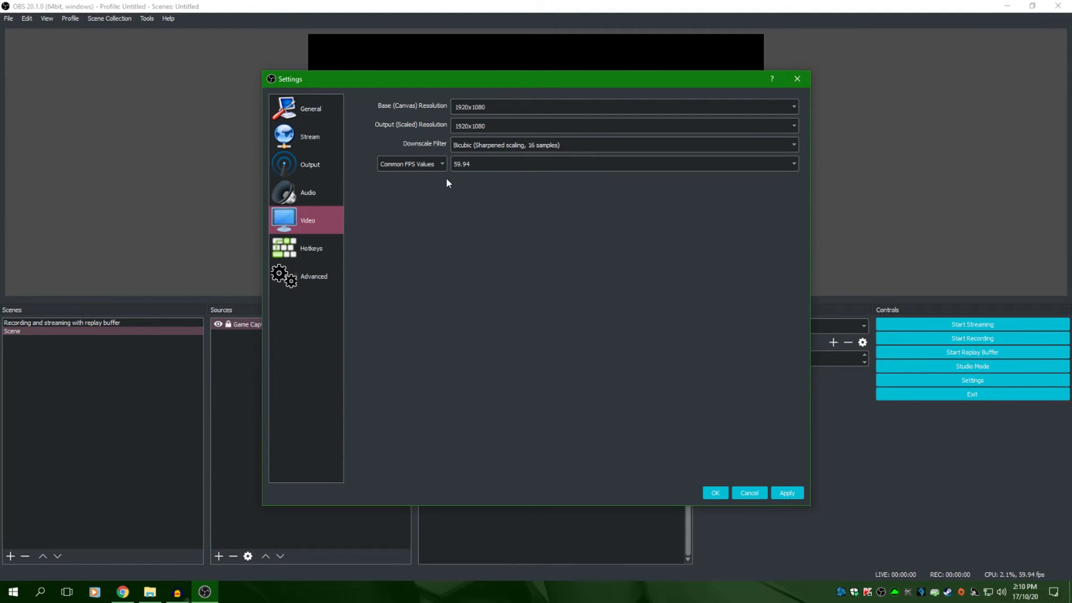
{"action": "left_click", "coordinate": [500, 164]}
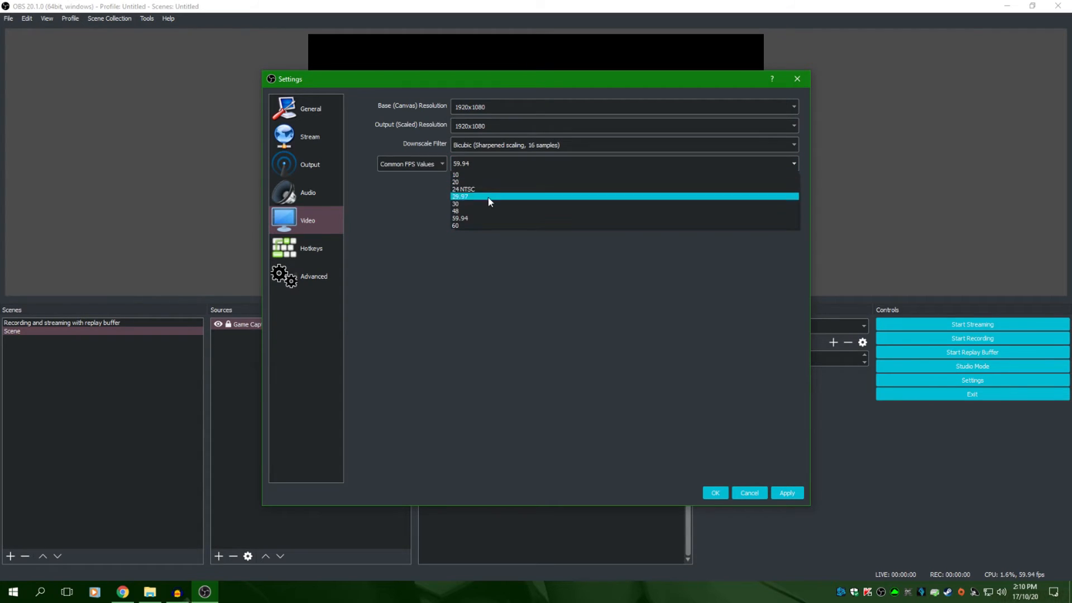
{"action": "left_click", "coordinate": [466, 219]}
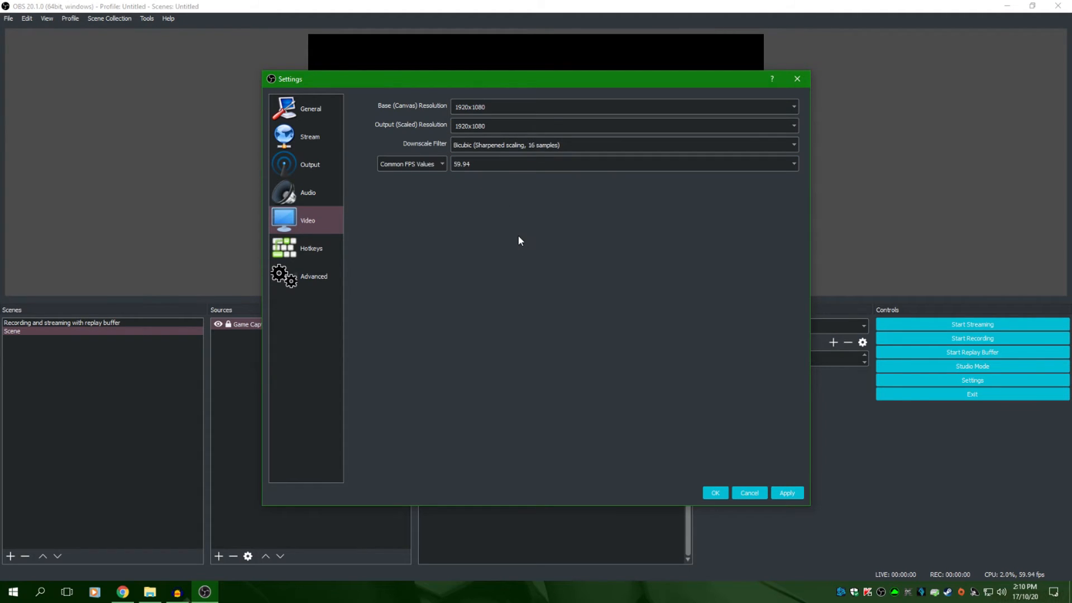
Step: Review the recording and streaming output settings, and return to the Video settings
{"action": "left_click", "coordinate": [320, 165]}
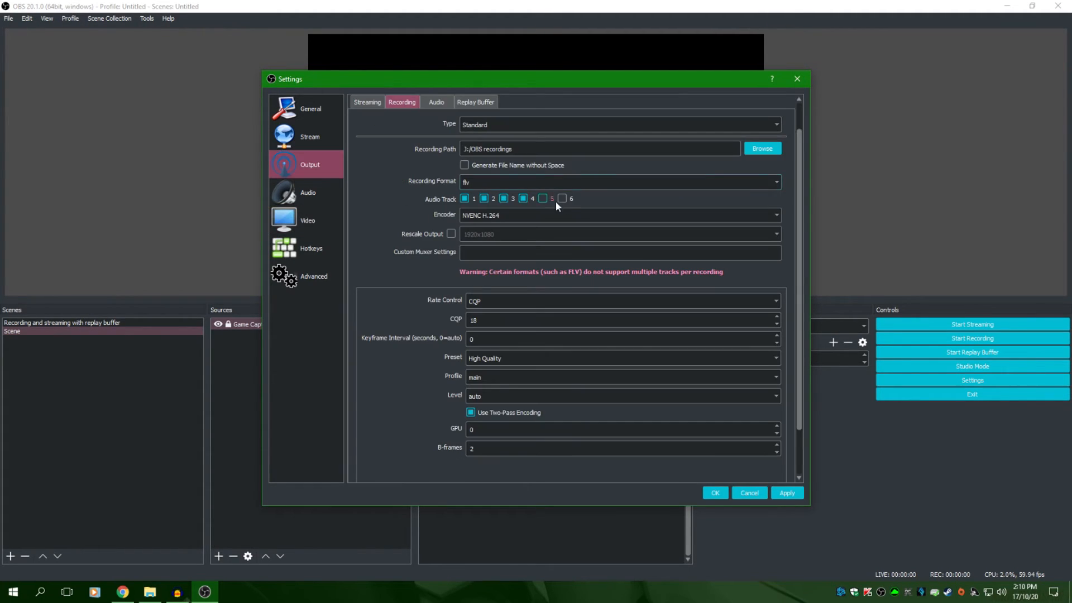
{"action": "left_click", "coordinate": [370, 103]}
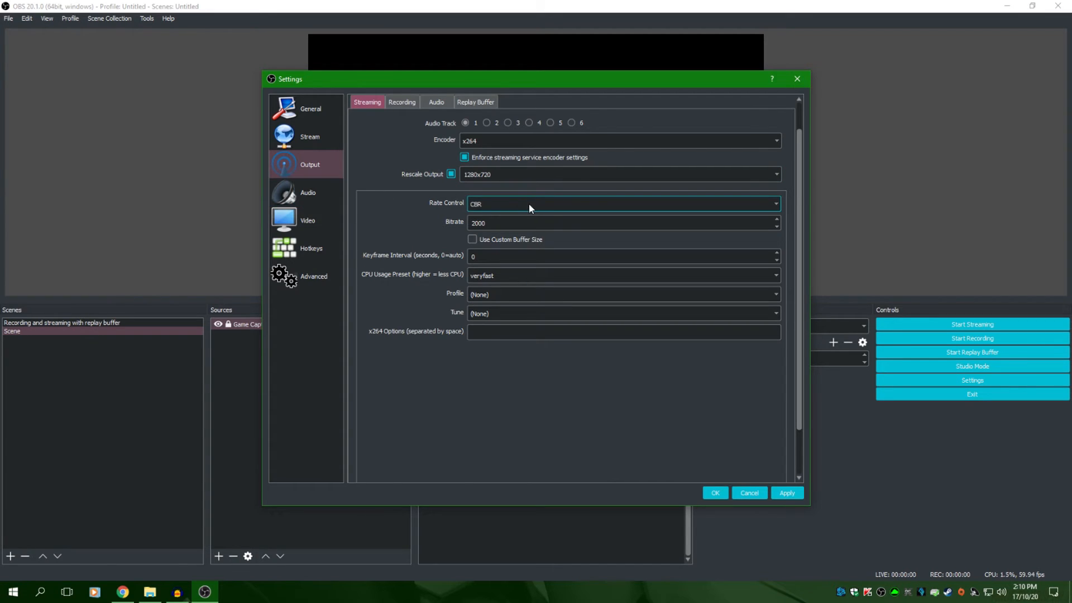
{"action": "left_click", "coordinate": [320, 215]}
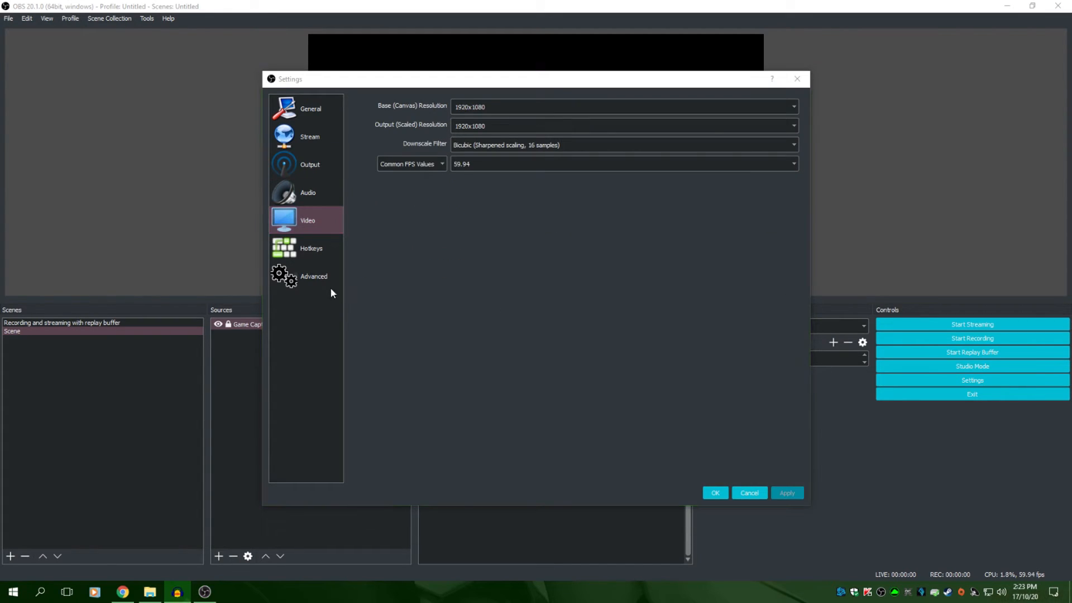
Step: Review the Hotkeys and Advanced settings, and apply and close the settings
{"action": "left_click", "coordinate": [320, 254]}
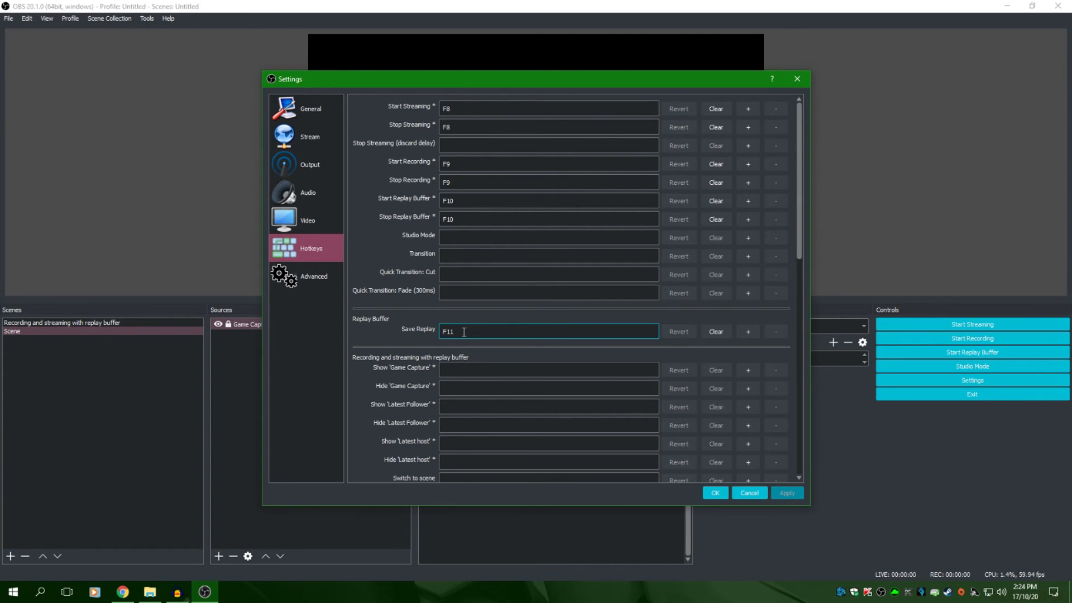
{"action": "left_click", "coordinate": [307, 280]}
{"action": "scroll", "coordinate": [527, 201], "scroll_direction": "down", "scroll_amount": 3}
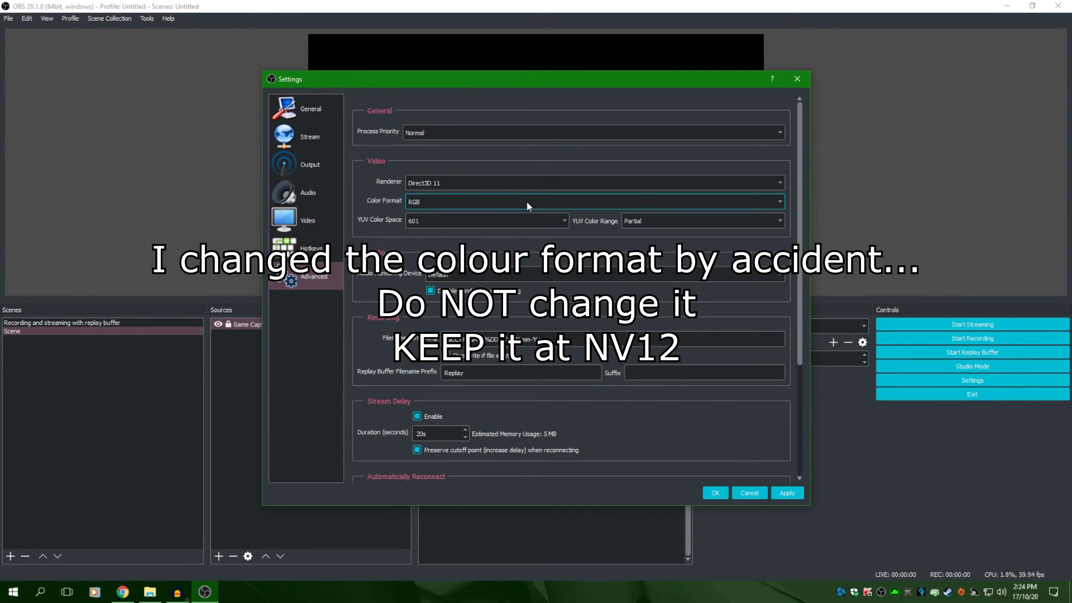
{"action": "left_click", "coordinate": [787, 494]}
{"action": "left_click", "coordinate": [718, 491]}
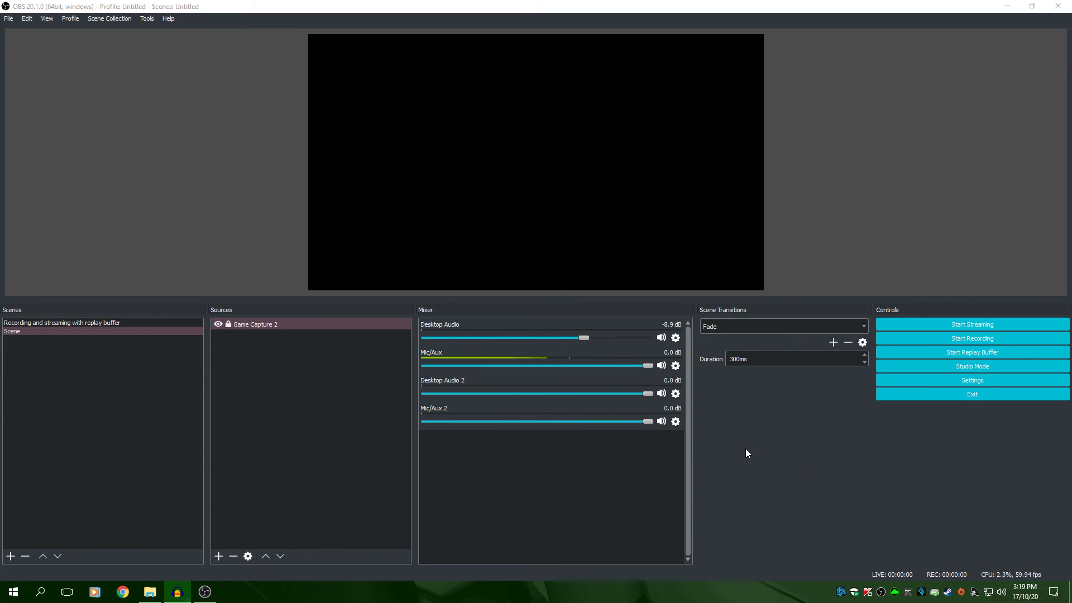
Step: Open the mixer's Advanced Audio Properties and review the track assignments of the desktop and microphone audio sources
{"action": "left_click", "coordinate": [676, 338]}
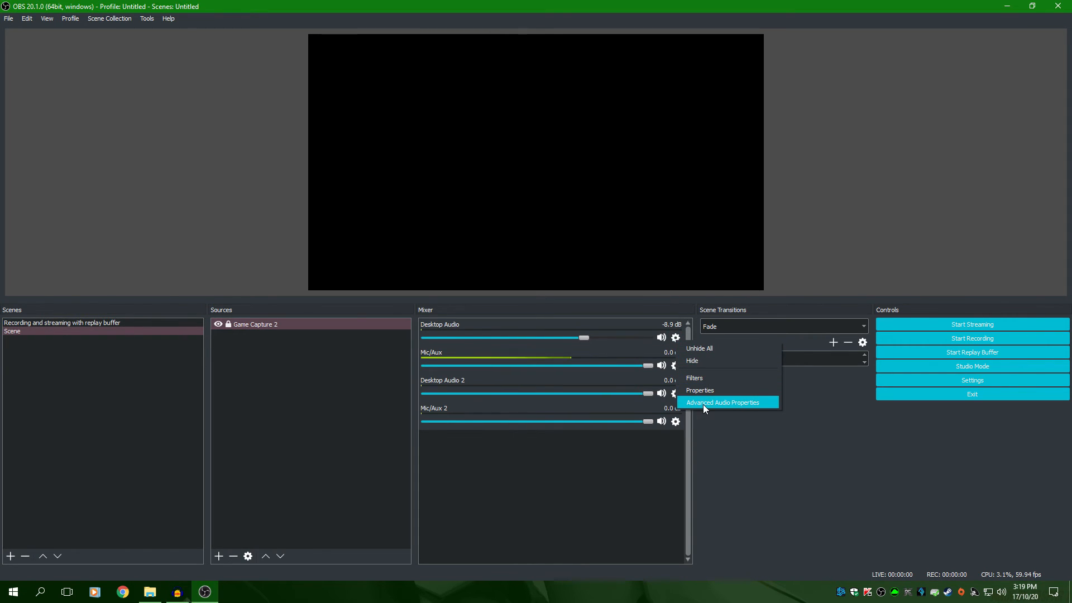
{"action": "left_click", "coordinate": [702, 404]}
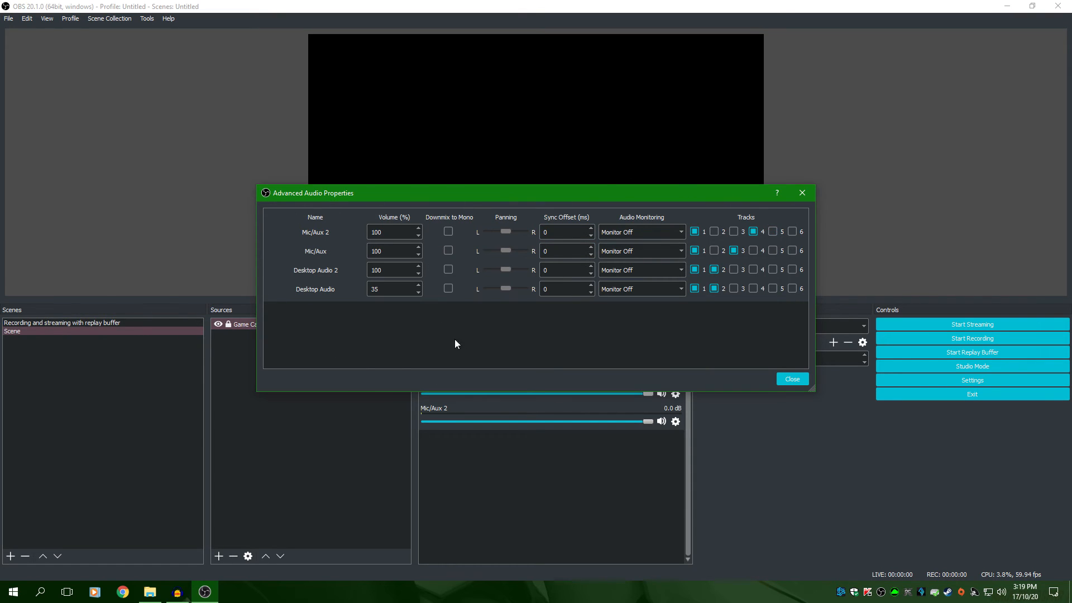
{"action": "left_click", "coordinate": [773, 231]}
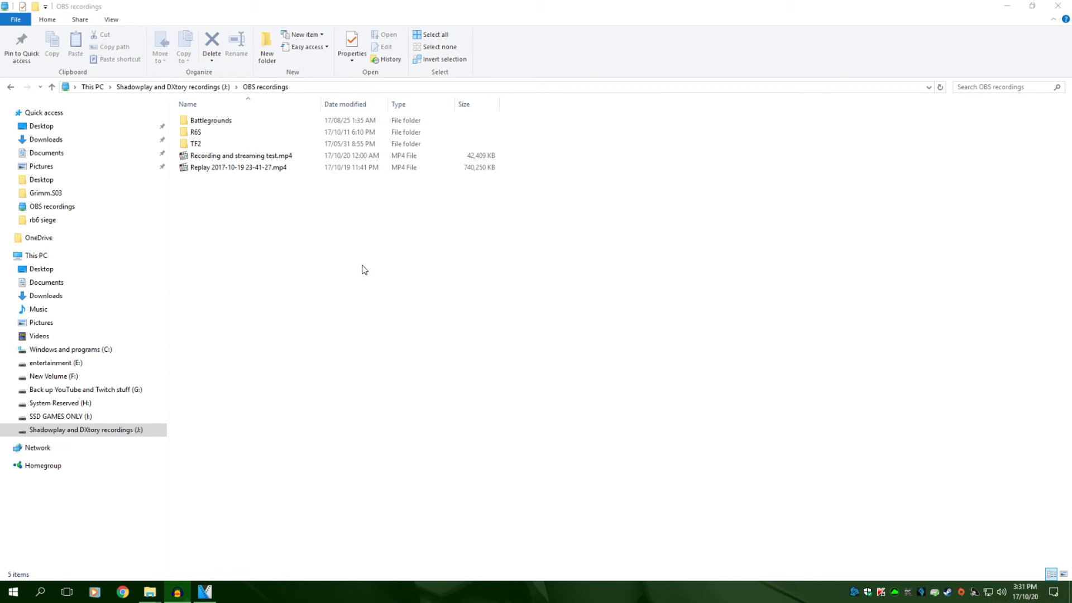
{"action": "left_click", "coordinate": [240, 169]}
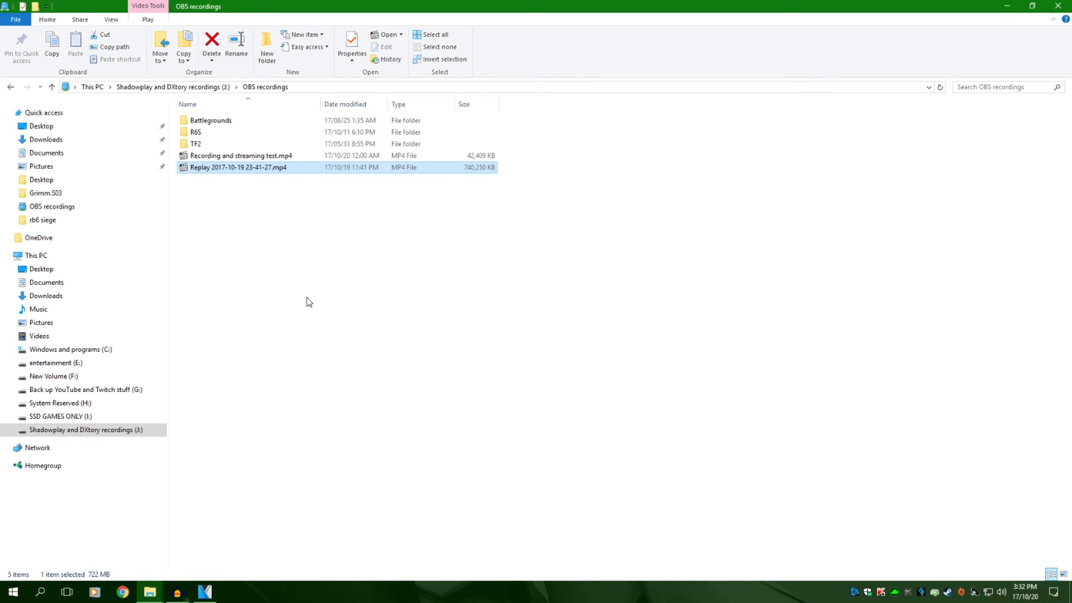
{"action": "left_click", "coordinate": [241, 157]}
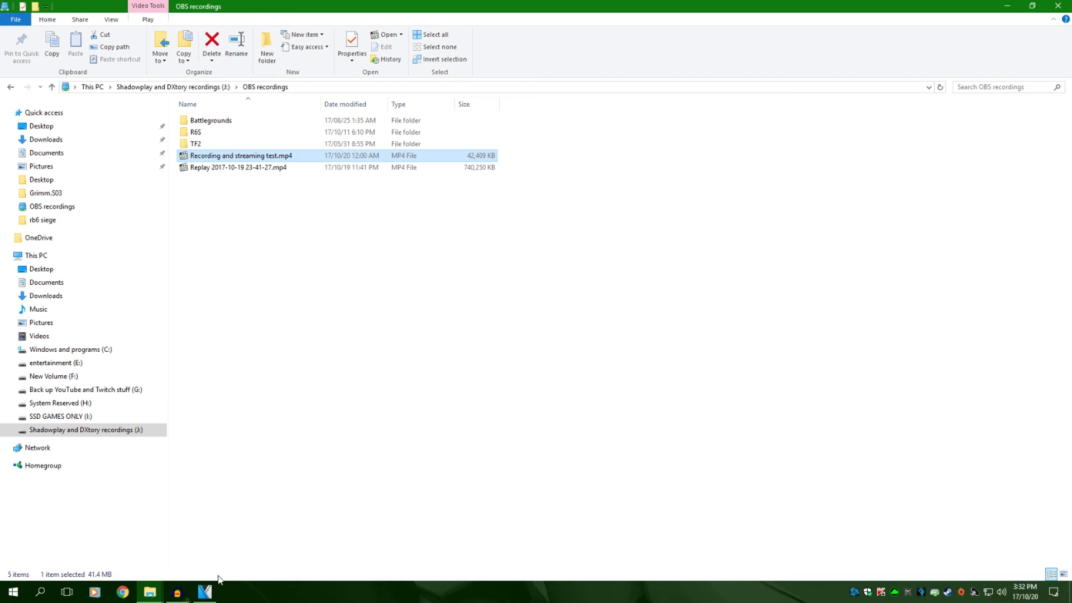
{"action": "left_click", "coordinate": [207, 591]}
{"action": "left_click", "coordinate": [206, 591]}
{"action": "left_click_drag", "start_coordinate": [221, 167], "coordinate": [294, 348]}
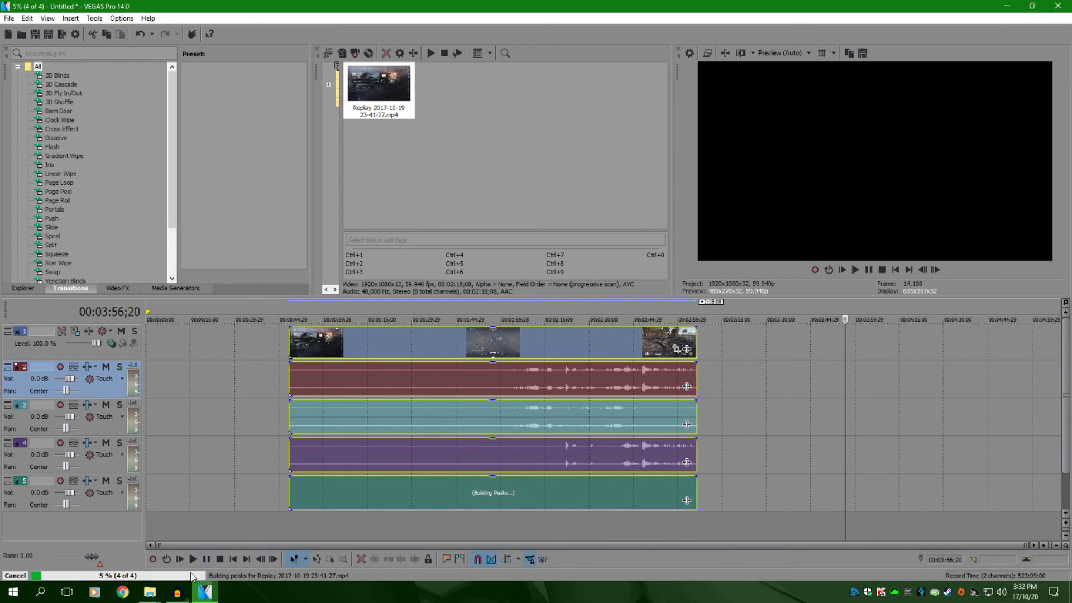
Step: Play a short stretch of the replay clip from about 00:02:21, where the sound on audio track 4 begins
{"action": "left_click", "coordinate": [564, 445]}
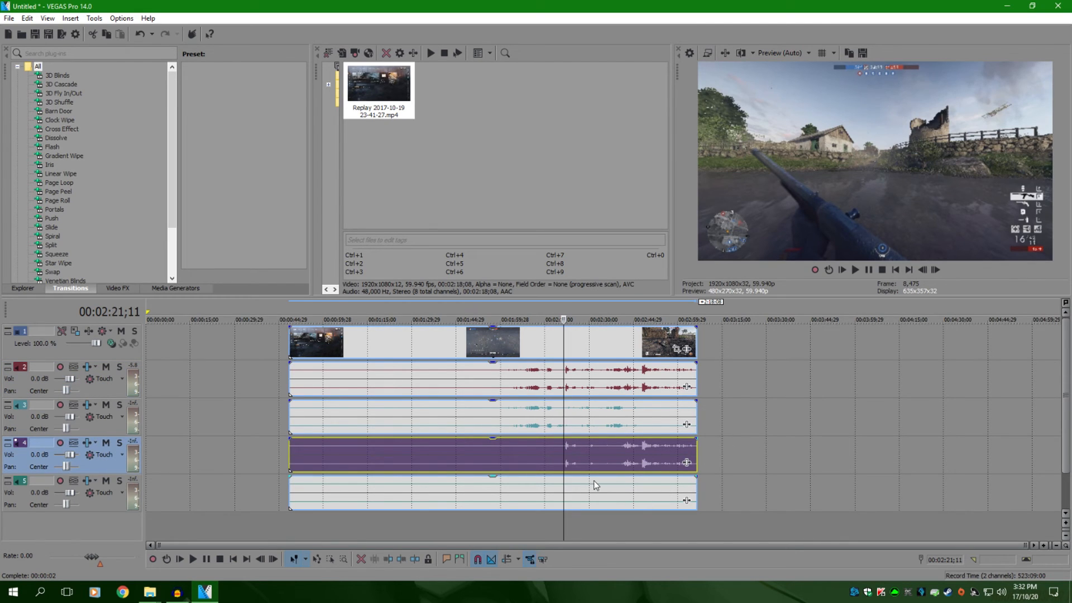
{"action": "left_click", "coordinate": [854, 270]}
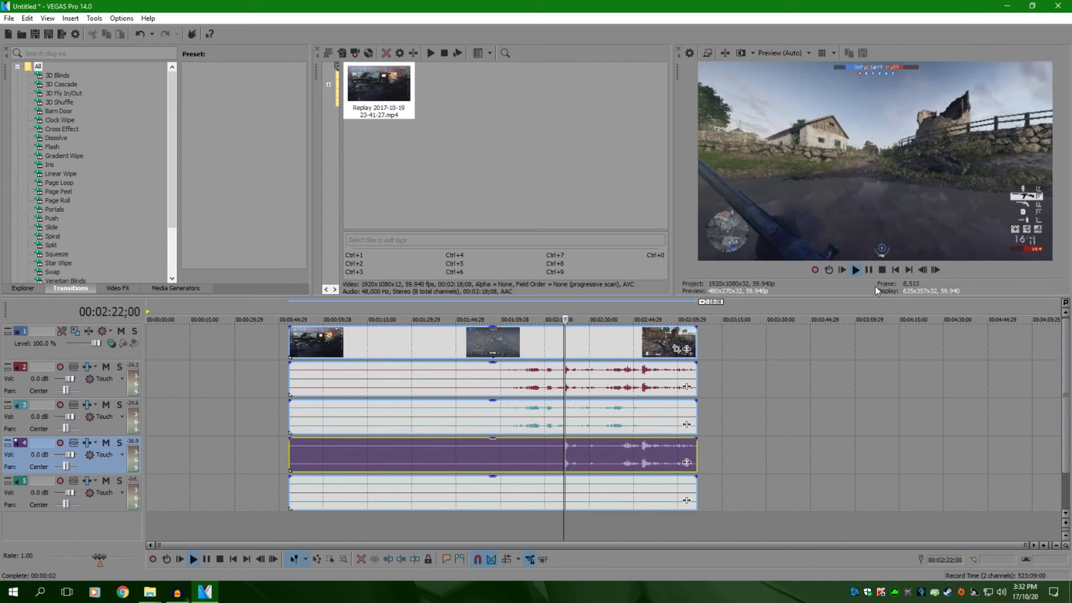
{"action": "left_click", "coordinate": [868, 270]}
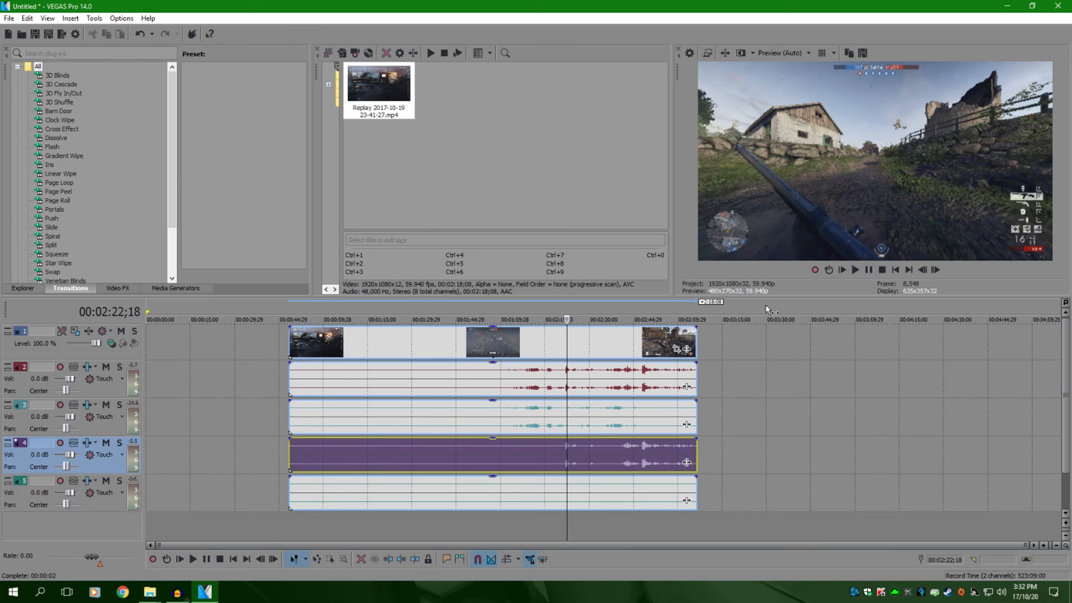
Step: Turn the replay clip's first audio event down to silence and delete its track
{"action": "left_click", "coordinate": [562, 383]}
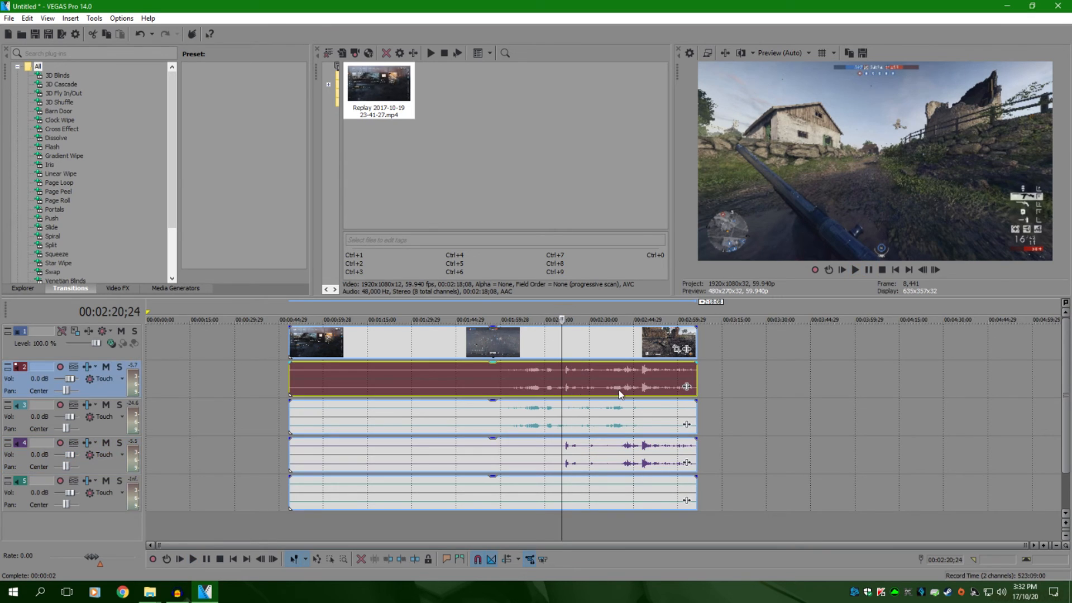
{"action": "left_click", "coordinate": [562, 380]}
{"action": "left_click_drag", "start_coordinate": [495, 365], "coordinate": [492, 435]}
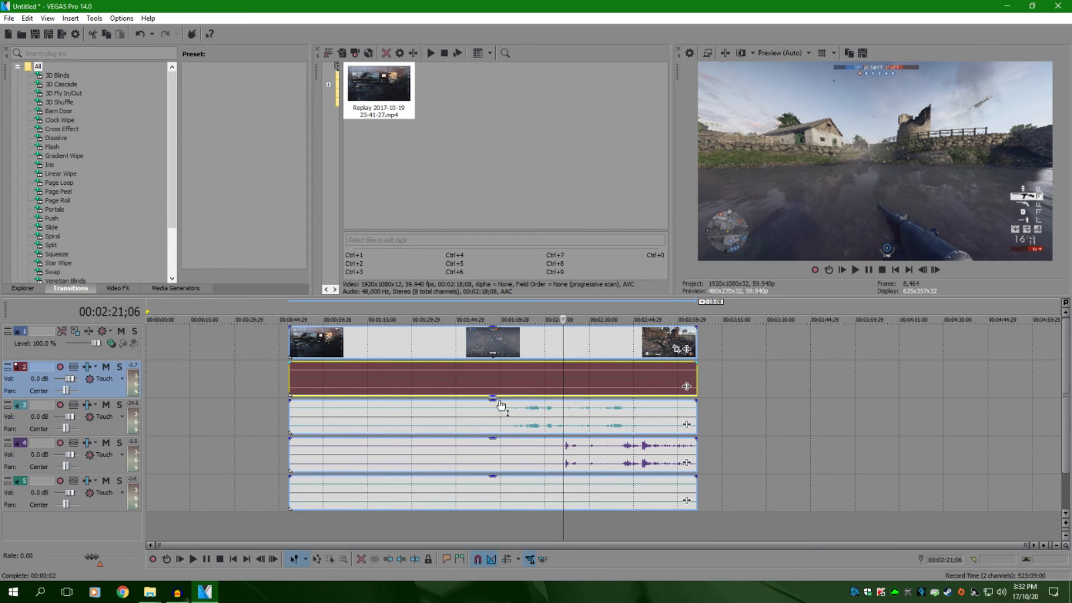
{"action": "right_click", "coordinate": [125, 388]}
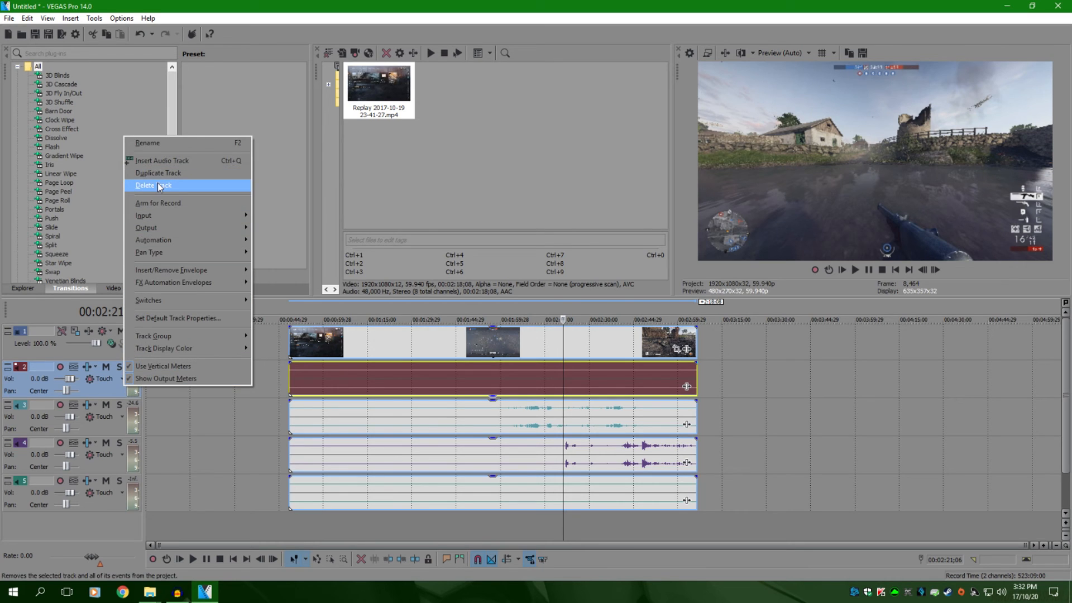
{"action": "left_click", "coordinate": [160, 186]}
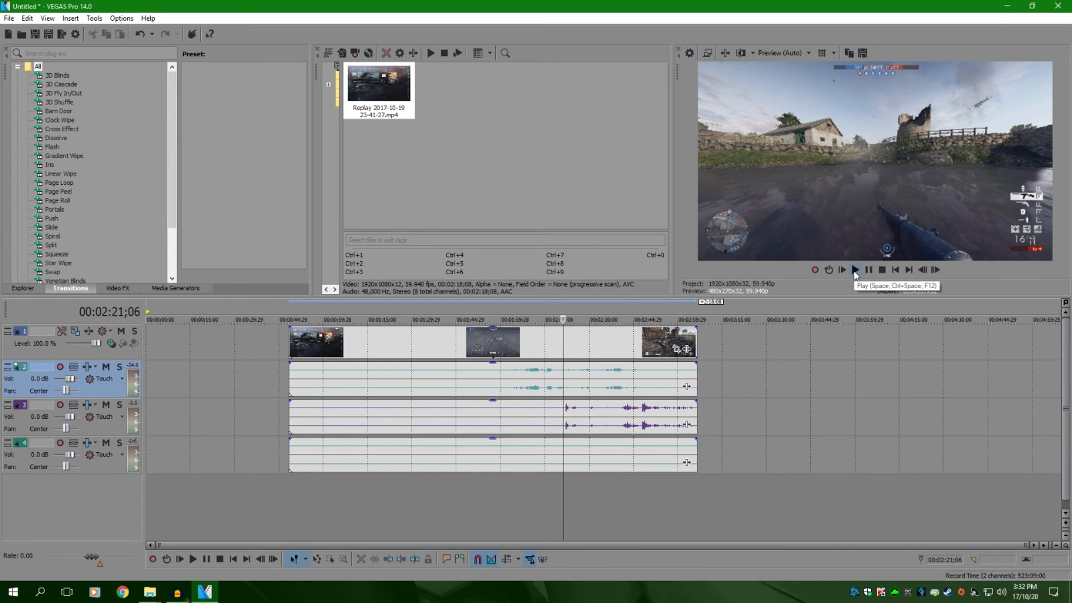
Step: Play a short stretch of the replay with the remaining audio tracks and select the event on the last track
{"action": "left_click", "coordinate": [854, 270]}
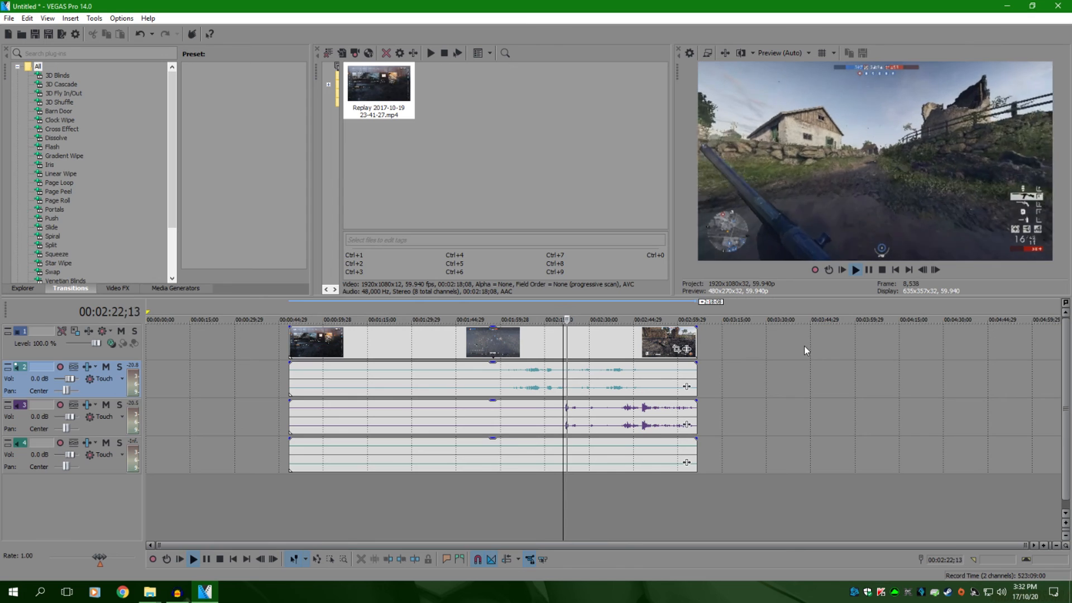
{"action": "left_click", "coordinate": [868, 270]}
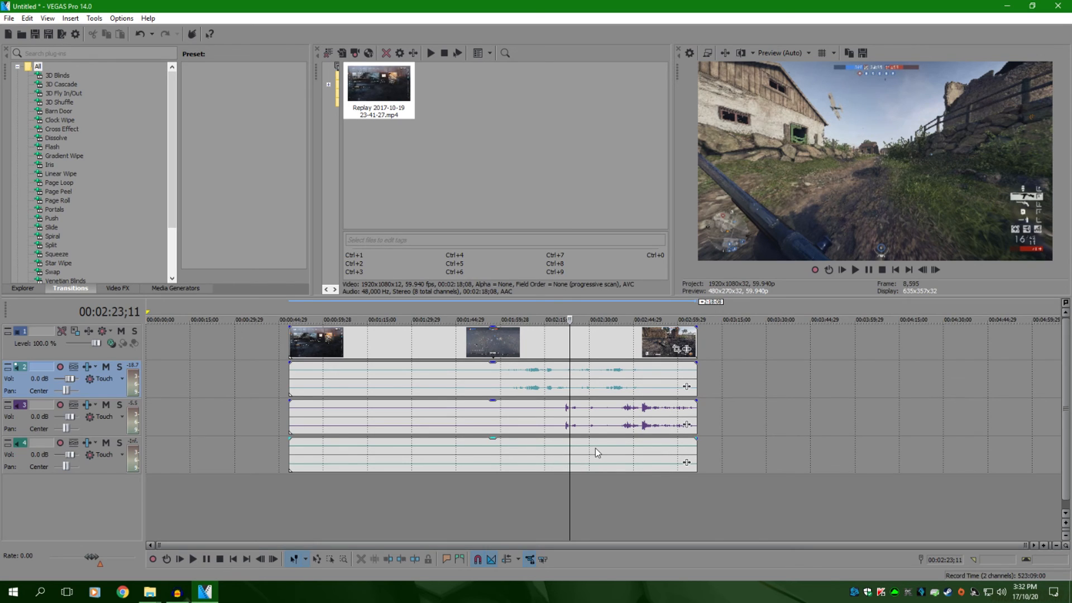
{"action": "left_click", "coordinate": [496, 443]}
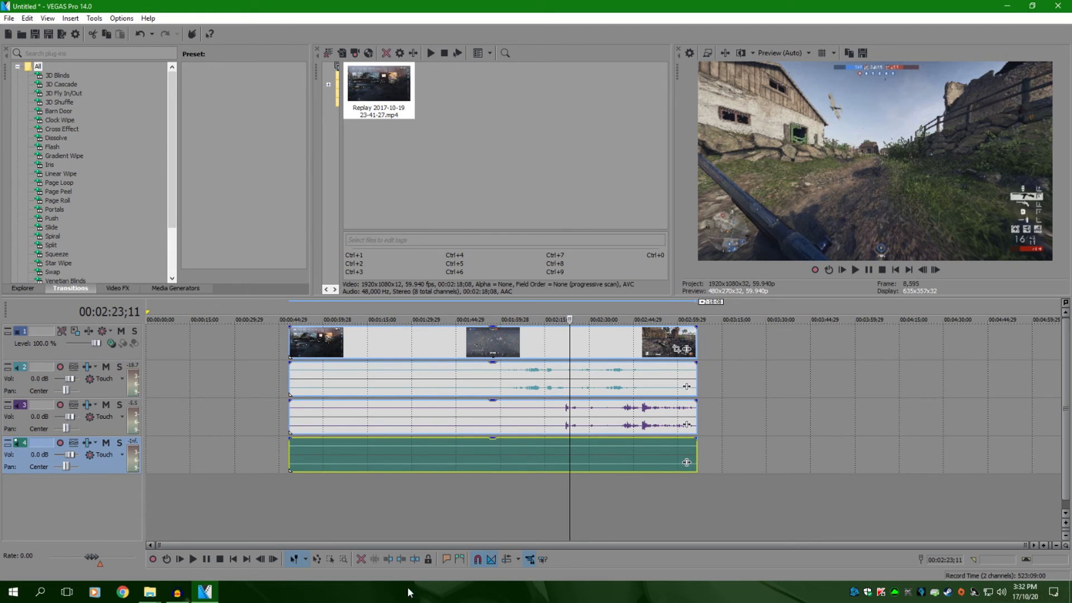
{"action": "mouse_move", "coordinate": [149, 592]}
{"action": "left_click", "coordinate": [211, 543]}
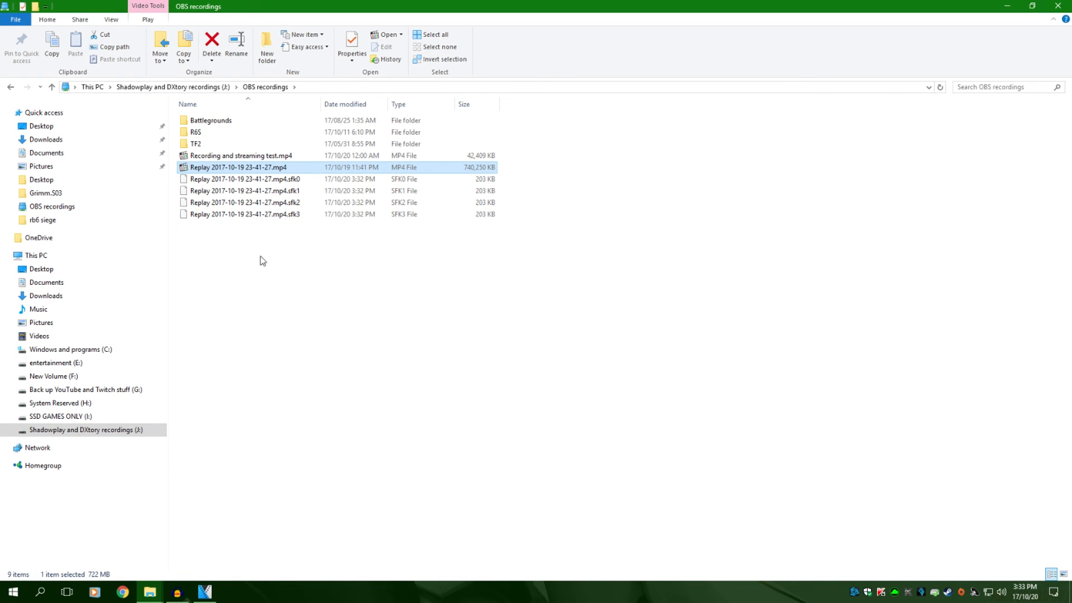
{"action": "right_click", "coordinate": [253, 168]}
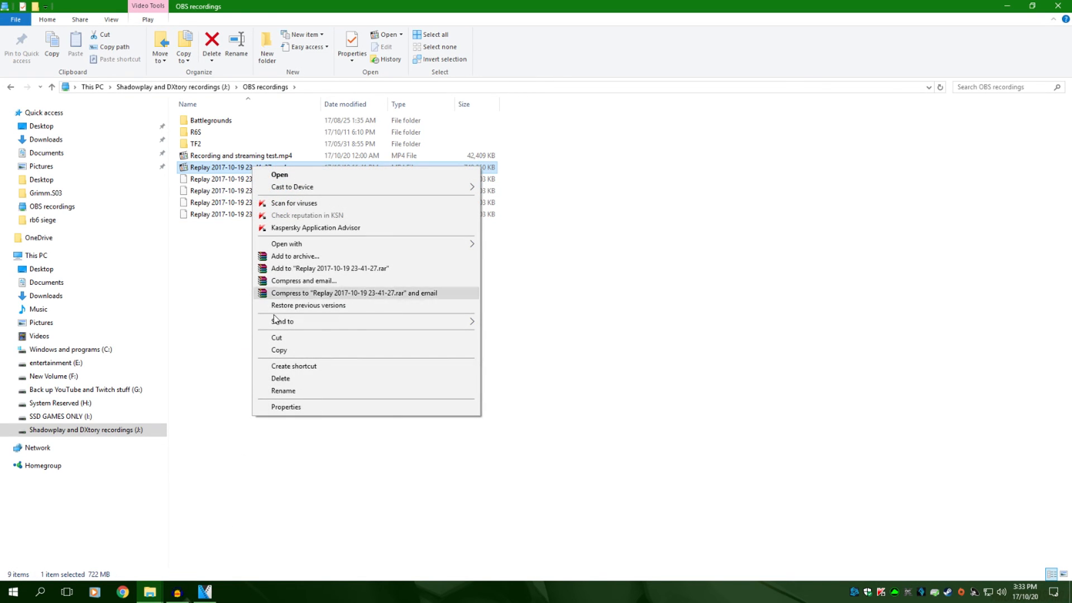
{"action": "left_click", "coordinate": [286, 407]}
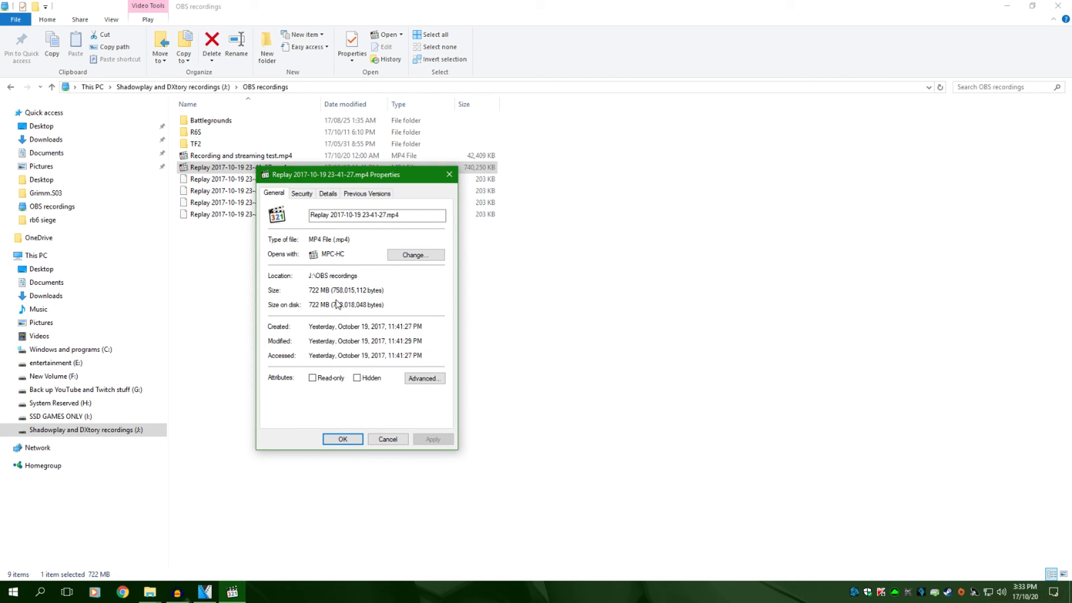
{"action": "left_click", "coordinate": [328, 194]}
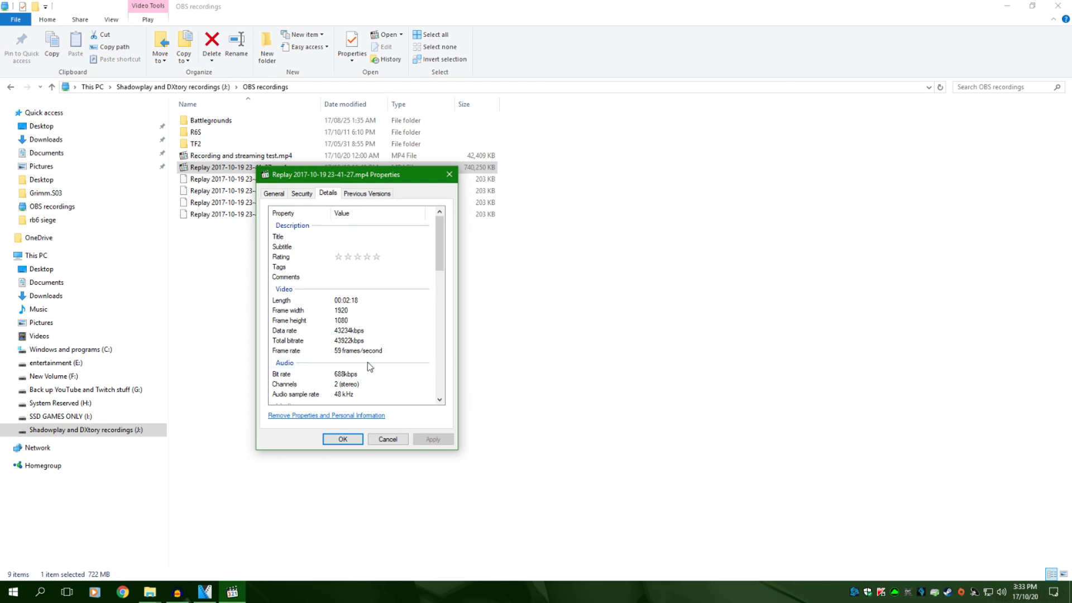
{"action": "left_click", "coordinate": [342, 438]}
Step: Add Recording and streaming test.mp4 to the VEGAS Pro timeline after the replay clip and play a stretch from about 00:05:33
{"action": "left_click_drag", "start_coordinate": [240, 156], "coordinate": [919, 357]}
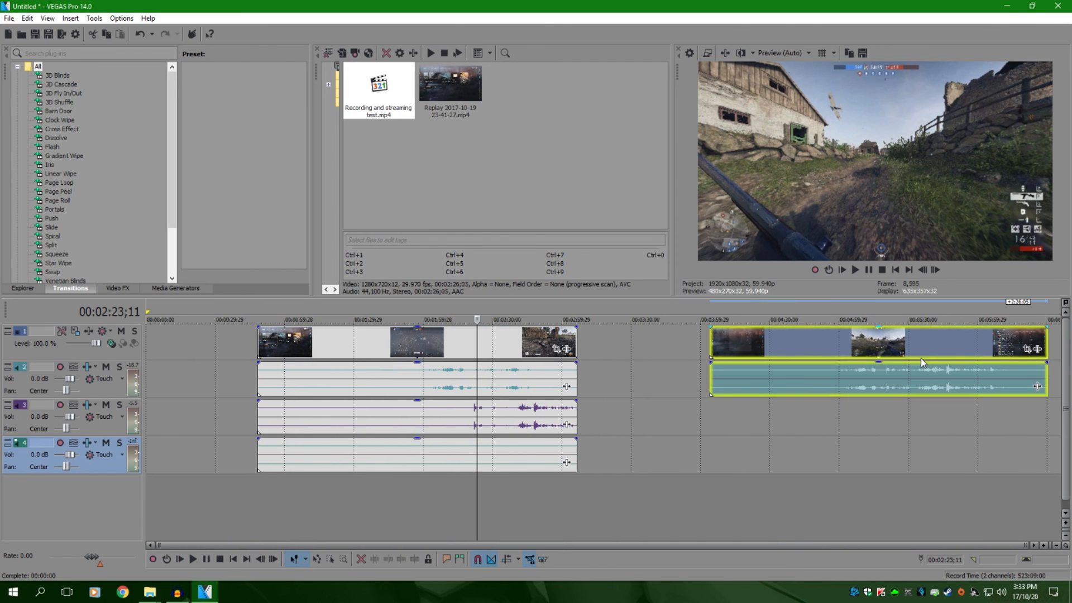
{"action": "left_click", "coordinate": [917, 371]}
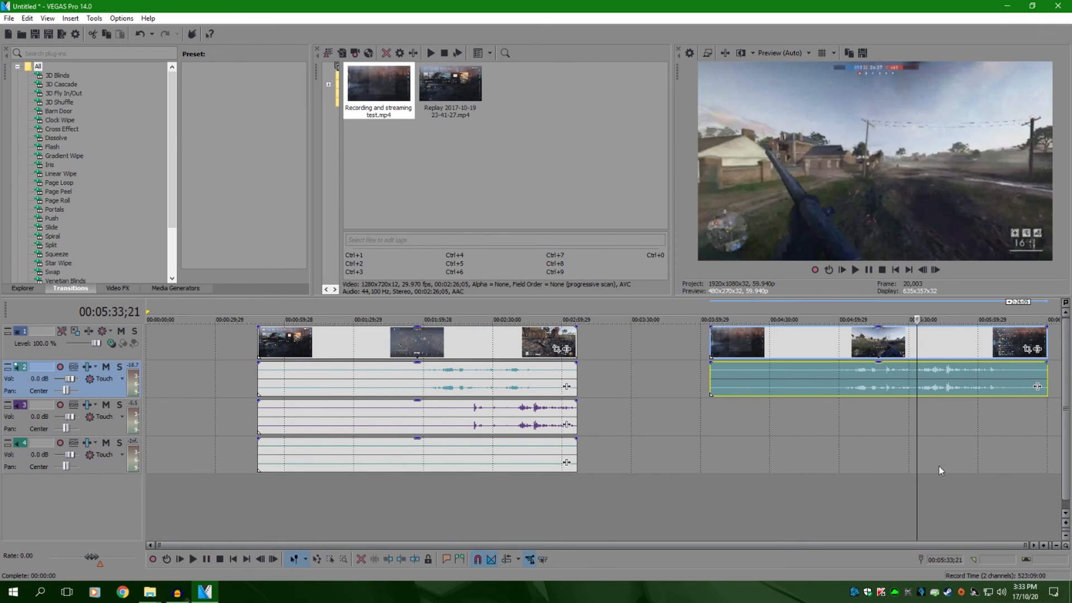
{"action": "left_click", "coordinate": [856, 271]}
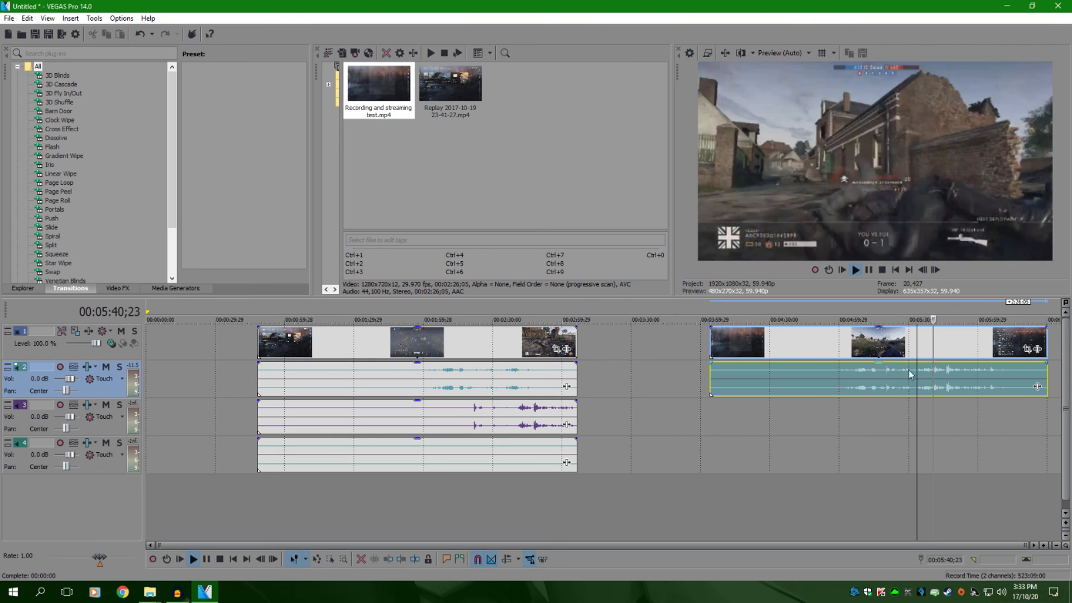
{"action": "left_click", "coordinate": [882, 270]}
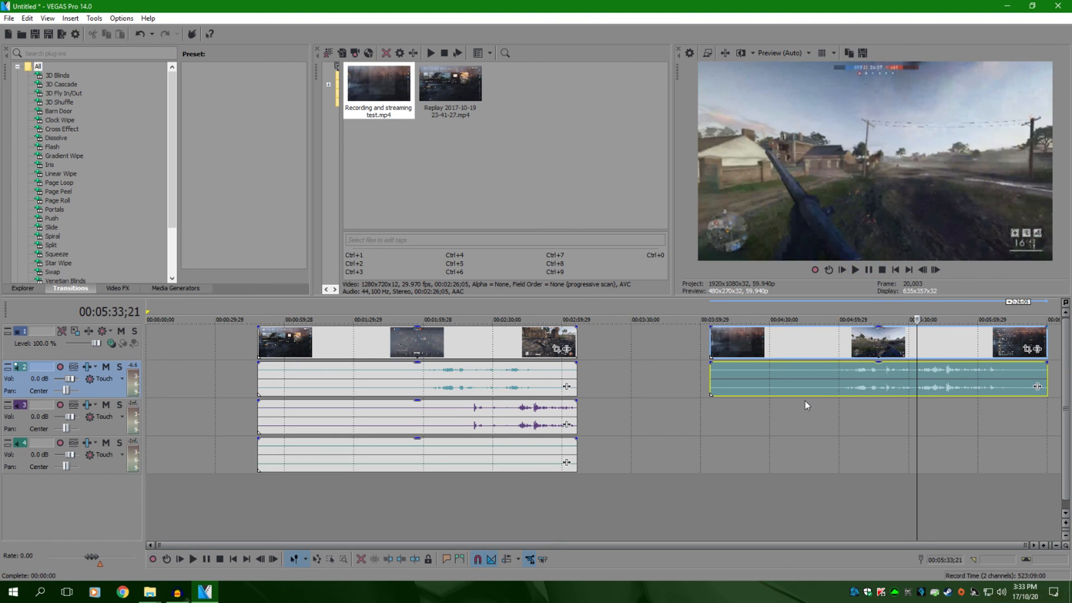